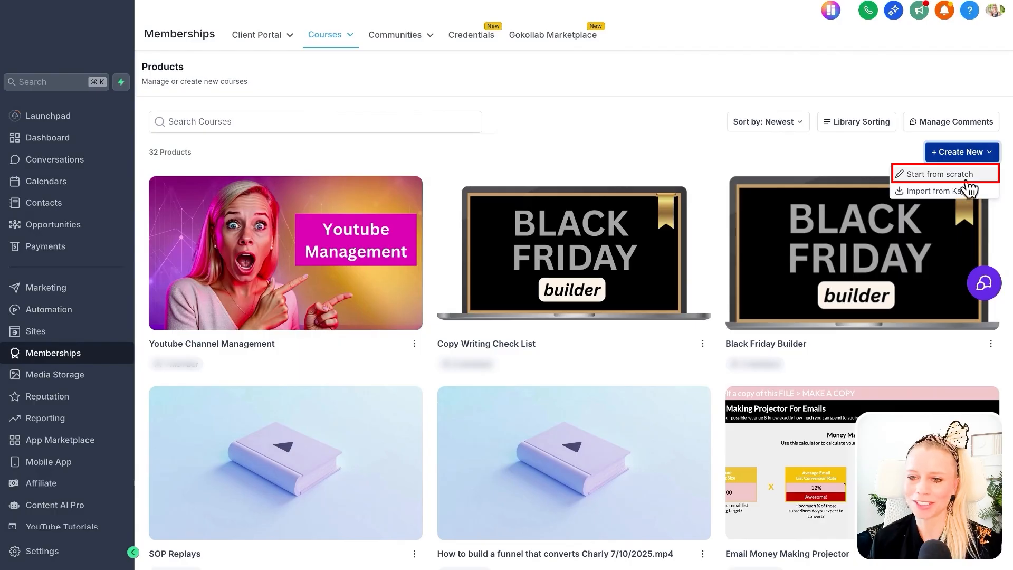
Create a course from scratch titled 'Black Friday Special', described 'How to launch an online course and scale to the moon'.
left_click(944, 174)
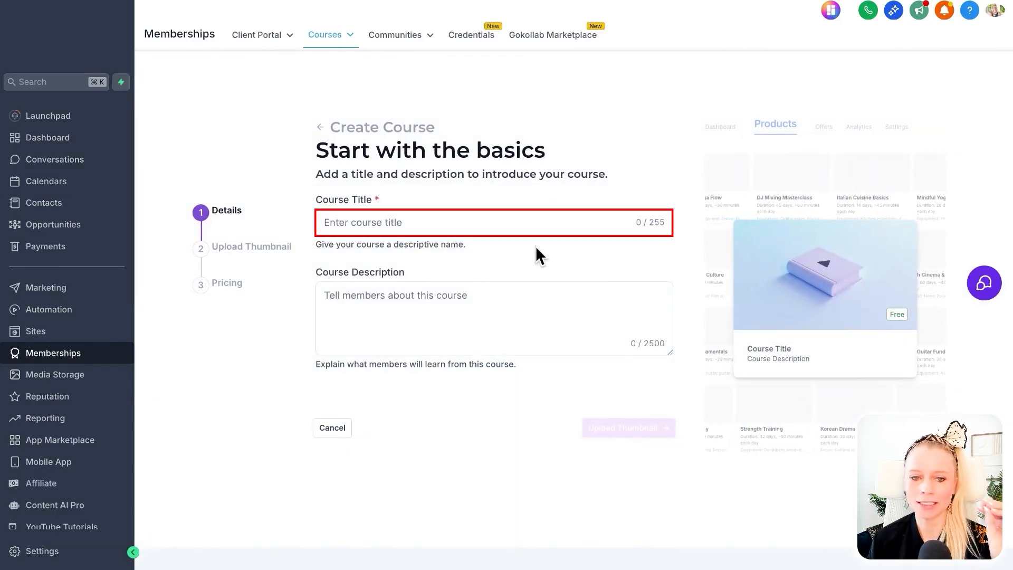
left_click(502, 226)
type("Black Friday Special")
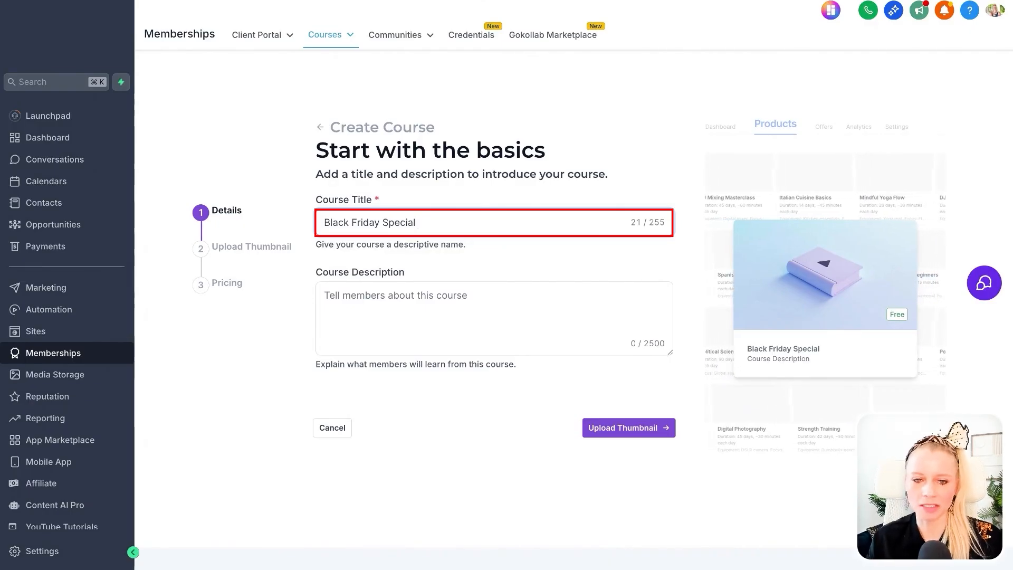
left_click(498, 307)
type("How to launch an online course and scale to the moon")
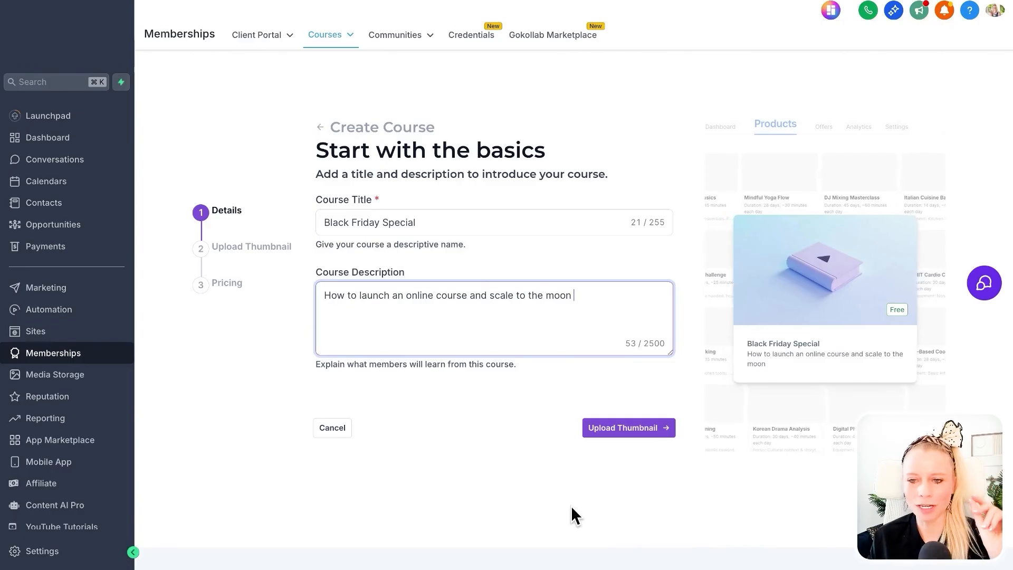
left_click(612, 432)
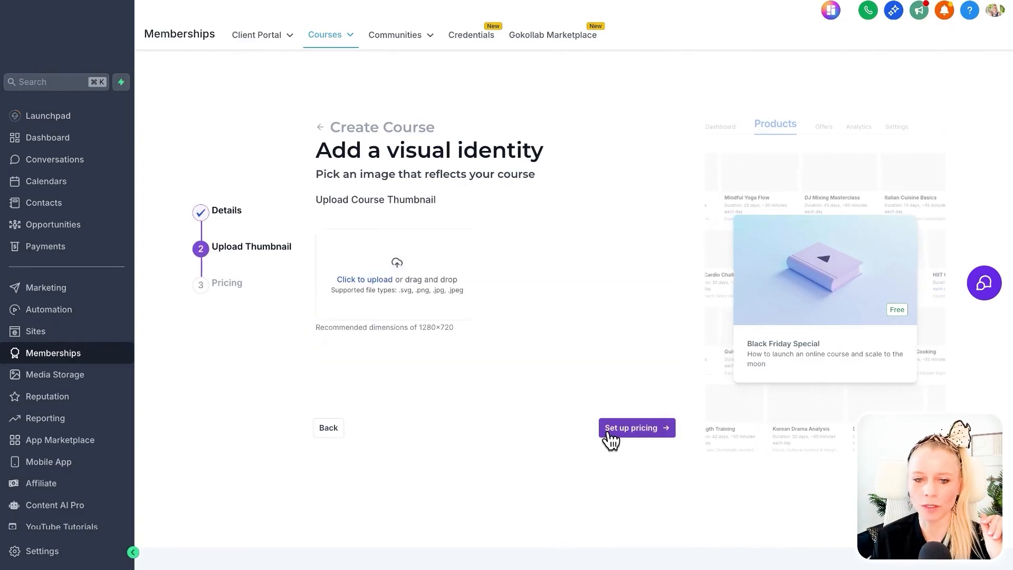
Upload 3.jpg as the course thumbnail and continue to the pricing setup.
left_click(376, 286)
left_click(242, 116)
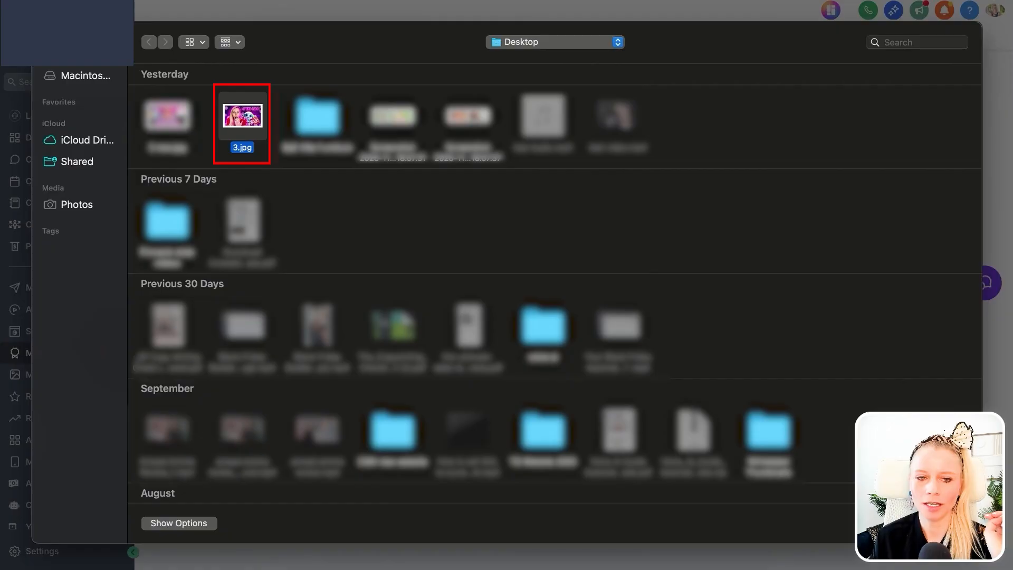
key("Return")
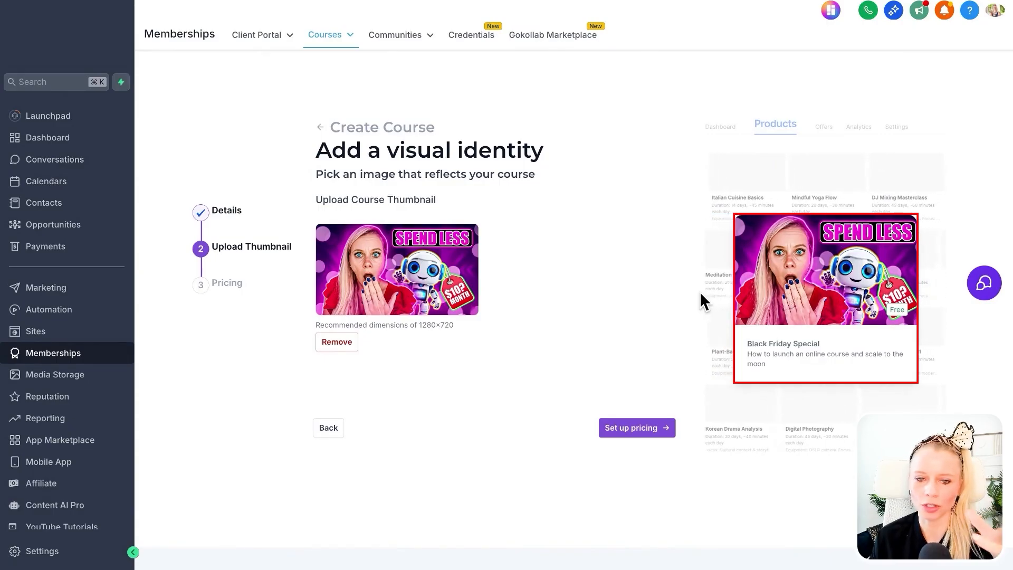
left_click(633, 429)
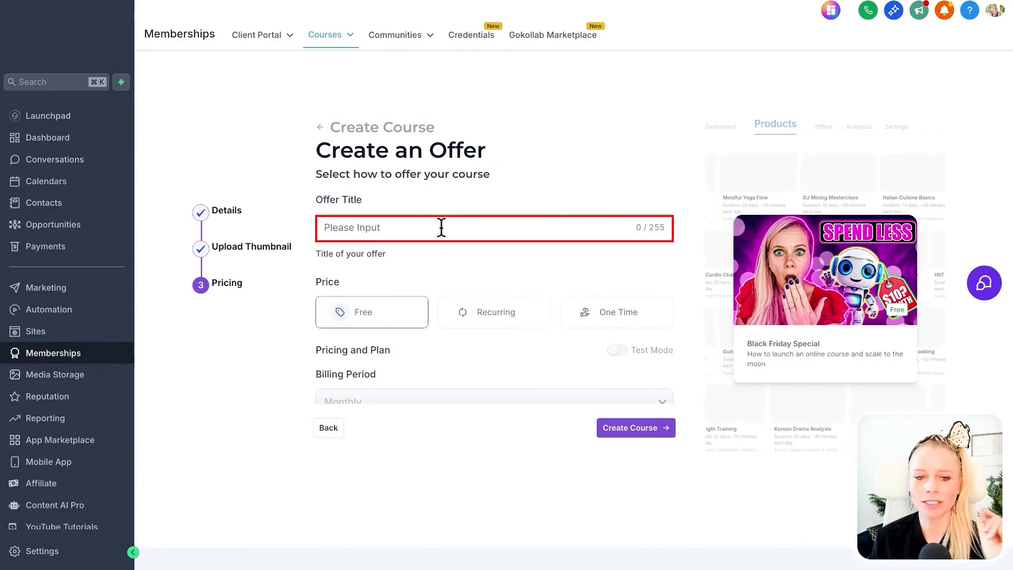
Title the offer 'Getting Started - Launch a Course - Black Friday Offer - WhatsApp Support'.
left_click(441, 228)
type("Getting Started - Launch a Course")
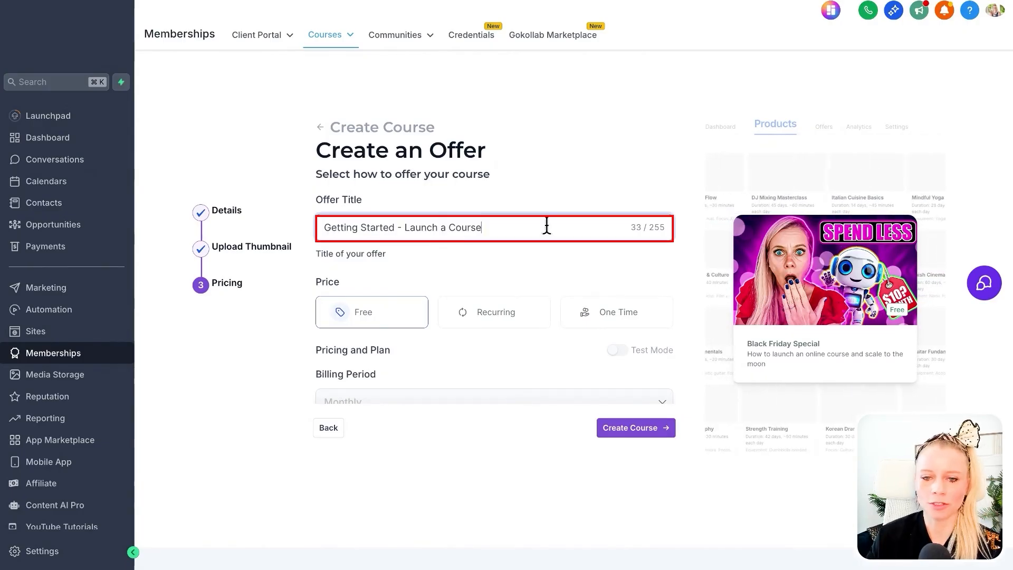
type(" -")
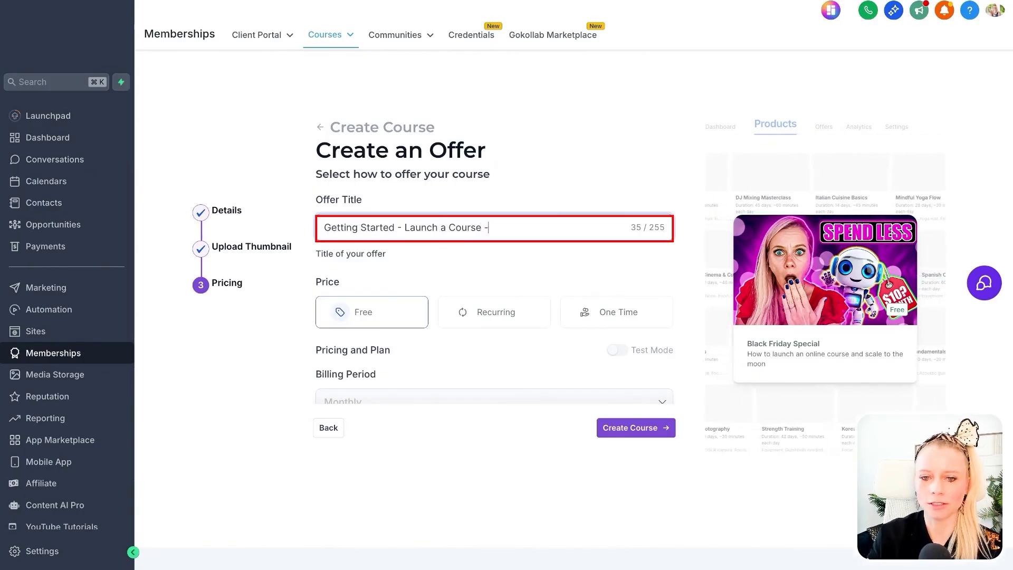
type(" Black Fri")
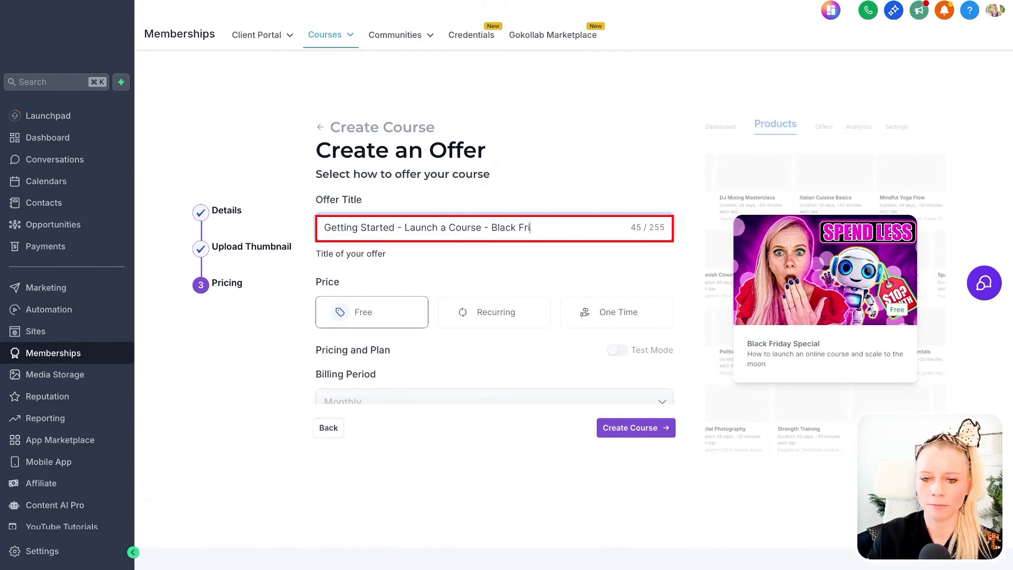
type("day Offer - Whats")
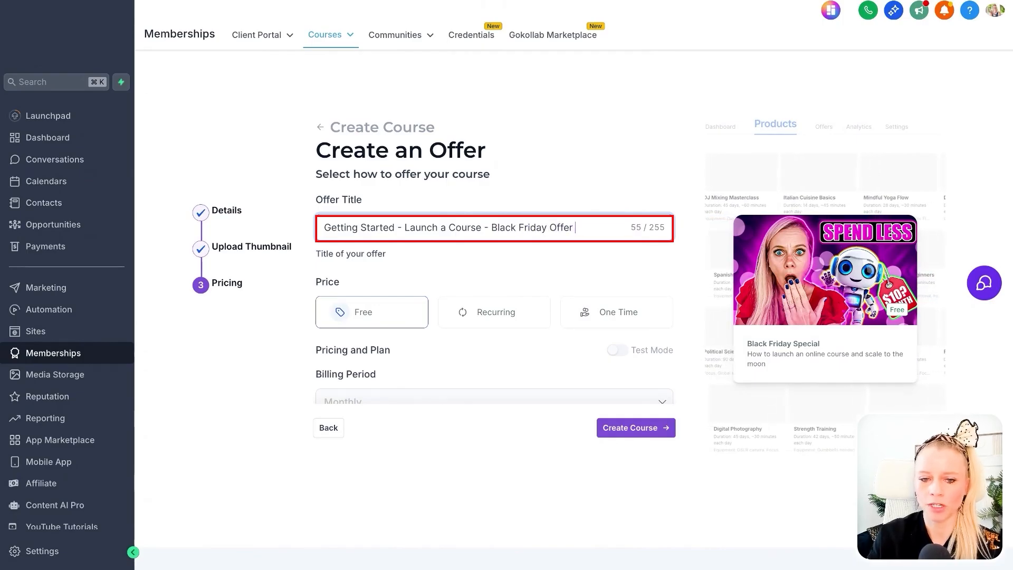
type("App Support")
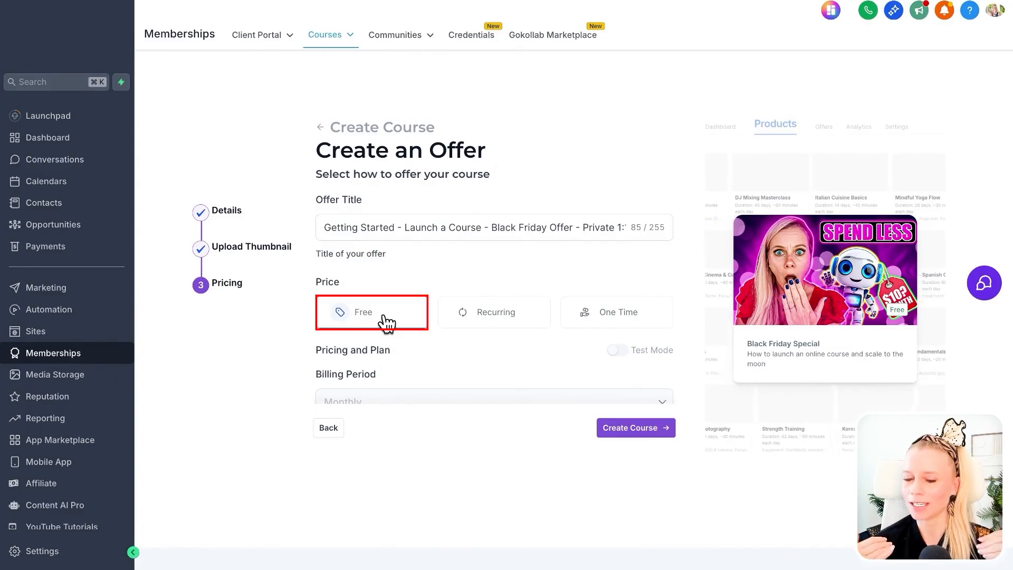
Make the offer a One Time price and switch payments from Test Mode to Live Mode.
left_click(505, 316)
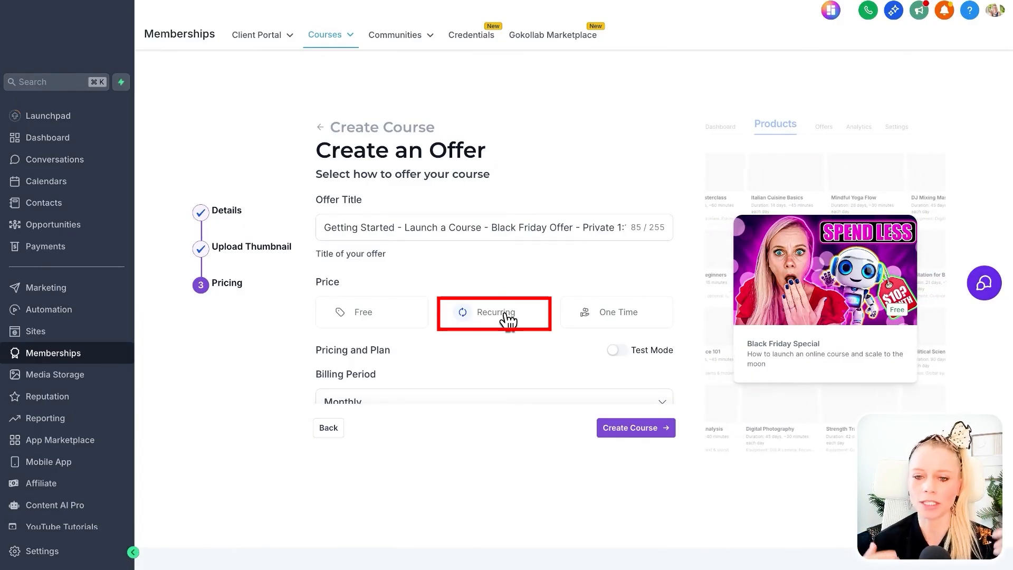
left_click(637, 315)
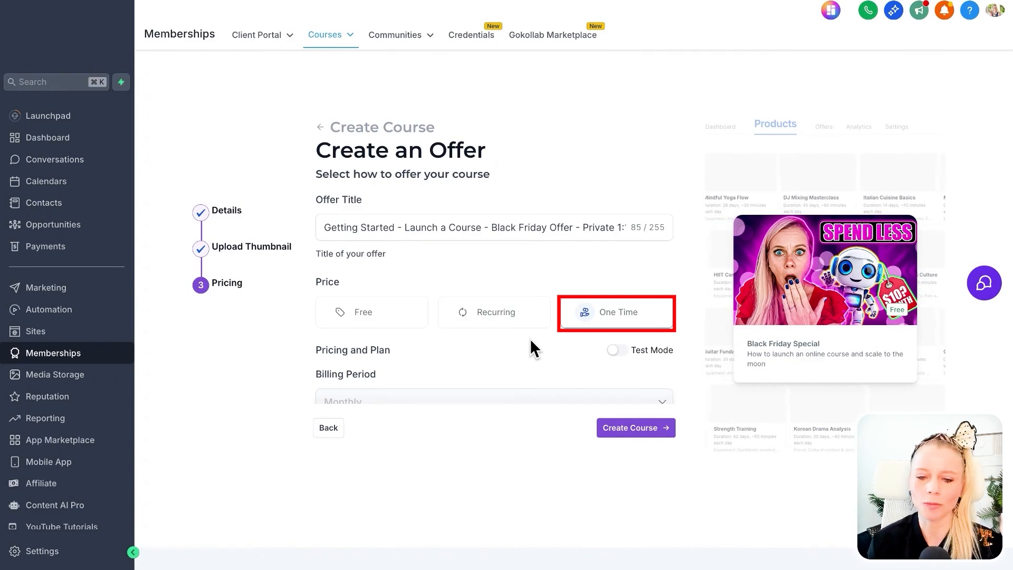
scroll(531, 348, "down", 1)
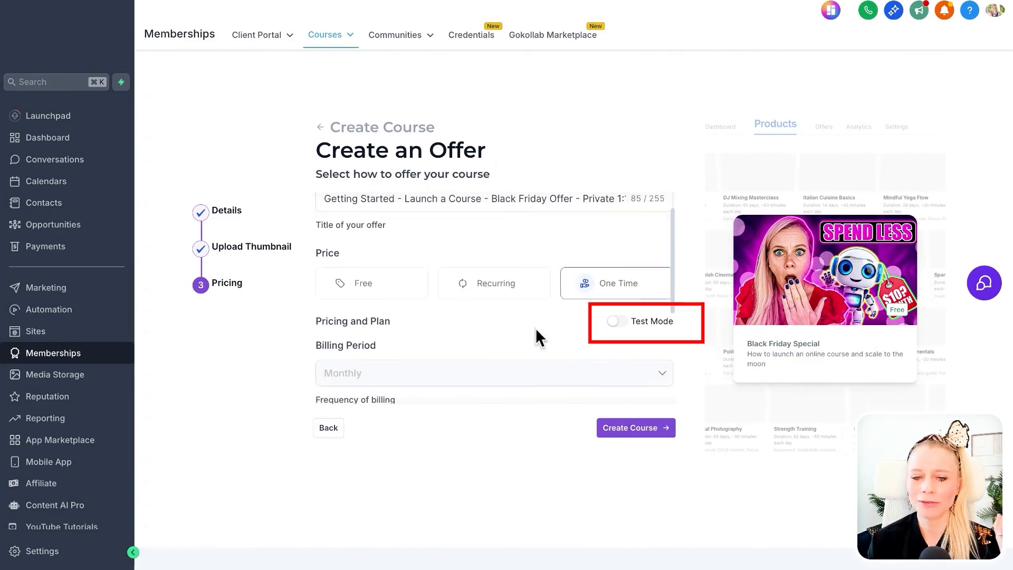
left_click(623, 323)
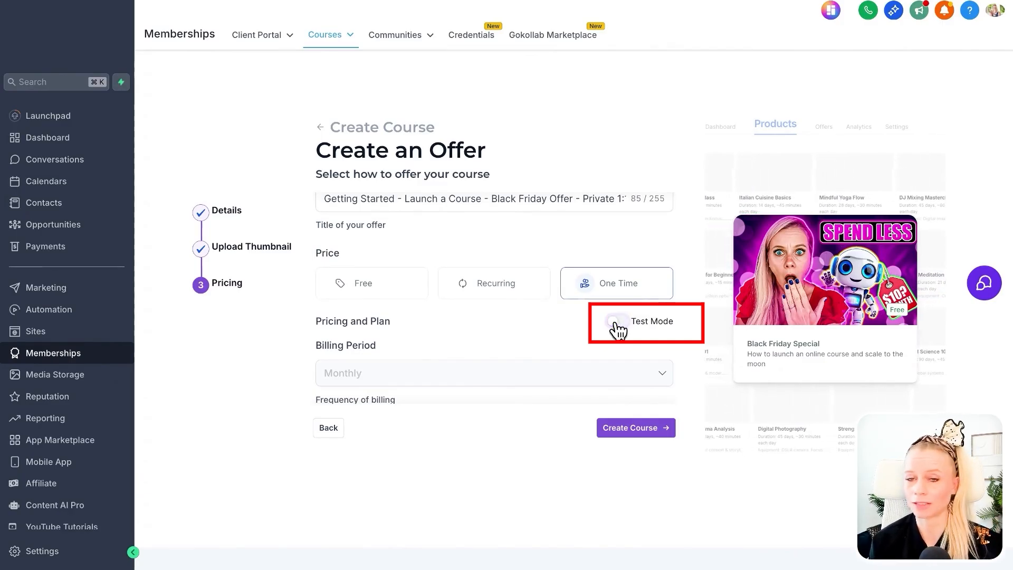
left_click(617, 323)
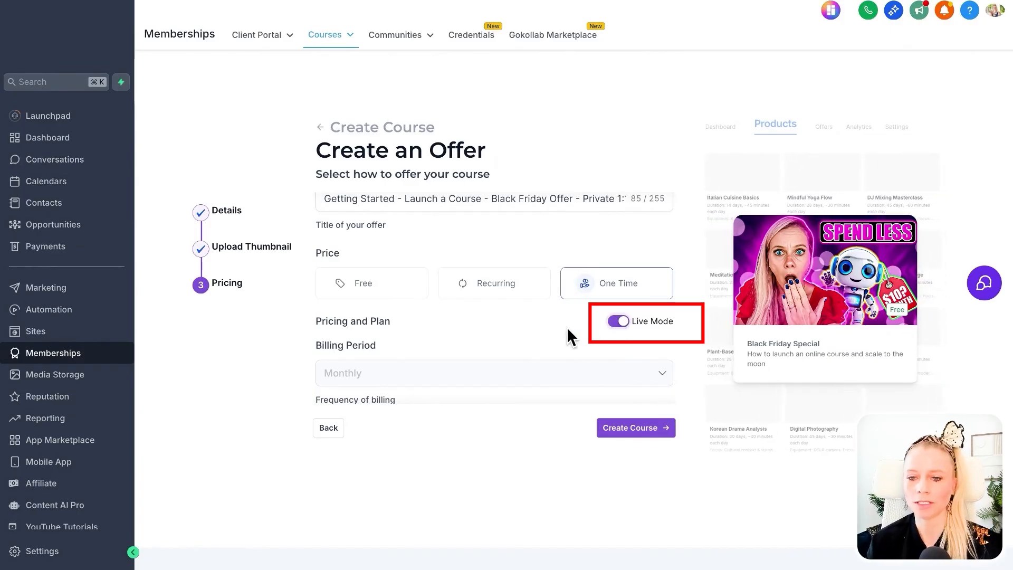
Review the recurring billing period choices, then keep the offer as a One Time payment.
scroll(615, 330, "down", 2)
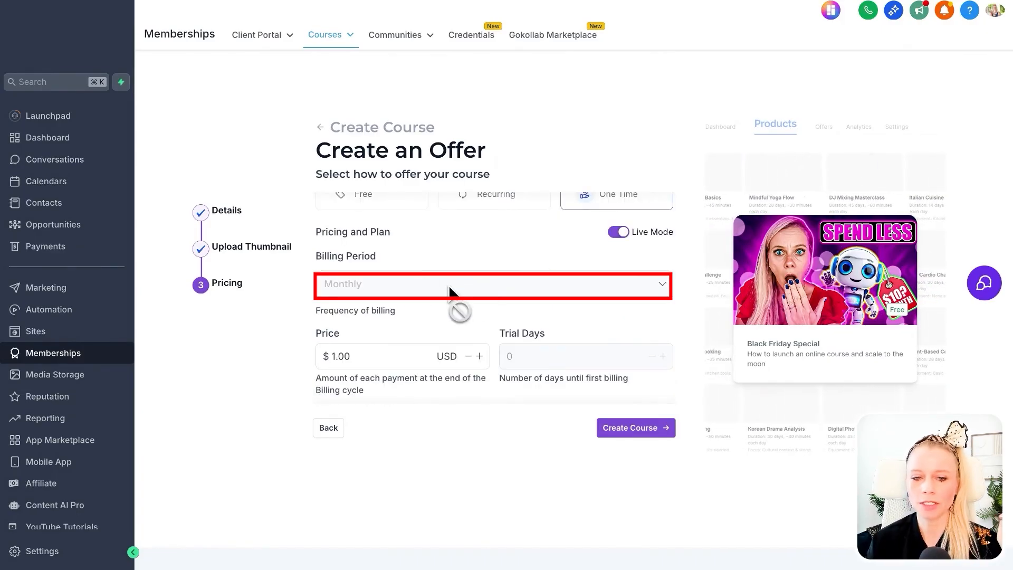
double_click(449, 287)
scroll(449, 286, "up", 1)
left_click(581, 226)
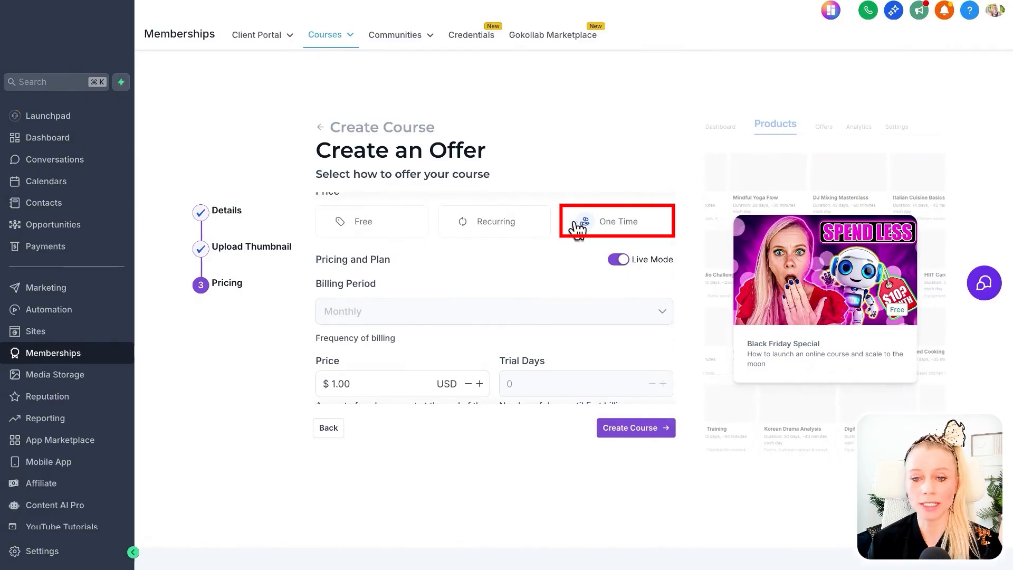
left_click(496, 227)
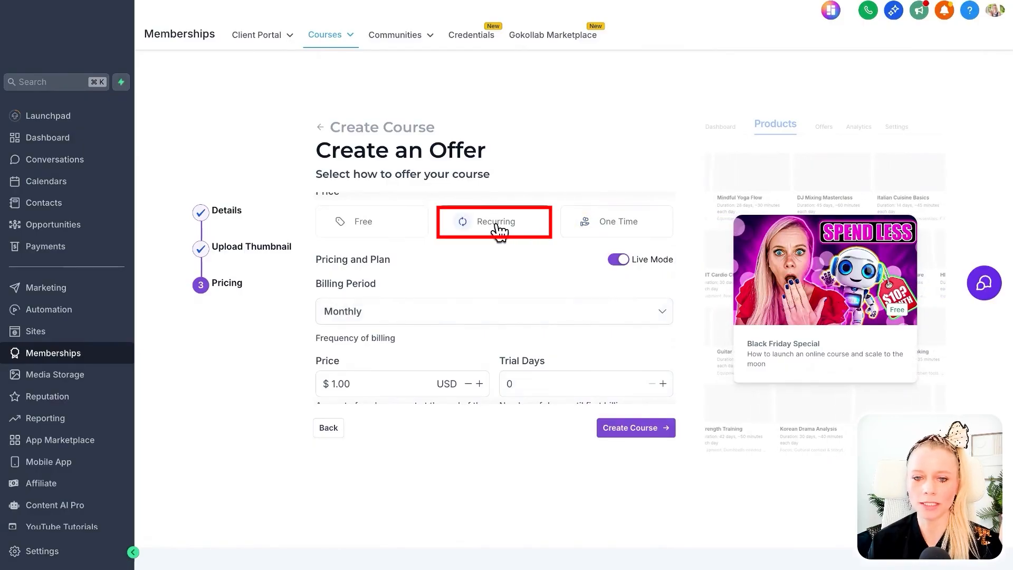
left_click(538, 307)
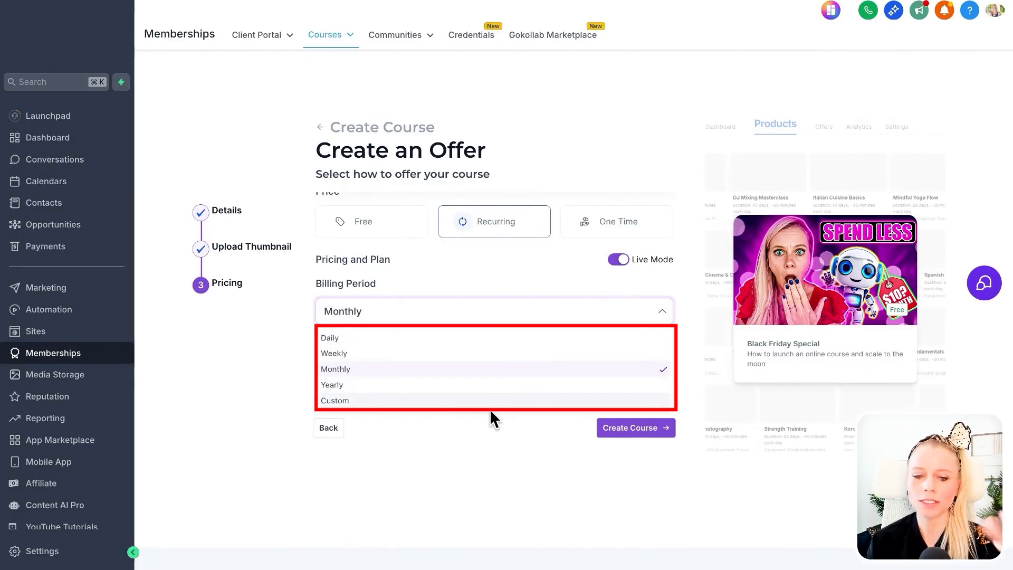
left_click(513, 291)
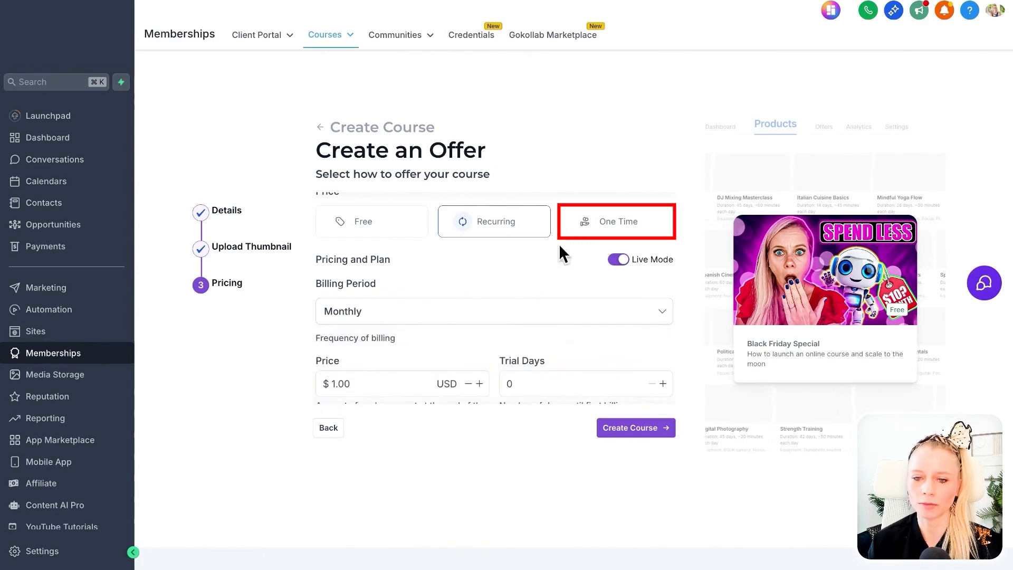
left_click(602, 228)
scroll(549, 273, "down", 3)
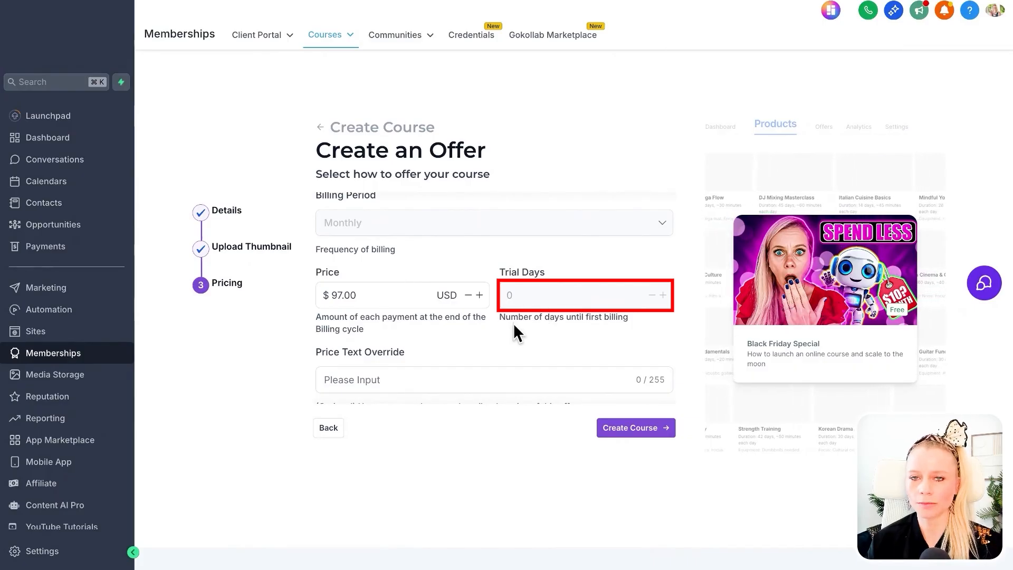
scroll(514, 323, "up", 2)
scroll(527, 298, "down", 3)
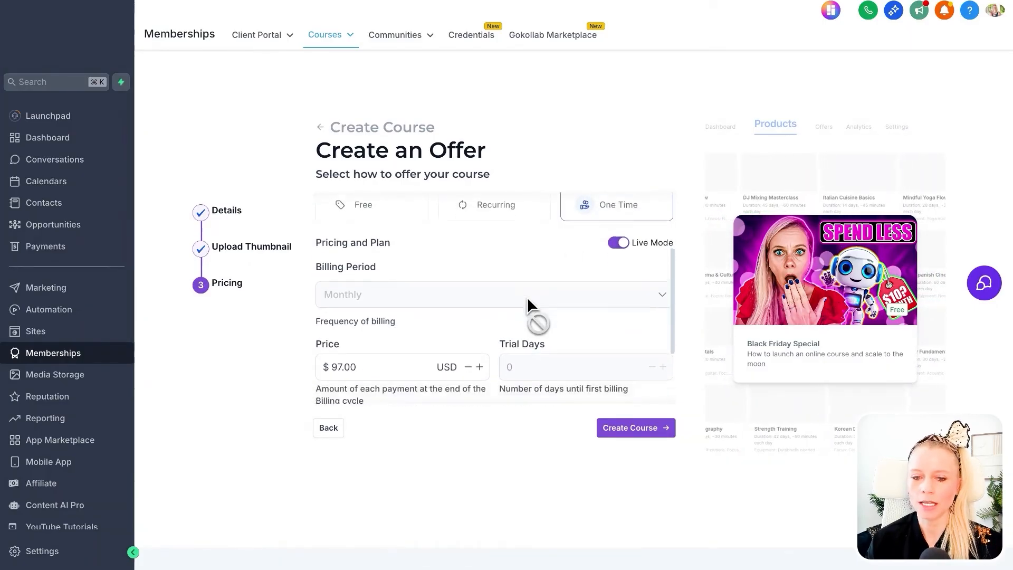
scroll(529, 301, "up", 3)
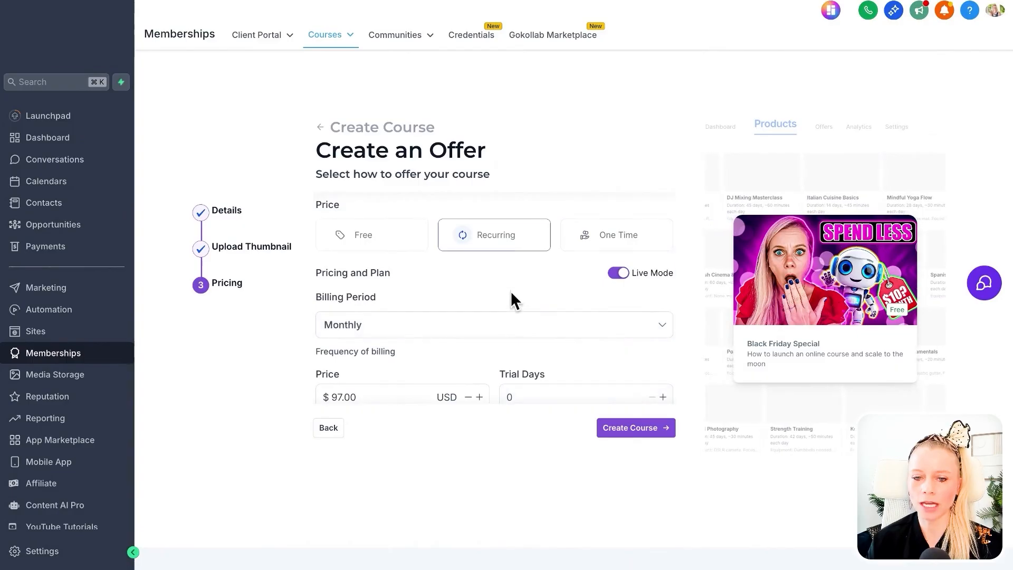
scroll(520, 303, "down", 3)
scroll(509, 279, "up", 3)
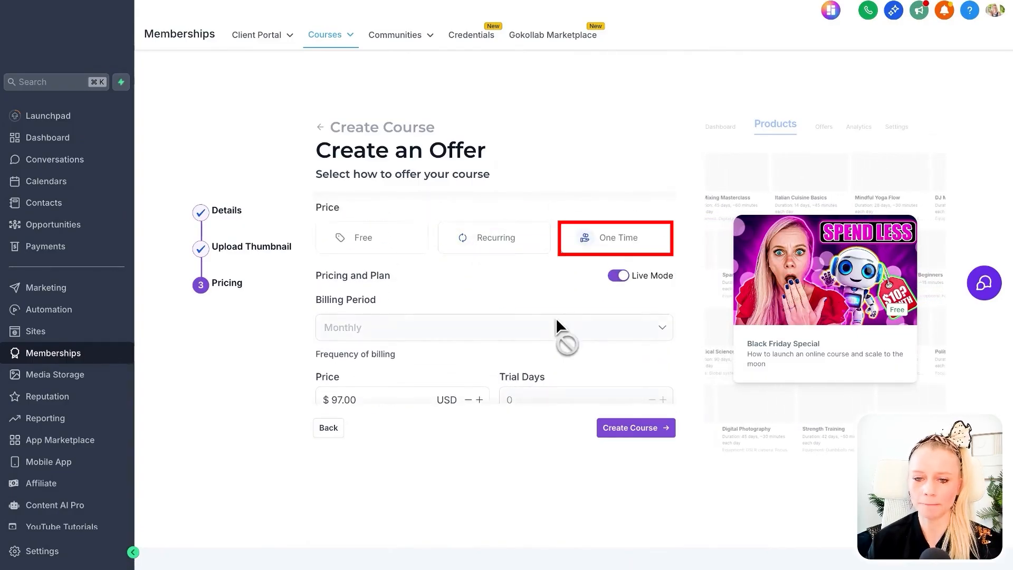
scroll(556, 320, "down", 2)
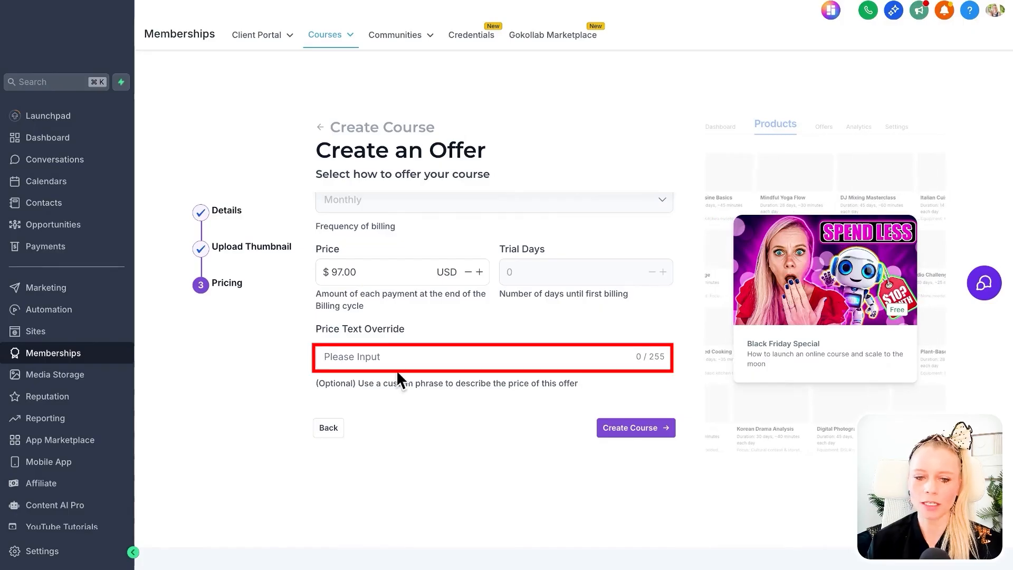
Set the price text override to 'Limited Spots!' and create the course.
left_click(355, 357)
type("Limited Spots!")
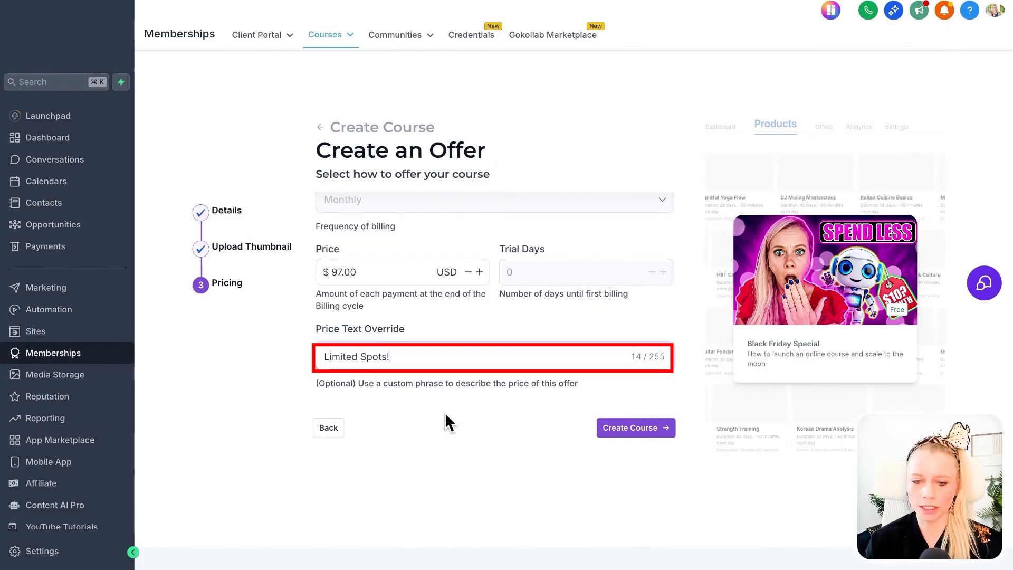
left_click(637, 430)
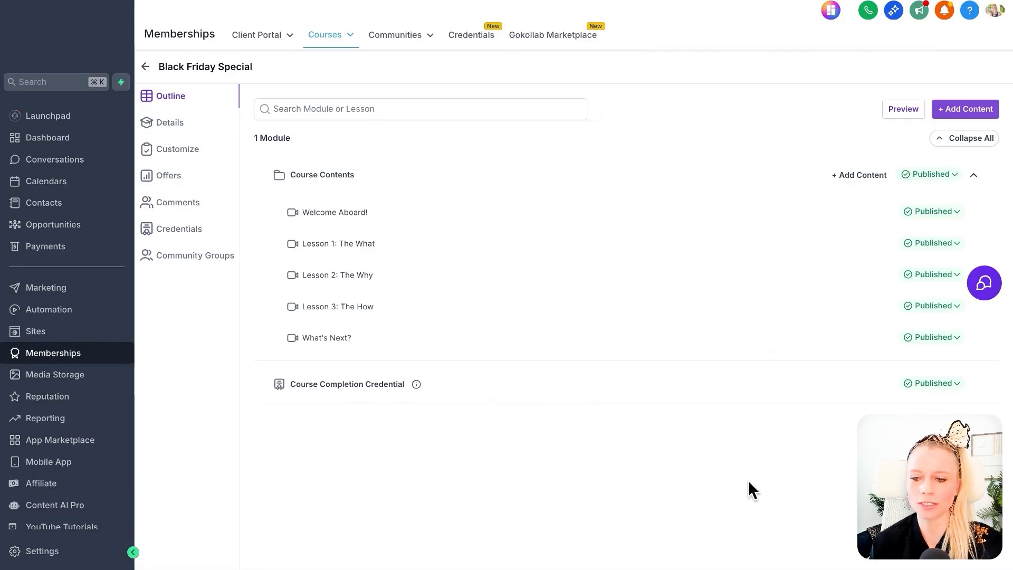
left_click(954, 385)
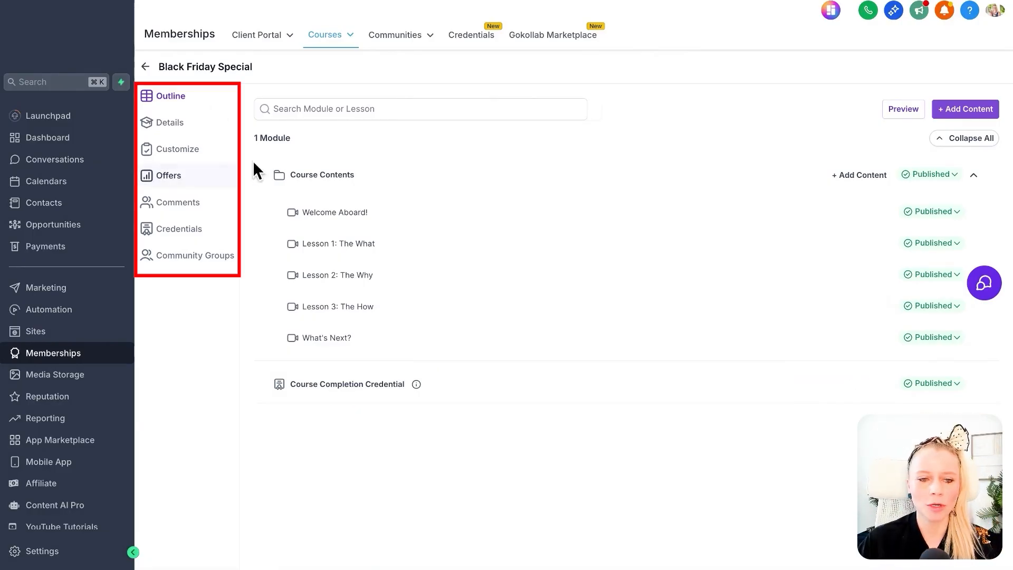
left_click_drag(210, 152, 224, 220)
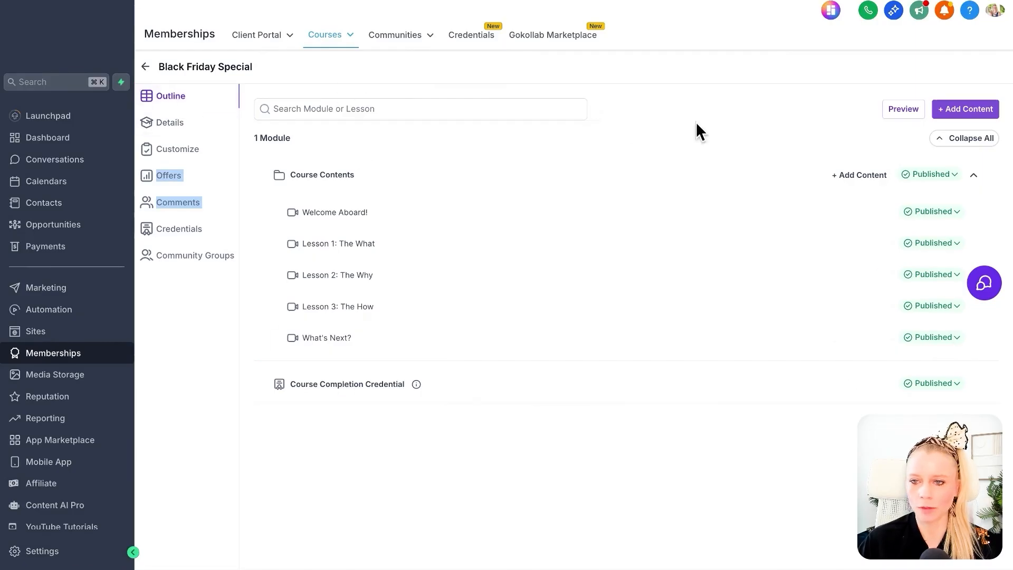
left_click(711, 120)
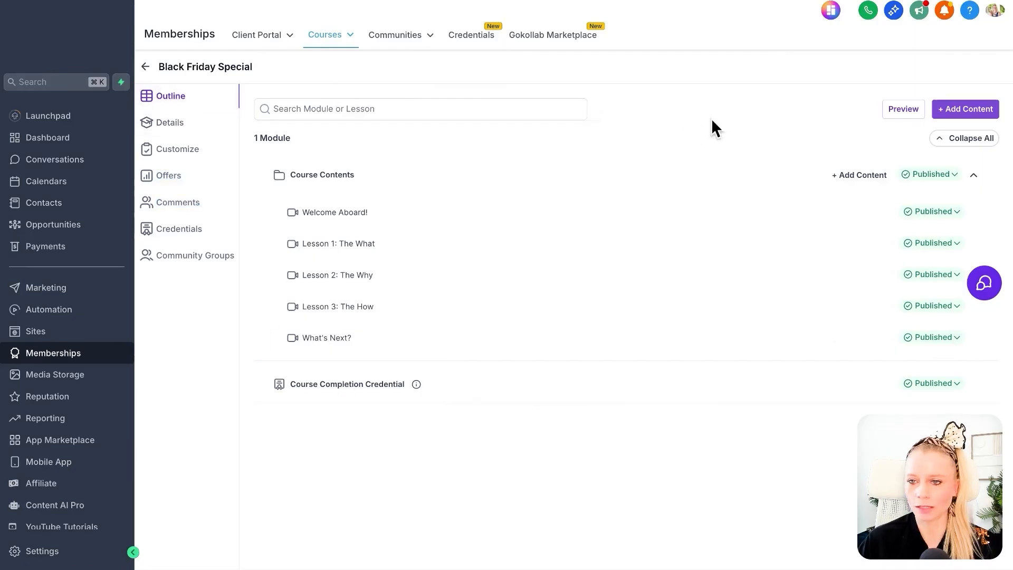
Add a lesson titled 'Demo Lesson' to the Course Contents module.
left_click(957, 112)
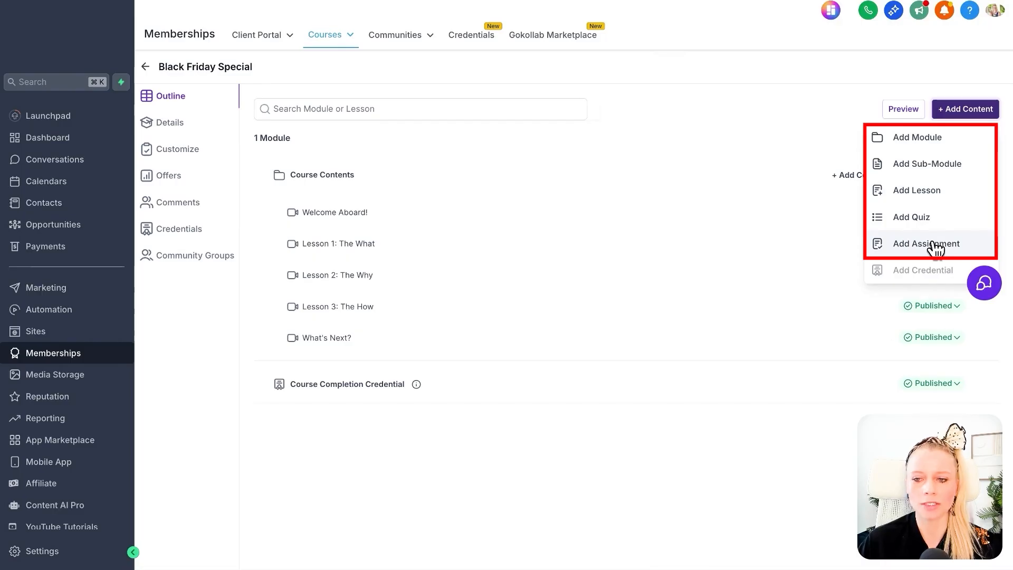
left_click(933, 198)
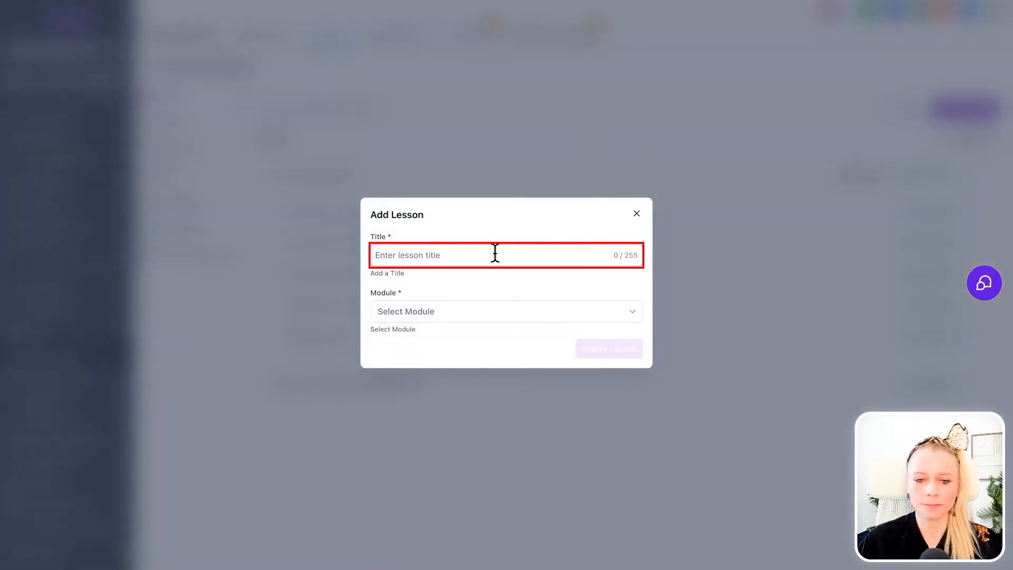
type("Demo Lesson")
left_click(445, 317)
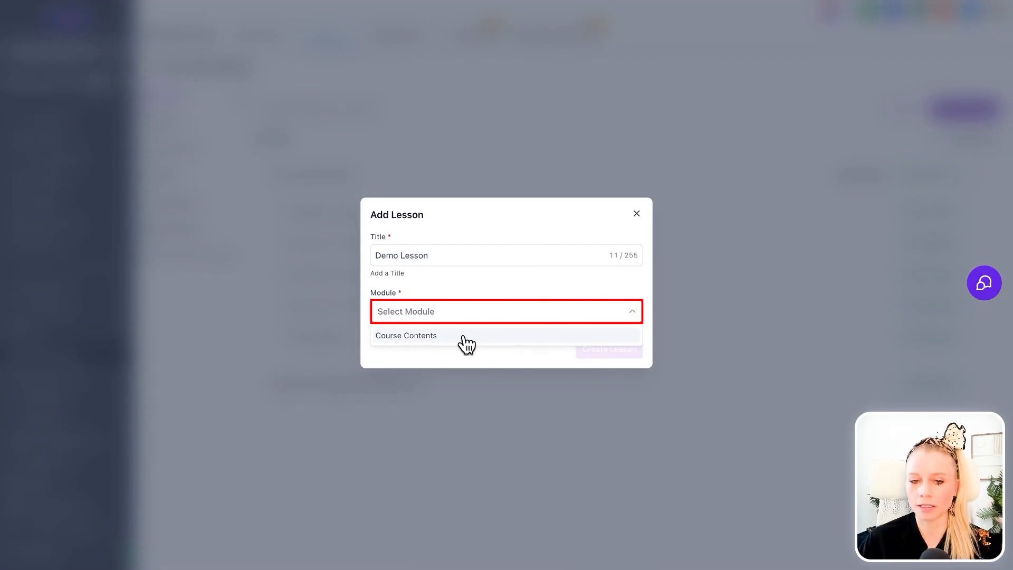
left_click(466, 337)
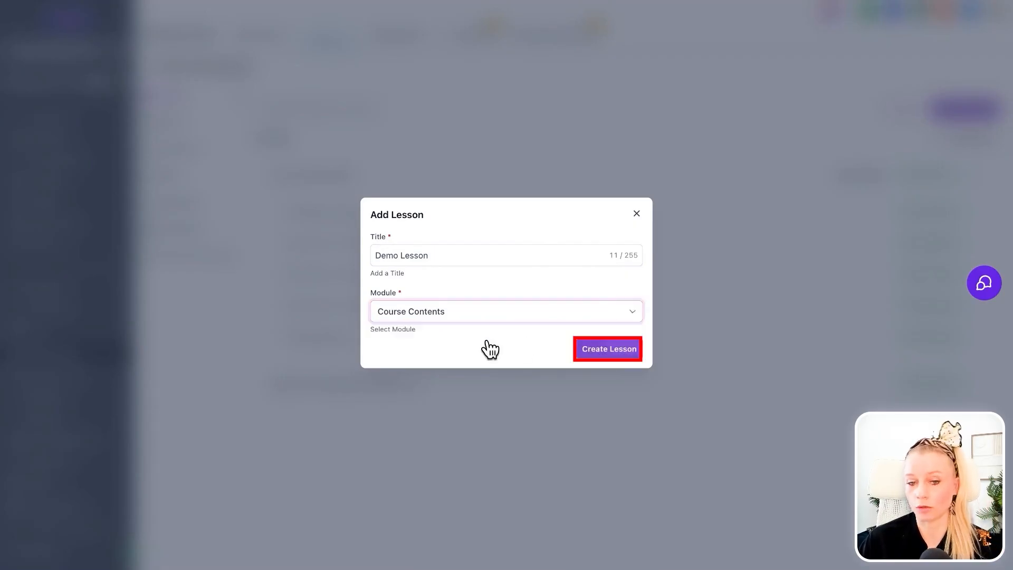
left_click(593, 353)
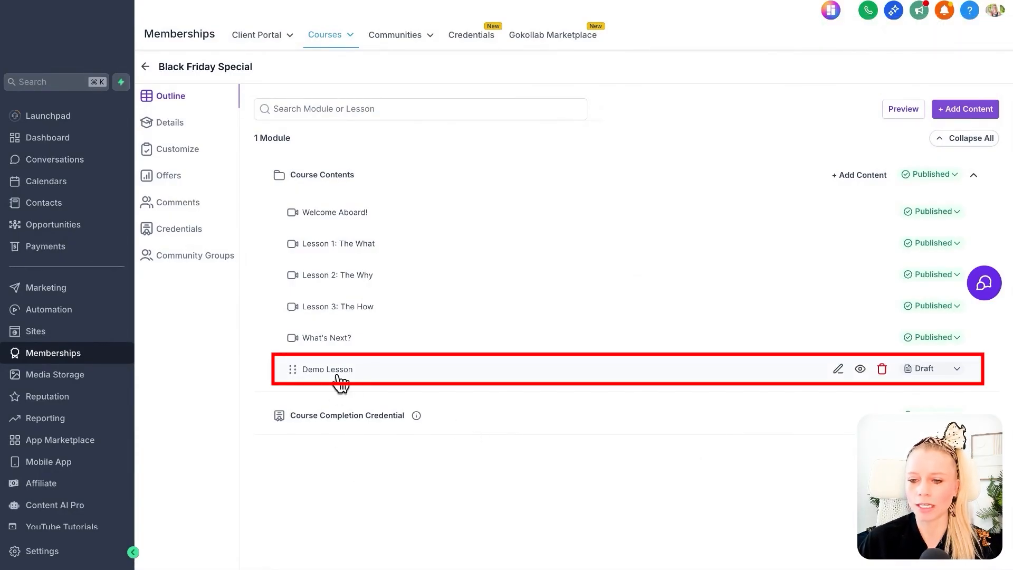
Add a quiz named 'Quiz Module 1' to Course Contents and open it for editing.
left_click(951, 110)
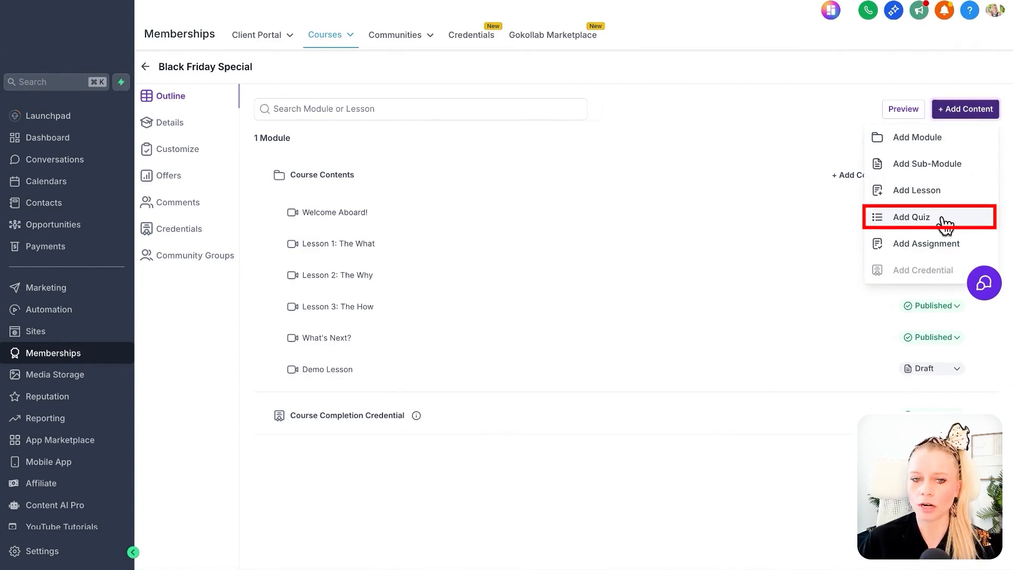
left_click(943, 219)
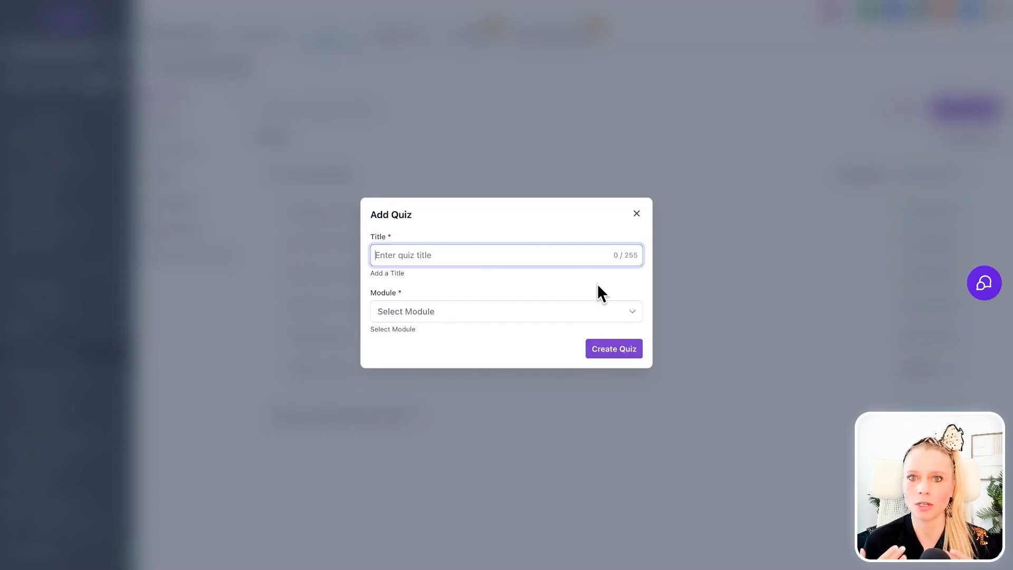
type("Quiz Mod")
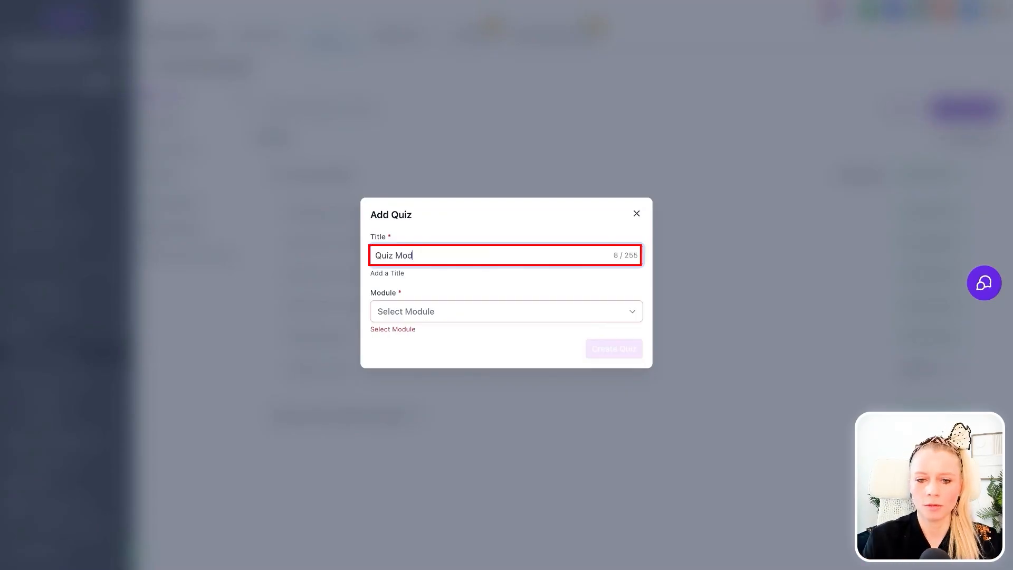
type("ule 1")
left_click(546, 310)
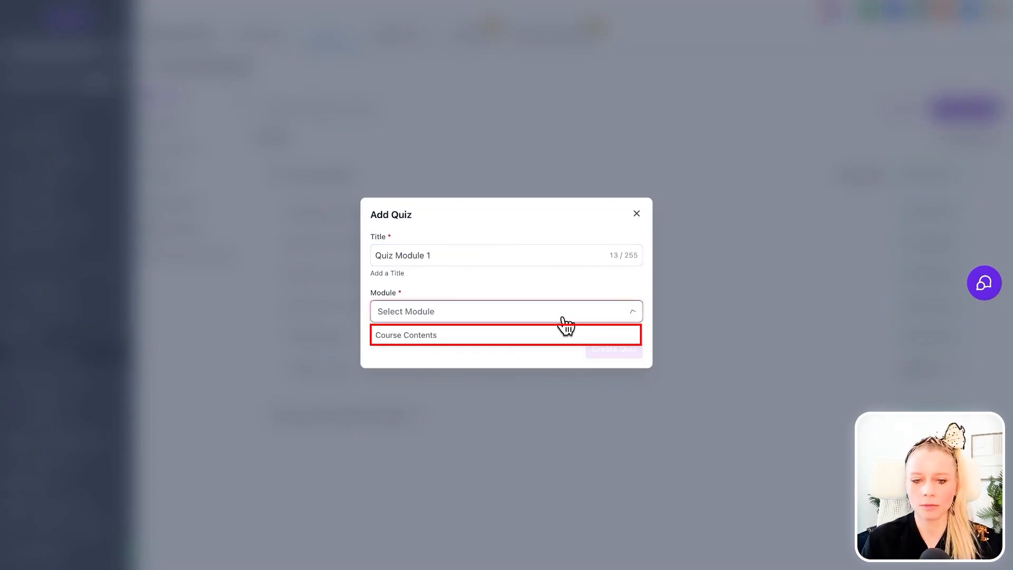
left_click(559, 334)
left_click(614, 349)
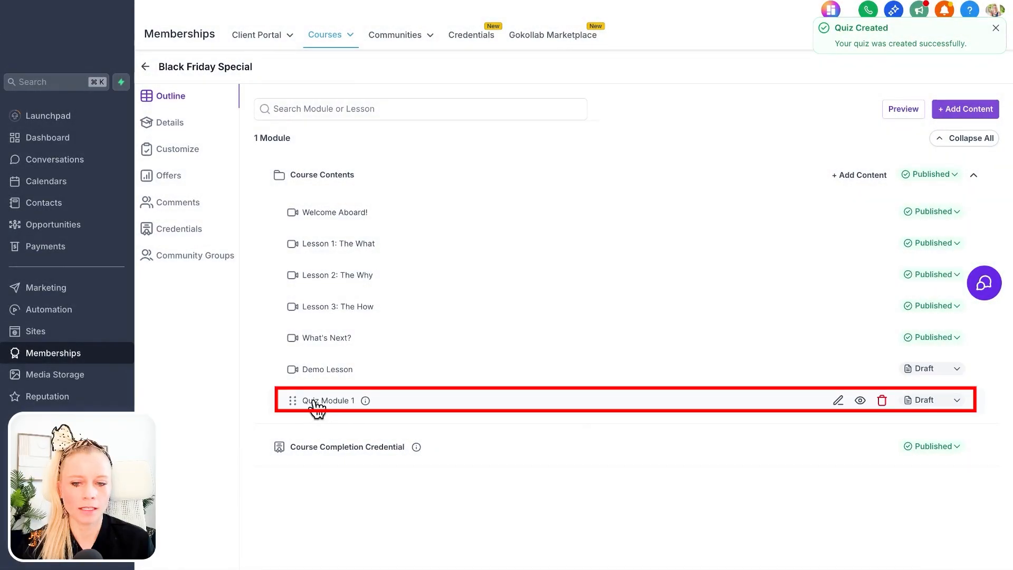
left_click(314, 401)
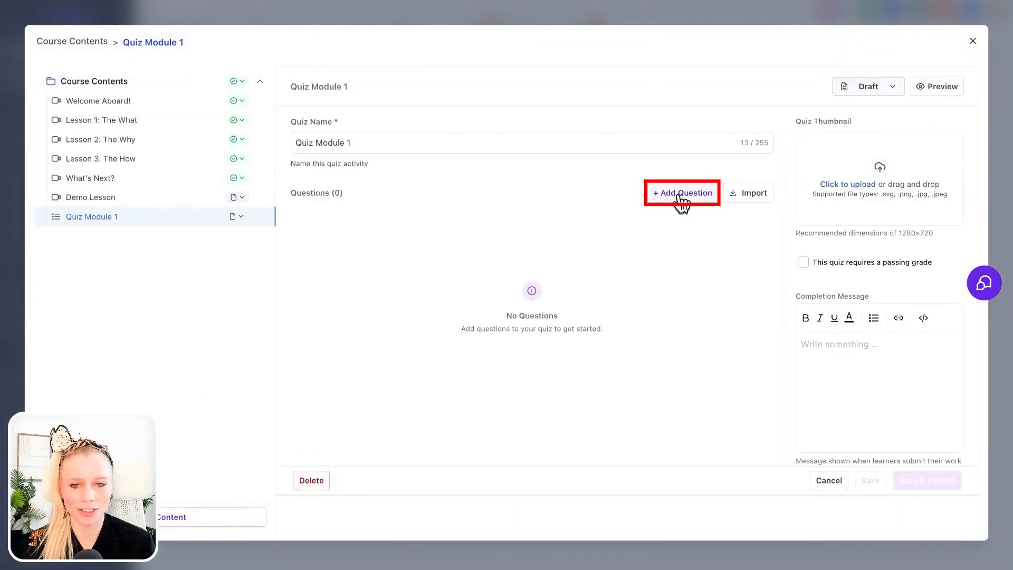
Add a question, glance at the Import options, delete it, then add a fresh Question 1.
left_click(680, 196)
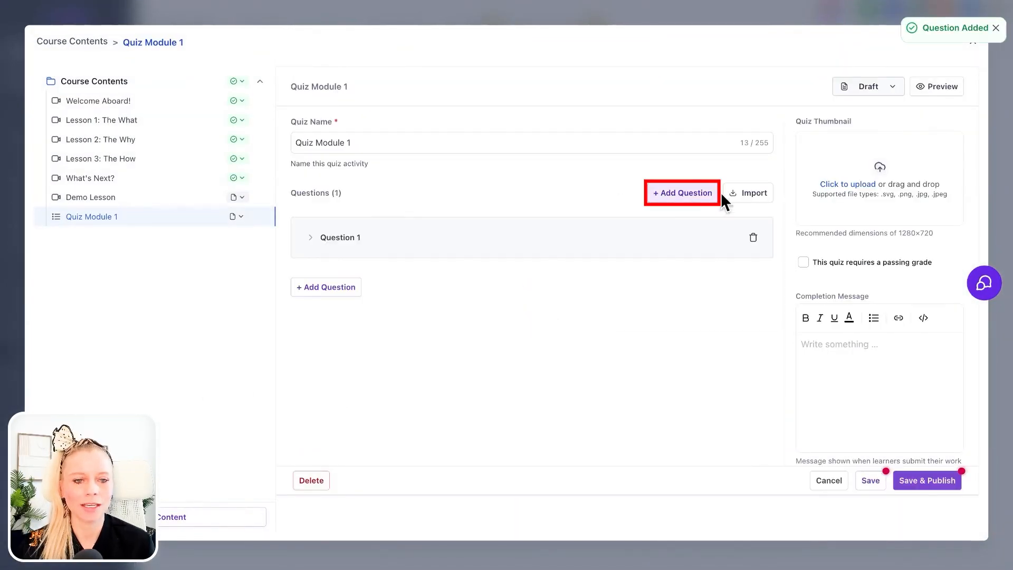
left_click(752, 194)
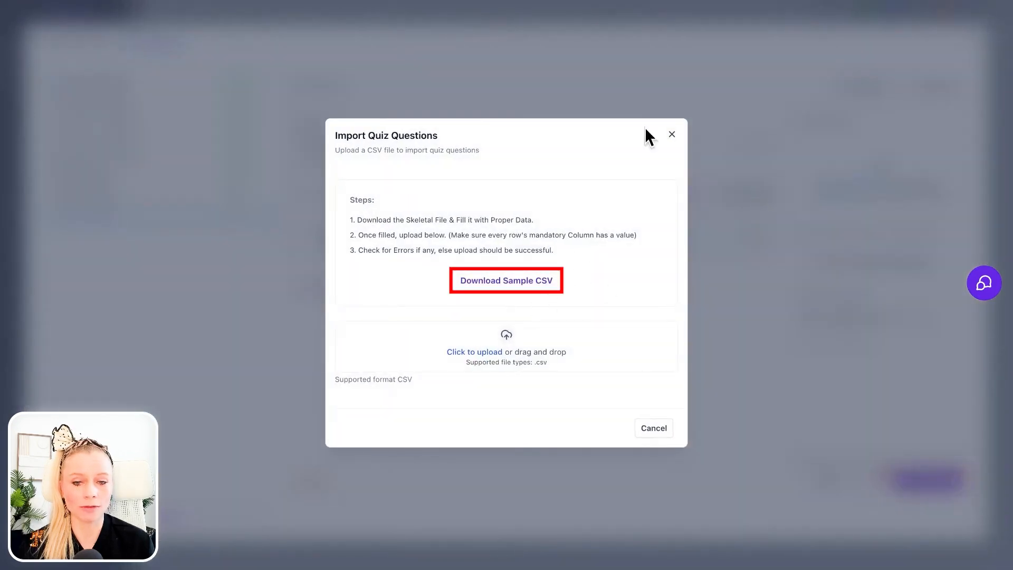
left_click(674, 140)
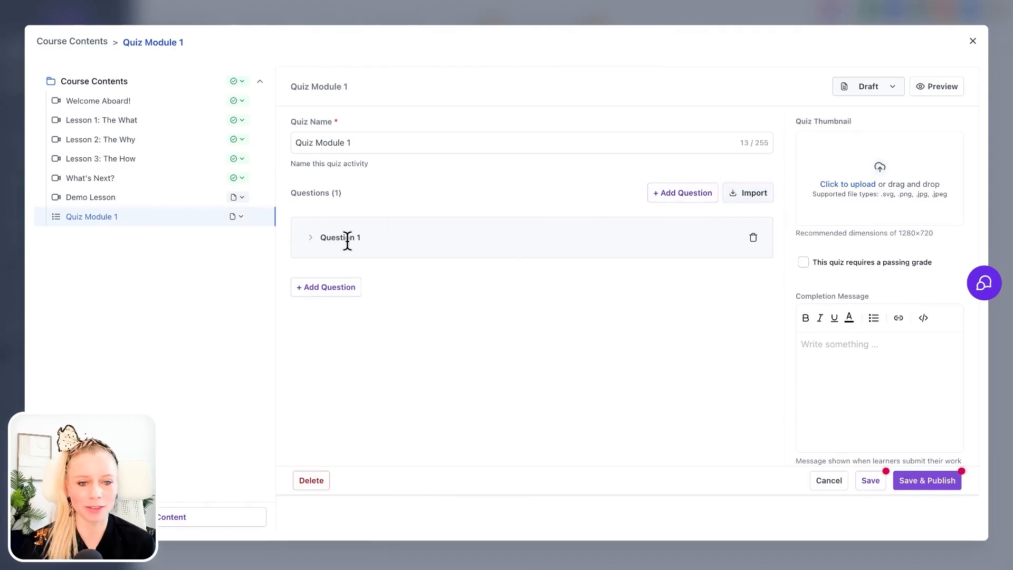
left_click(752, 237)
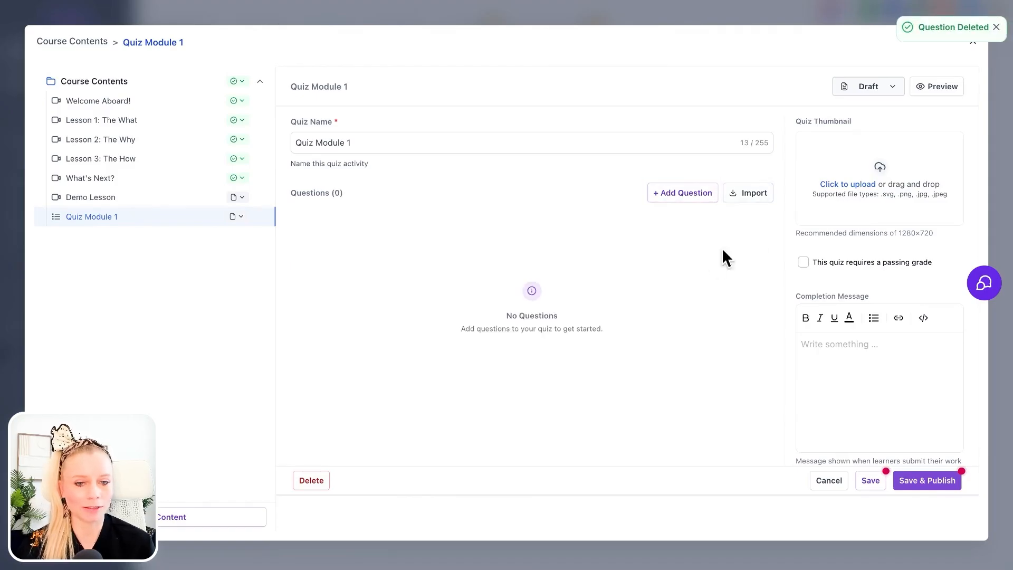
left_click(670, 199)
Enter the question 'Is your course idea profitable?' and make it Multiple Choice.
left_click(317, 238)
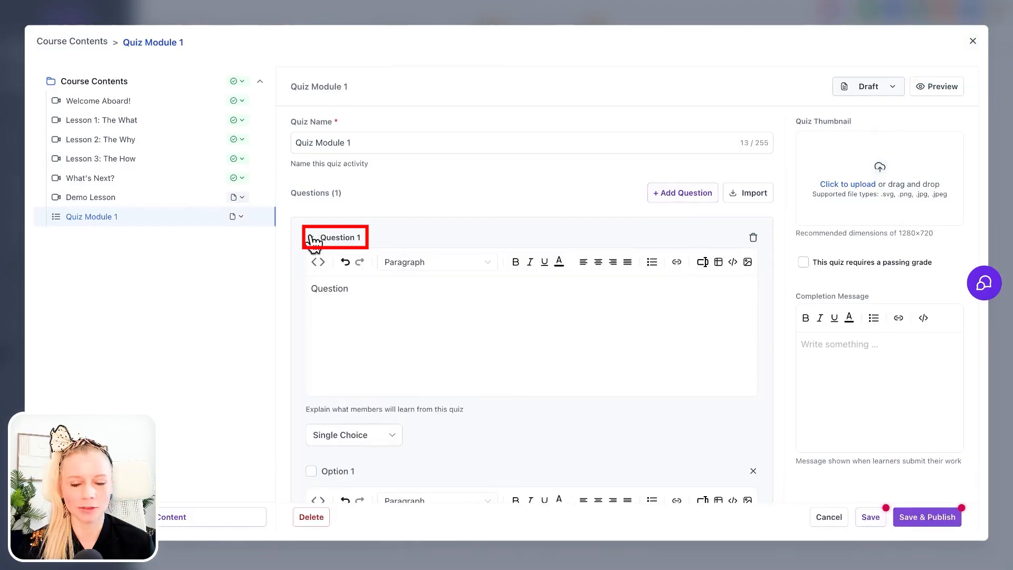
double_click(355, 288)
scroll(369, 327, "down", 2)
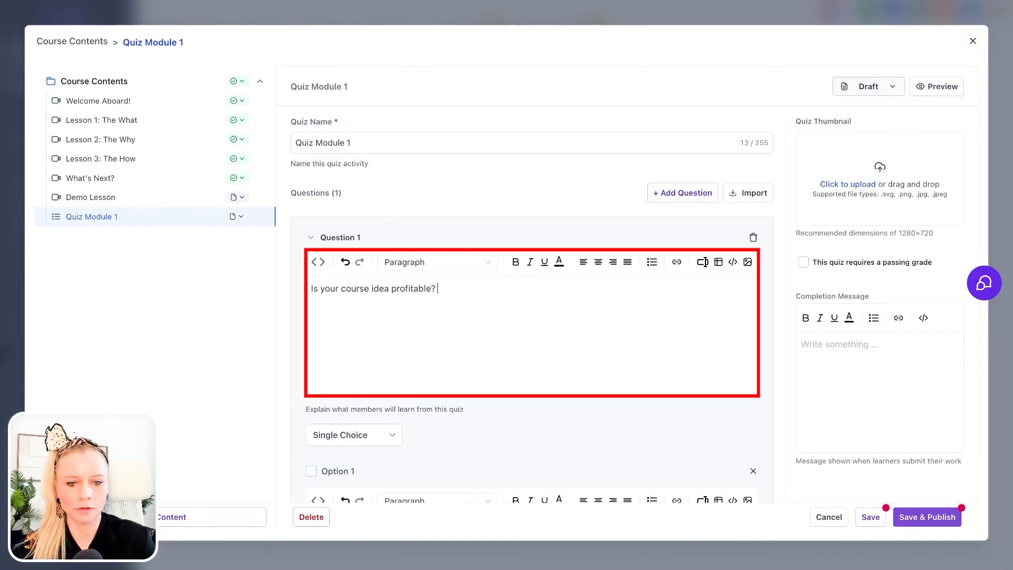
key("super+a")
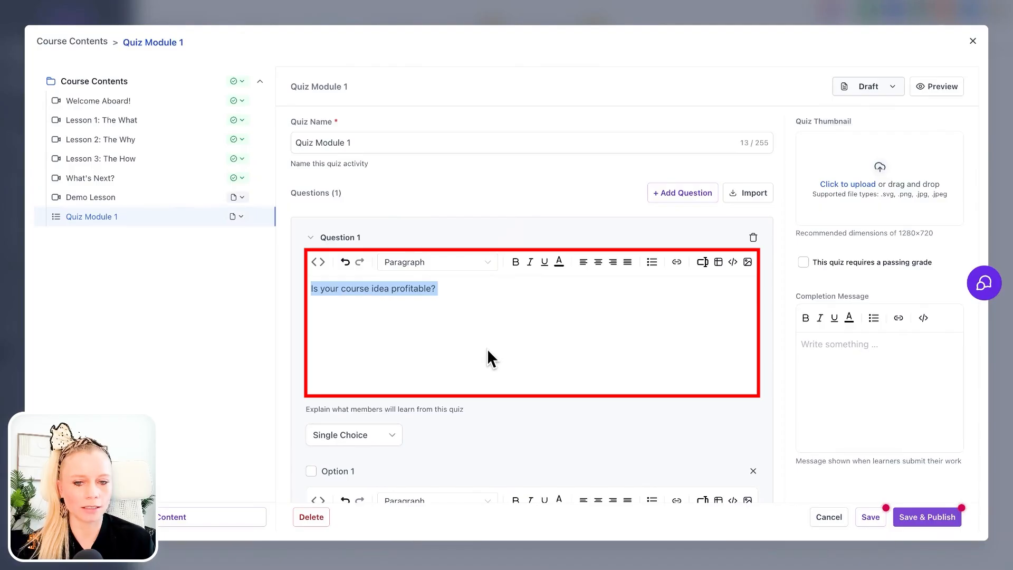
scroll(486, 354, "down", 2)
left_click(388, 327)
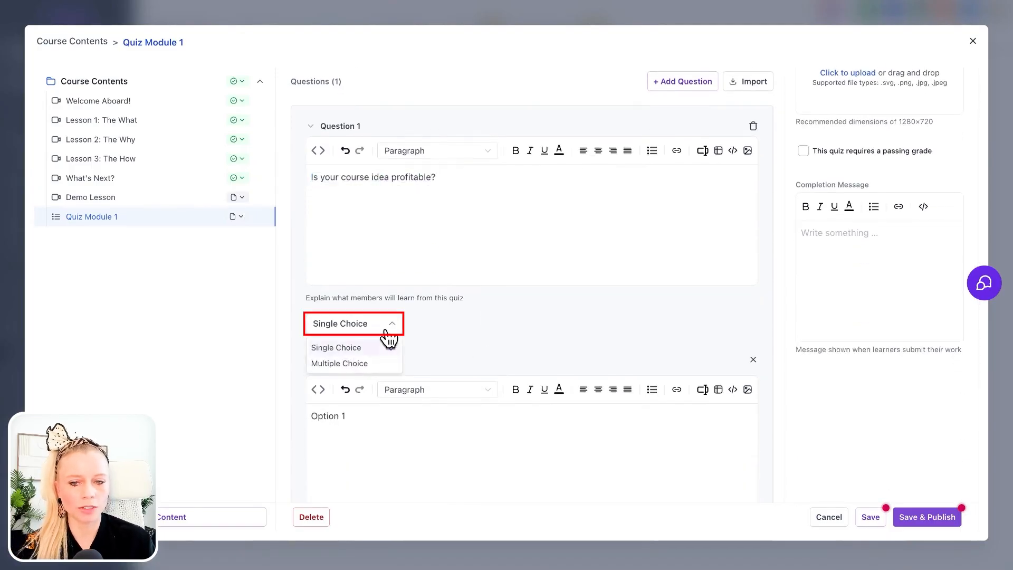
left_click(379, 364)
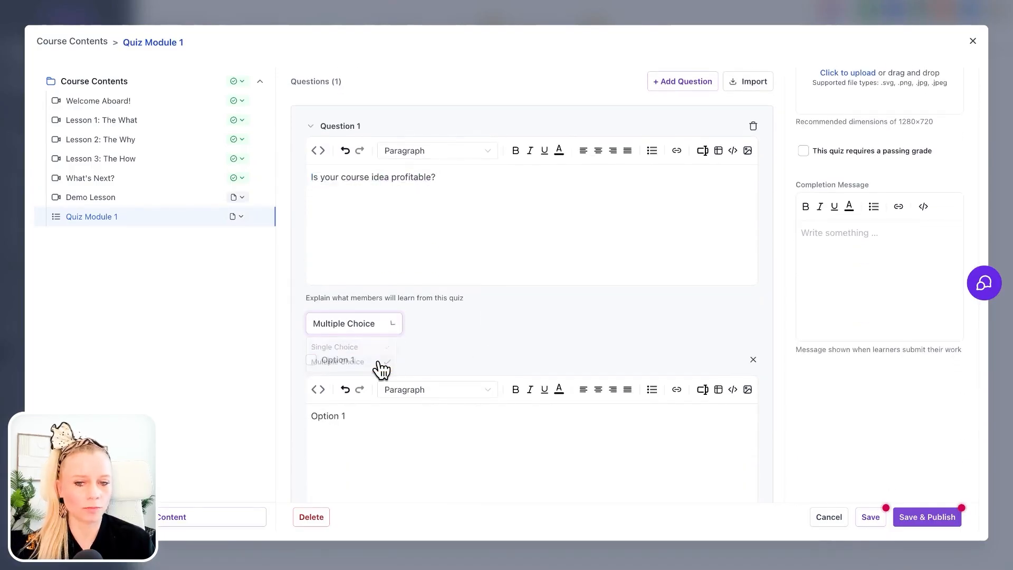
scroll(419, 346, "down", 2)
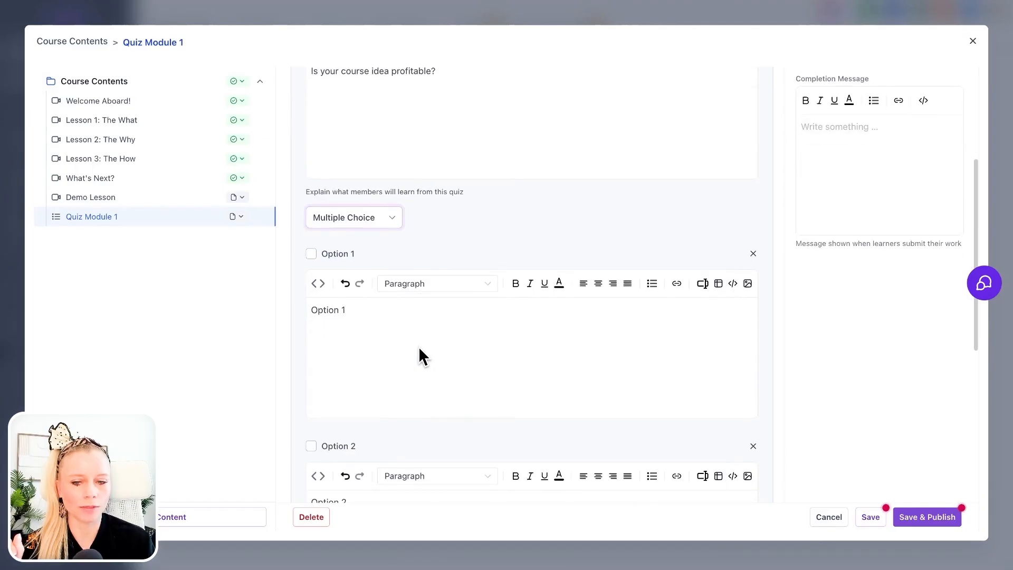
Fill Options 1 and 2 with the answer lines, editing Option 2 to 'somewhat know' and 'a nice to have'.
triple_click(327, 352)
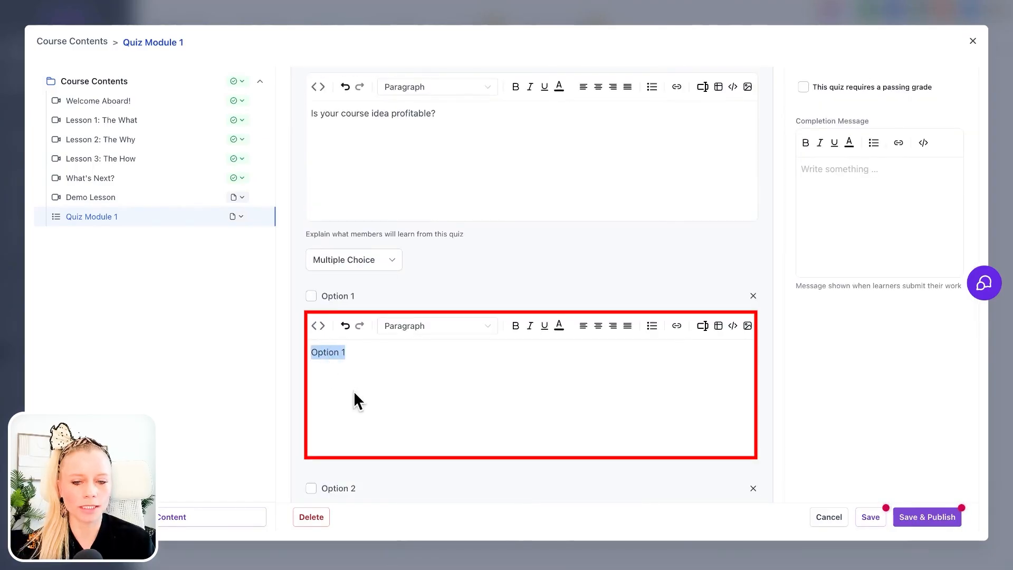
type("I know the topic I like my audience It's in demand")
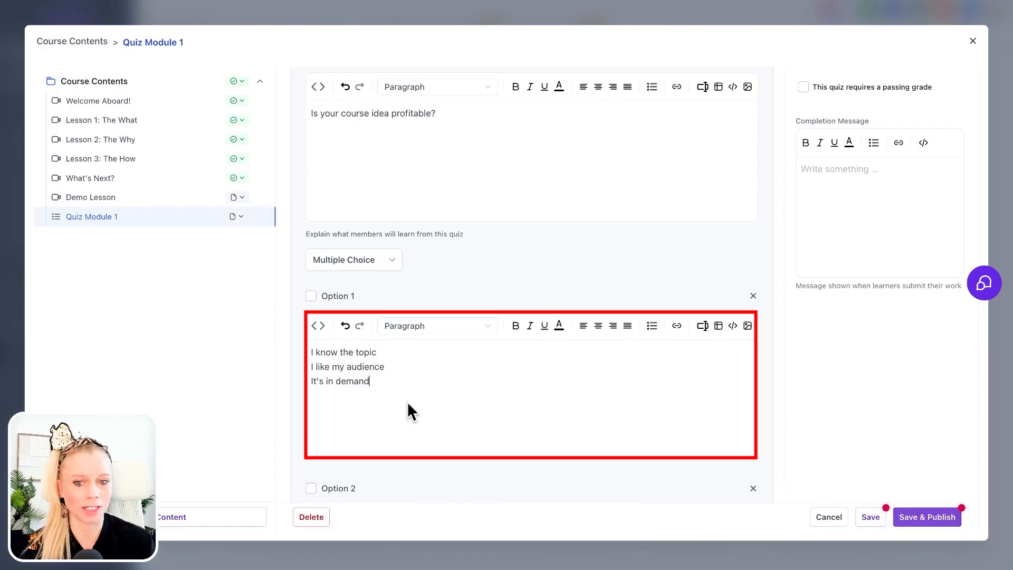
left_click_drag(371, 381, 311, 351)
key("ctrl+c")
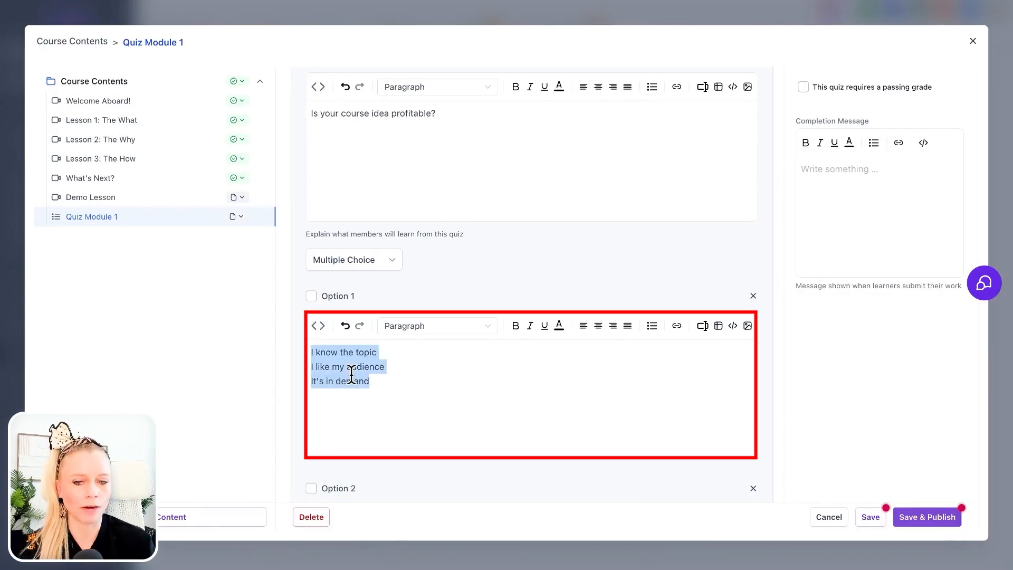
scroll(368, 412, "down", 3)
triple_click(386, 405)
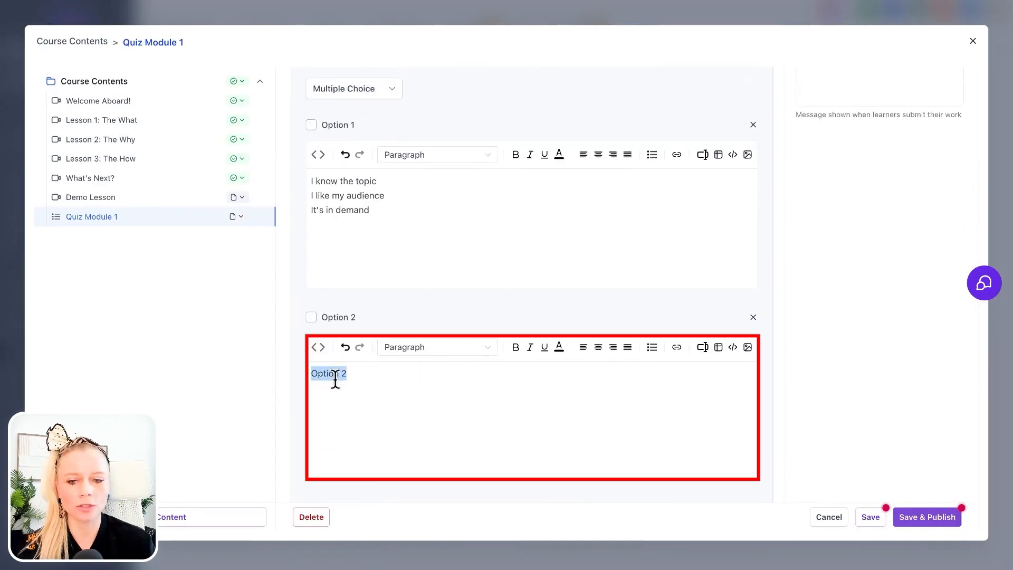
key("ctrl+v")
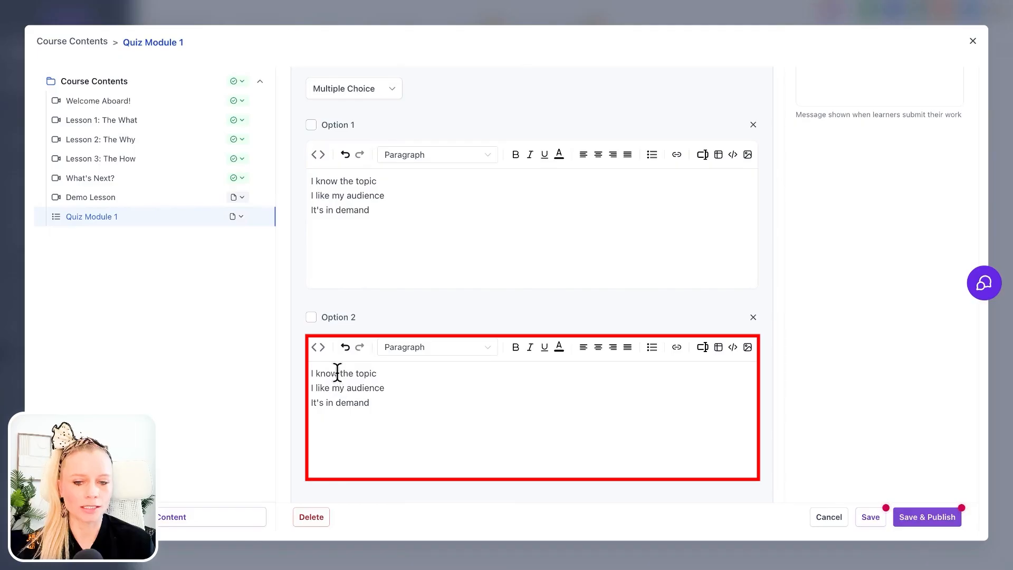
left_click_drag(337, 373, 315, 372)
type("somewhat nkow")
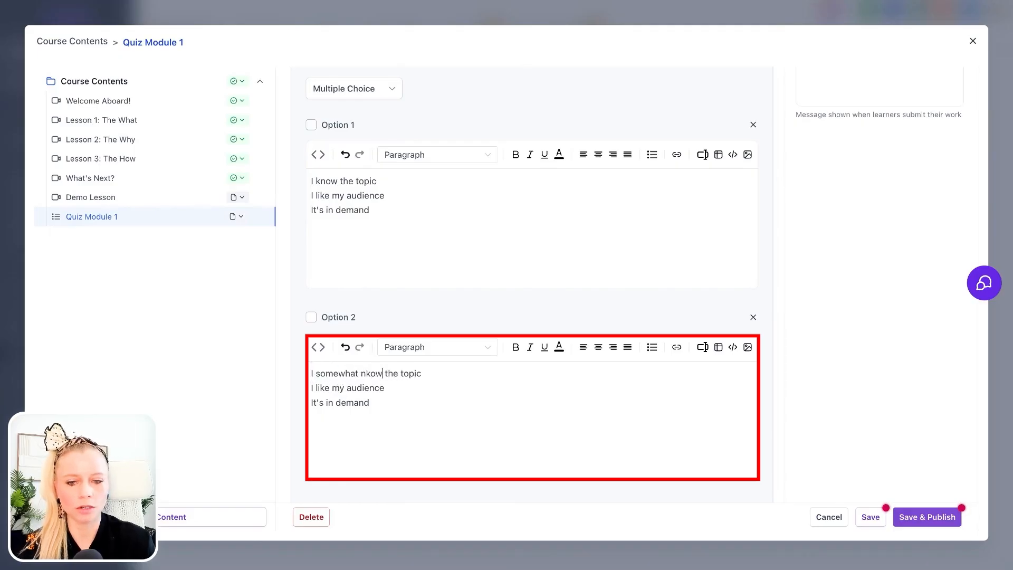
key("BackSpace")
key("BackSpace")
key("BackSpace")
key("BackSpace")
type("know")
left_click_drag(370, 403, 326, 403)
type("a nice to have")
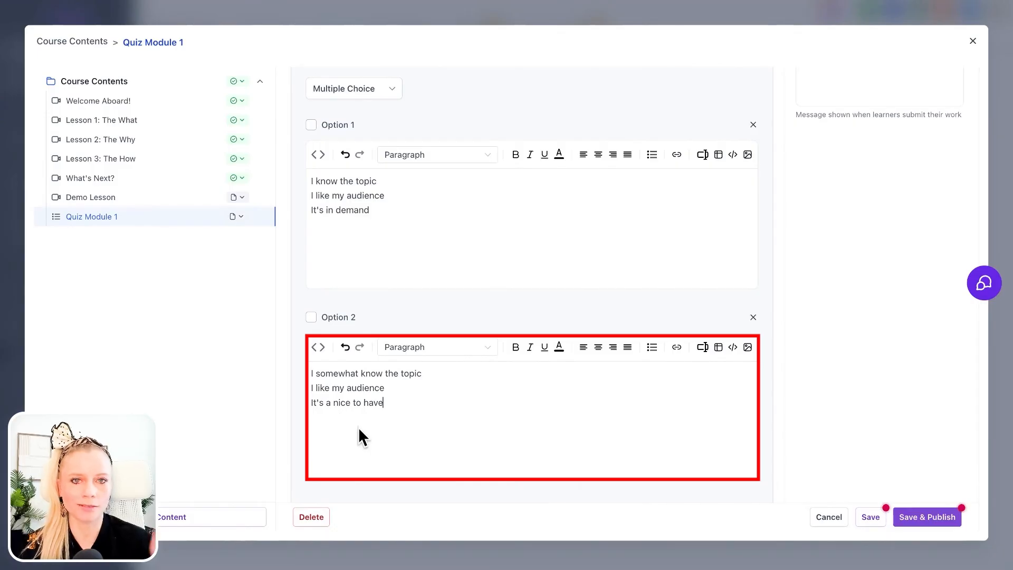
scroll(408, 432, "down", 2)
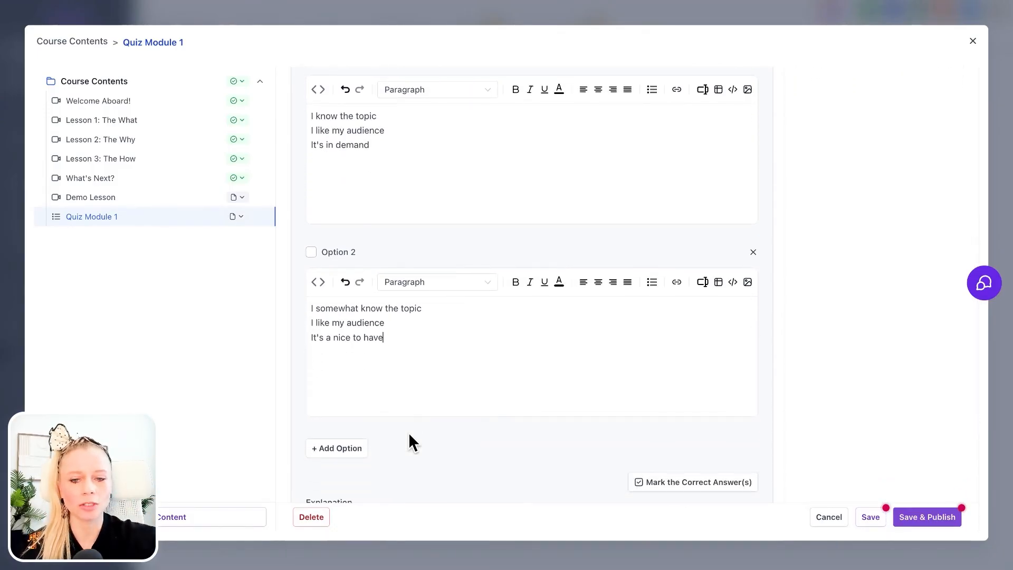
scroll(409, 436, "down", 2)
Add a third option with the pasted answer lines, changing 'like' to 'hate'.
left_click(330, 389)
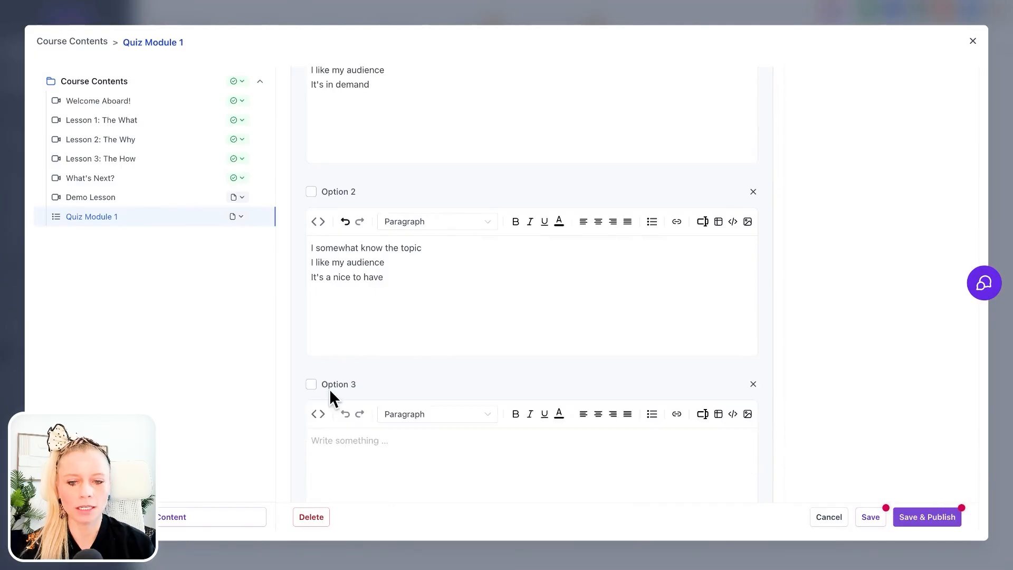
scroll(374, 393, "down", 2)
left_click(374, 395)
key("ctrl+v")
double_click(323, 387)
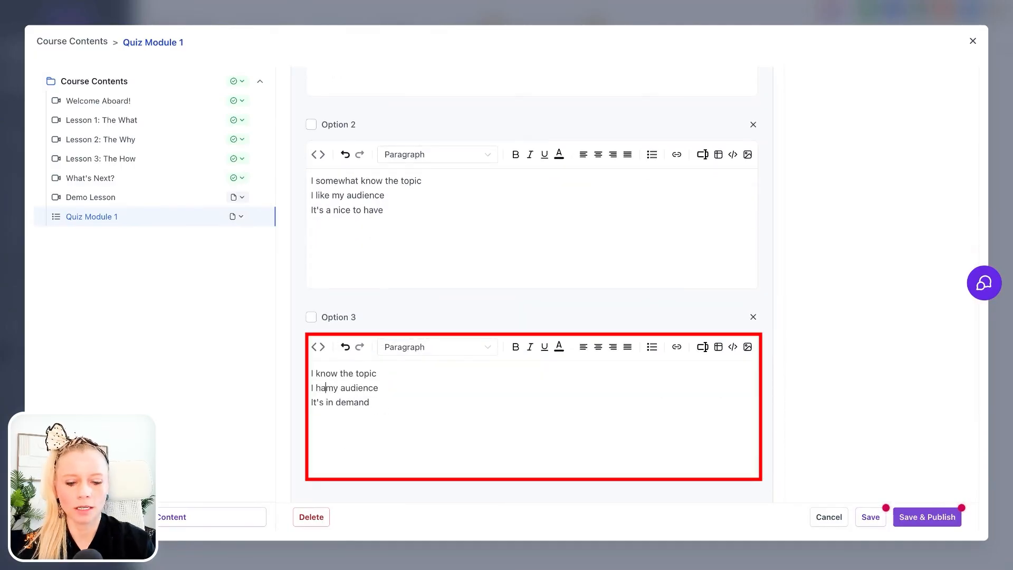
type("hate")
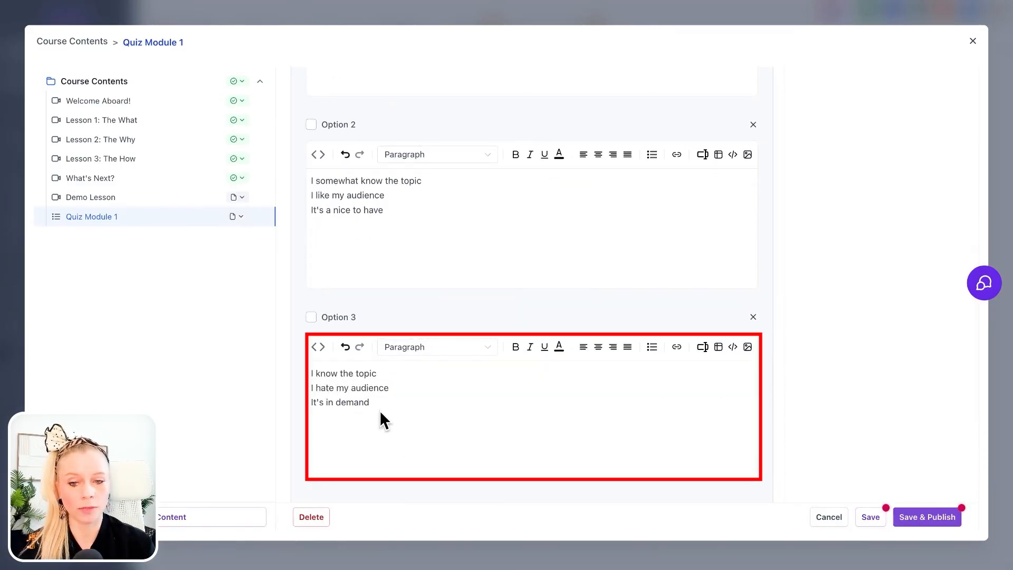
Mark Option 1 as the correct answer and return to the top of the quiz editor.
scroll(384, 322, "up", 6)
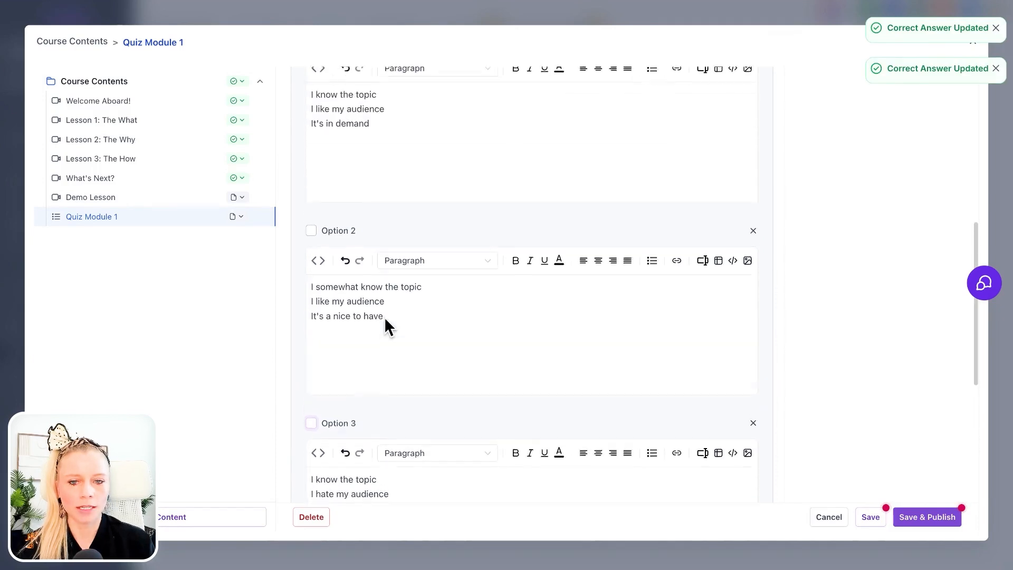
scroll(384, 317, "up", 2)
left_click(311, 181)
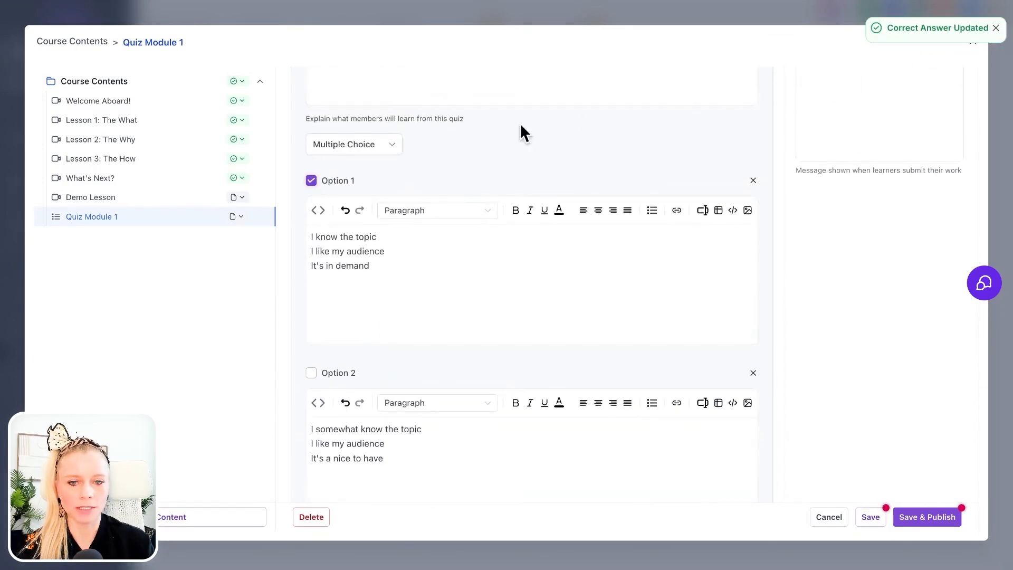
scroll(472, 292, "up", 1)
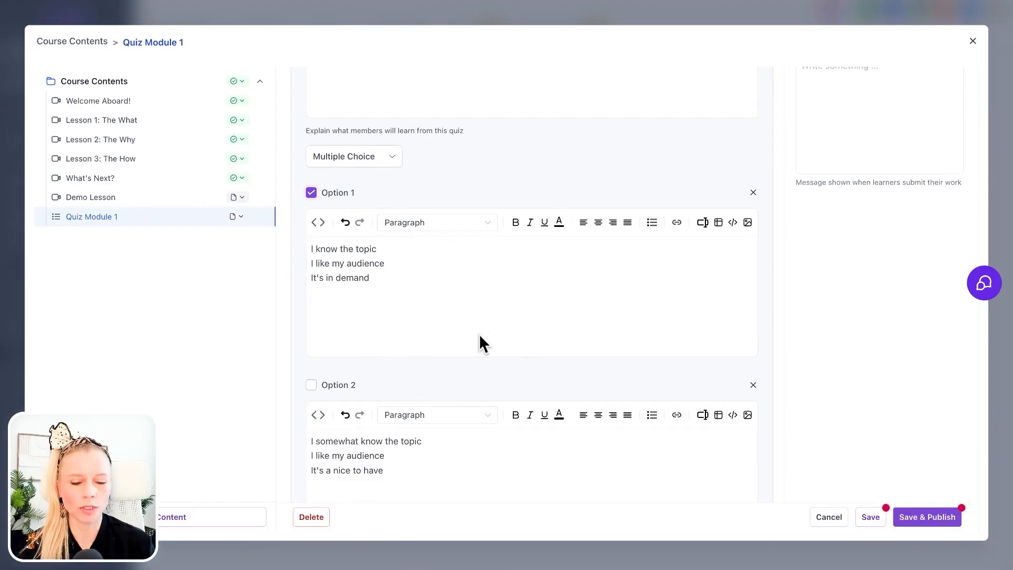
scroll(479, 334, "up", 3)
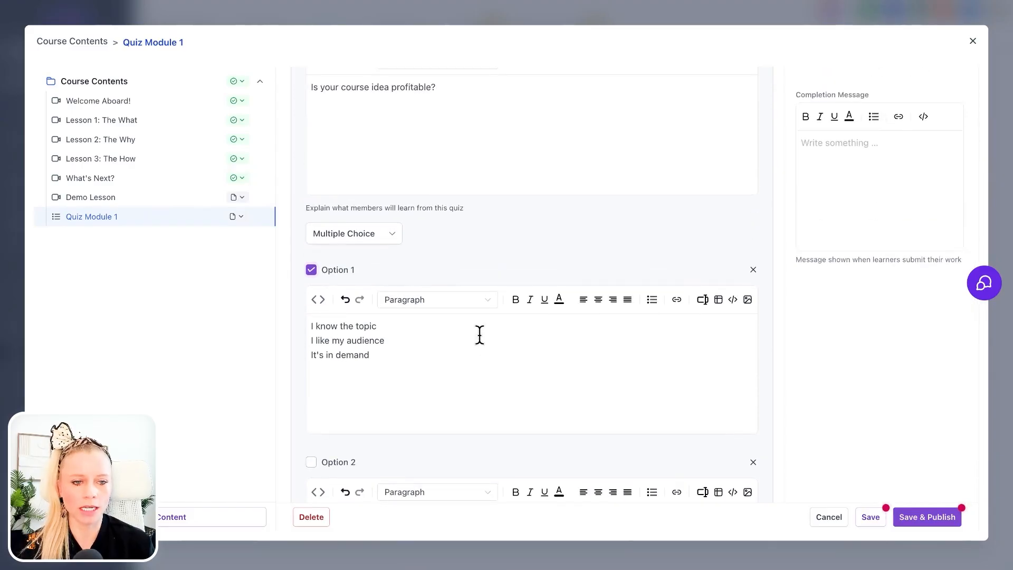
scroll(479, 334, "up", 3)
scroll(872, 271, "up", 3)
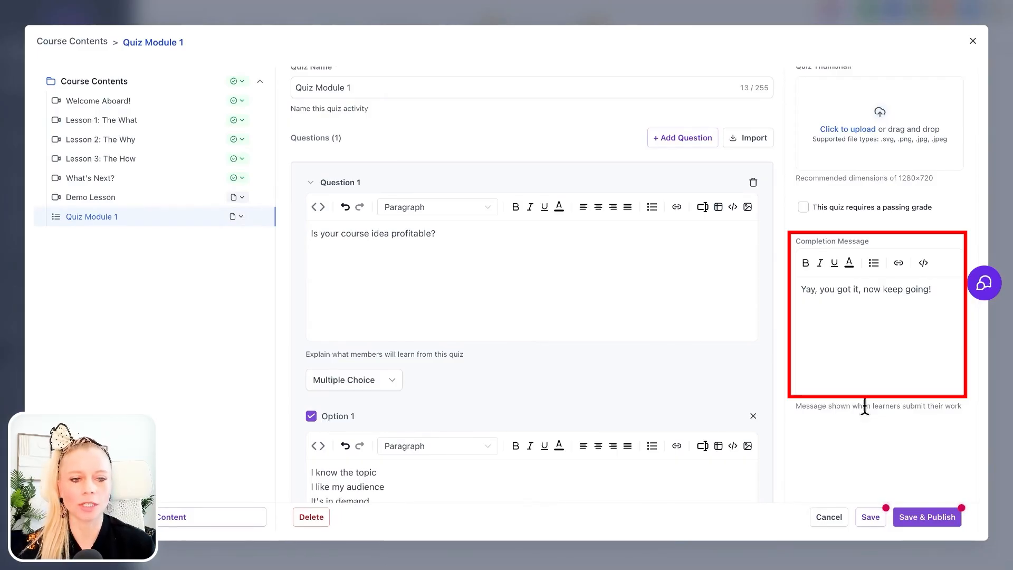
scroll(870, 211, "up", 1)
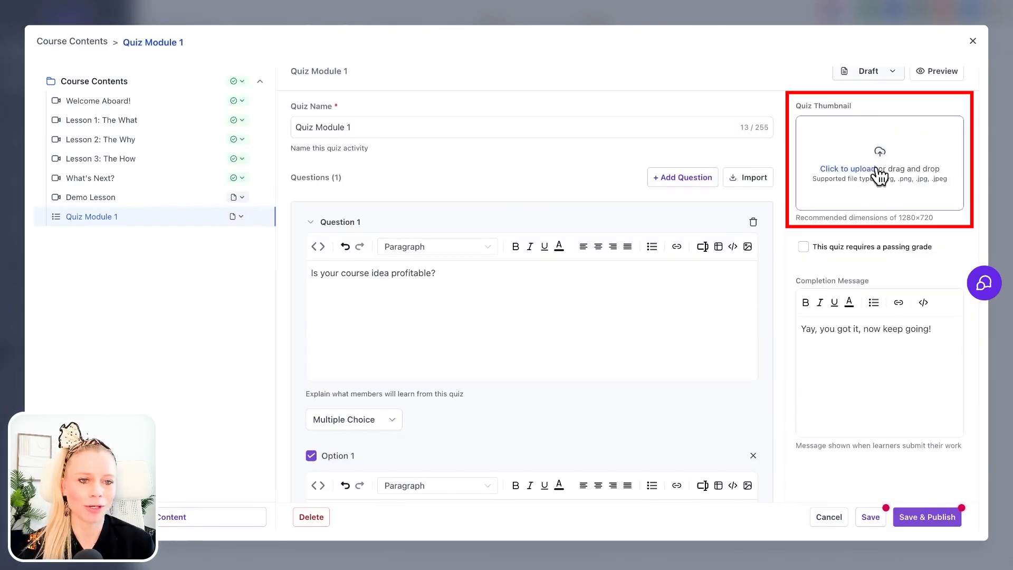
Require a 100% passing grade with the failed attempt message "Ooops, please try again!".
left_click(803, 248)
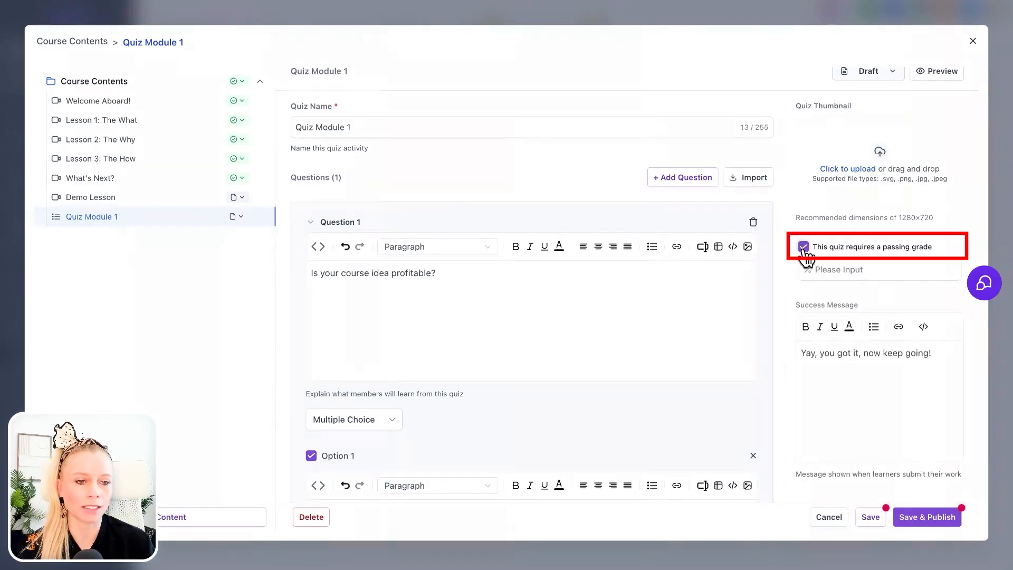
left_click(818, 272)
type("100")
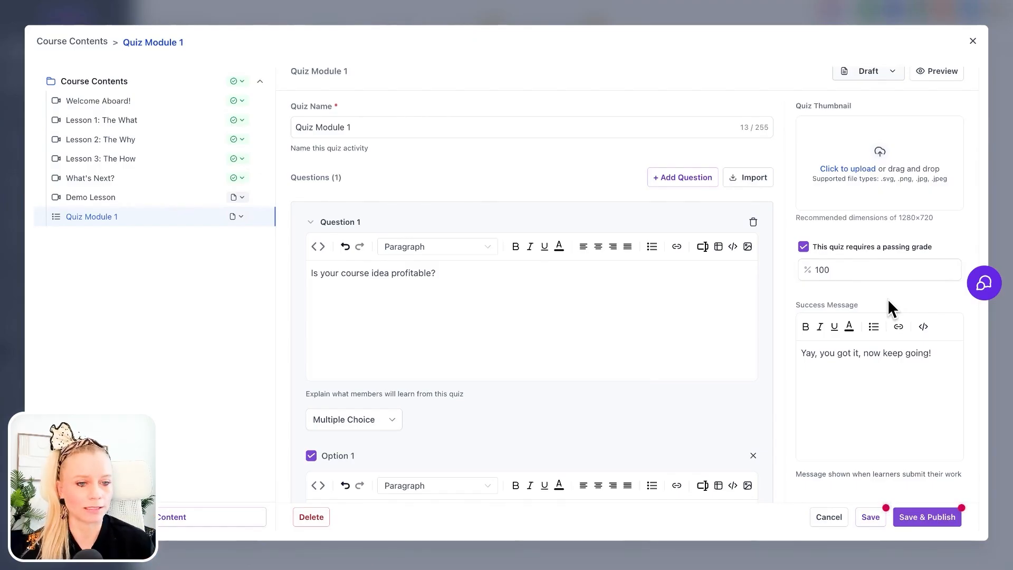
scroll(894, 381, "down", 4)
left_click(864, 369)
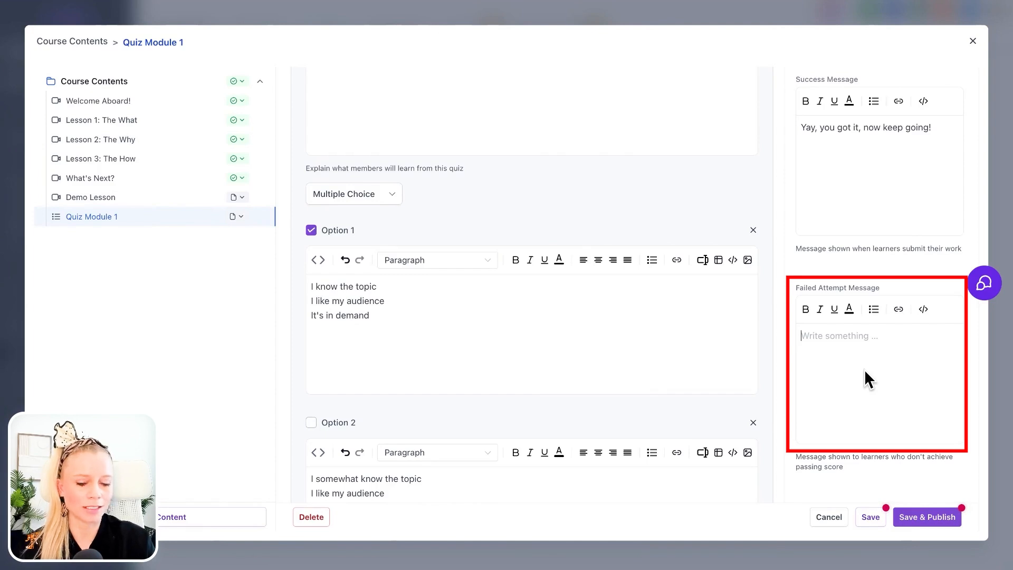
type("Ooops, please try again!")
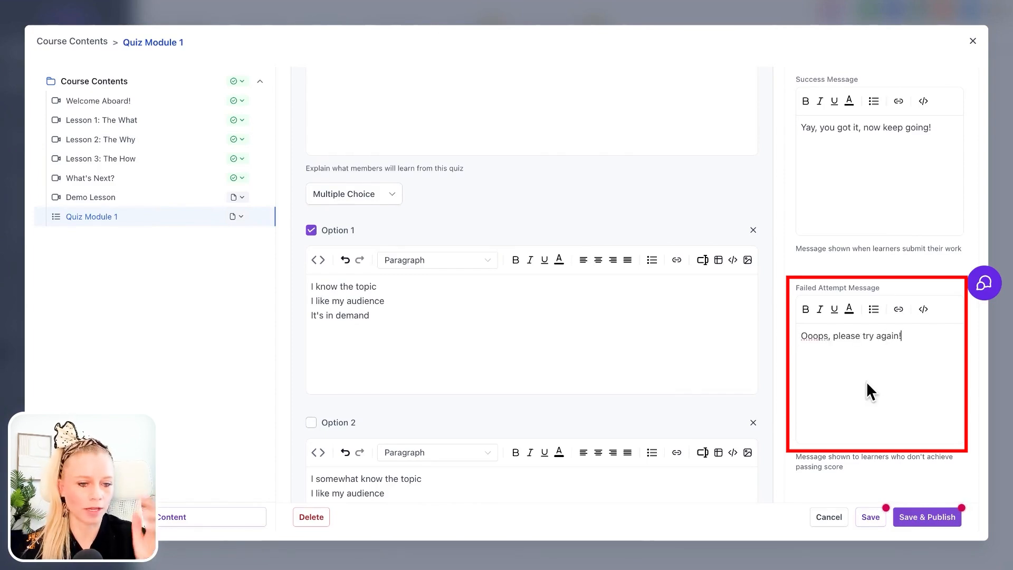
Review the marked answers and confirm option A as correct.
scroll(870, 376, "down", 1)
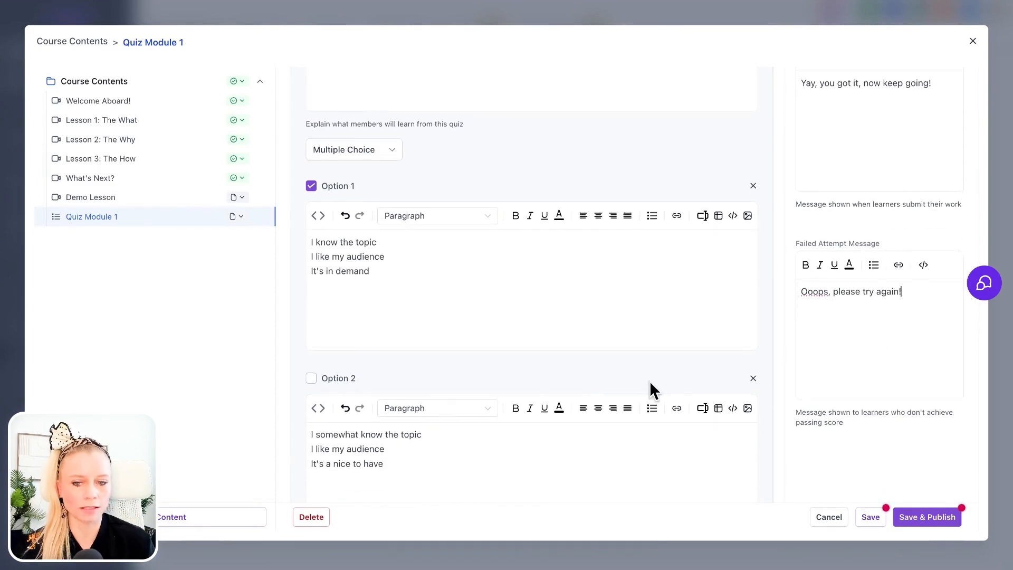
scroll(600, 355, "down", 3)
scroll(601, 356, "down", 7)
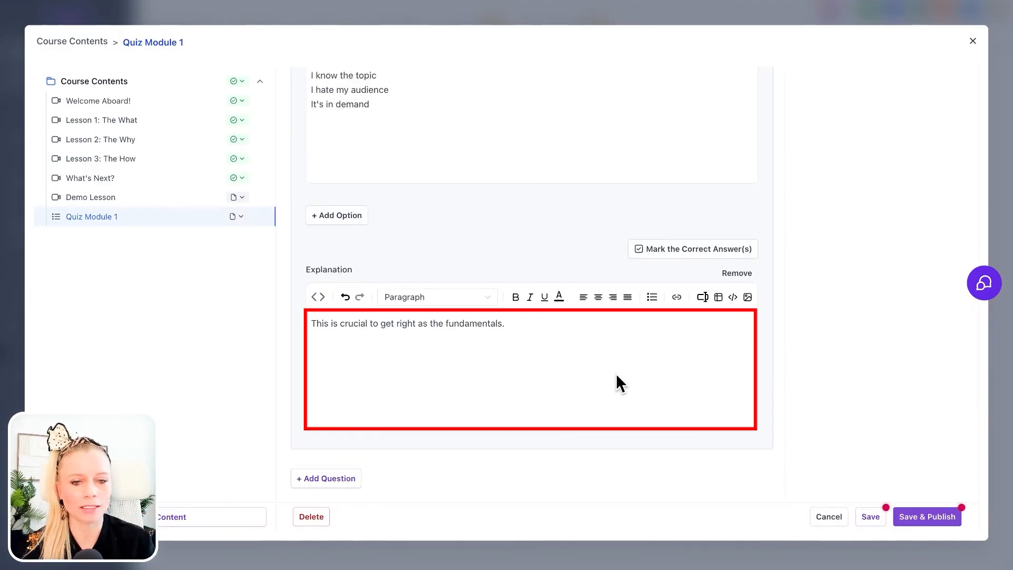
left_click(656, 249)
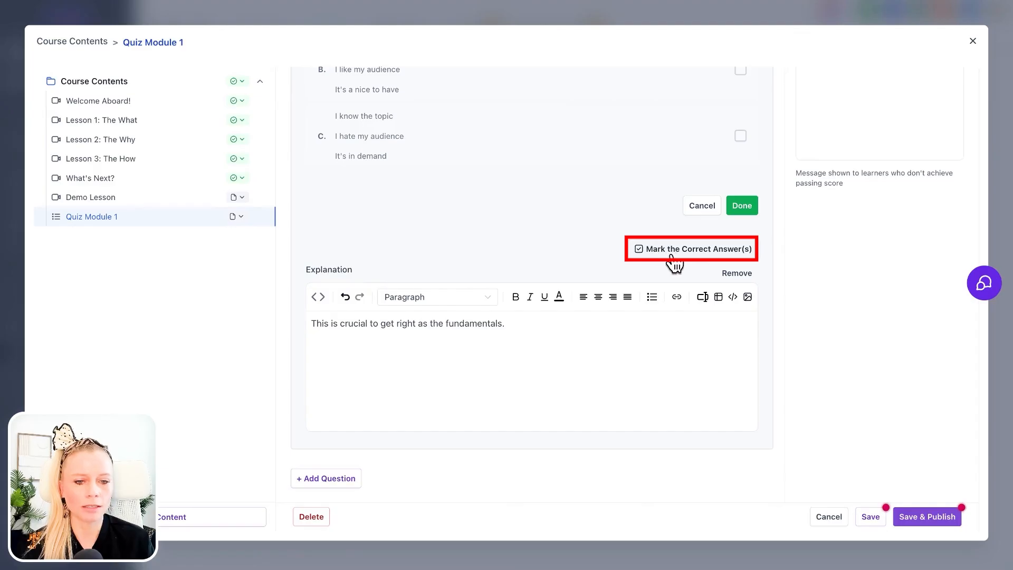
scroll(673, 258, "up", 4)
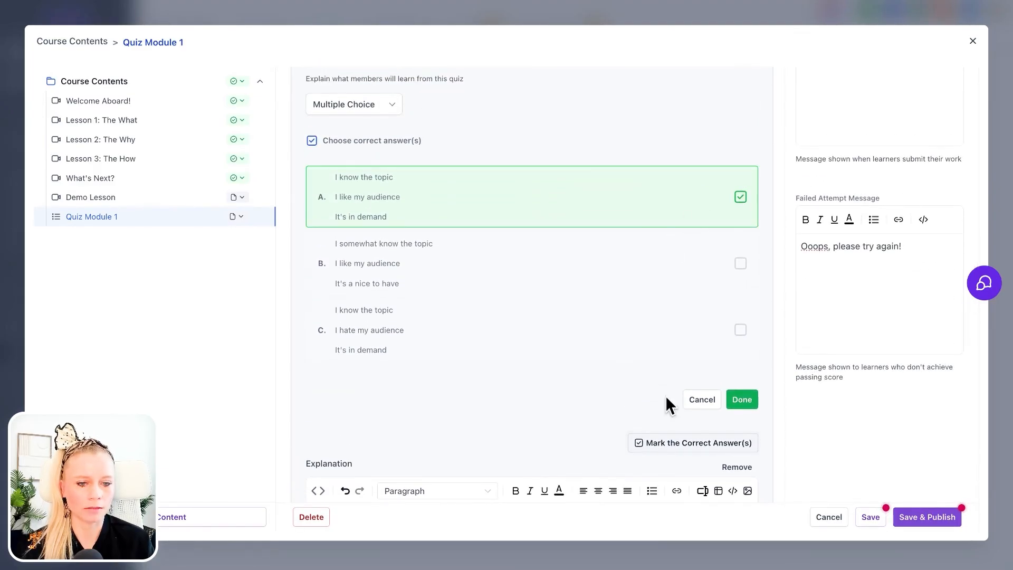
left_click(741, 401)
scroll(697, 427, "down", 10)
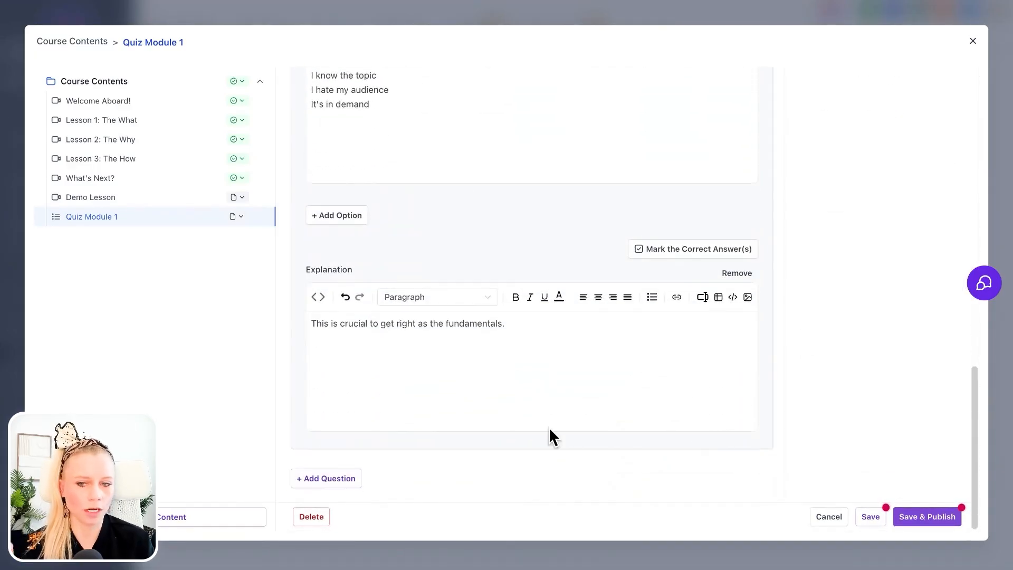
Save and publish Quiz Module 1, then preview it as a learner.
left_click(927, 520)
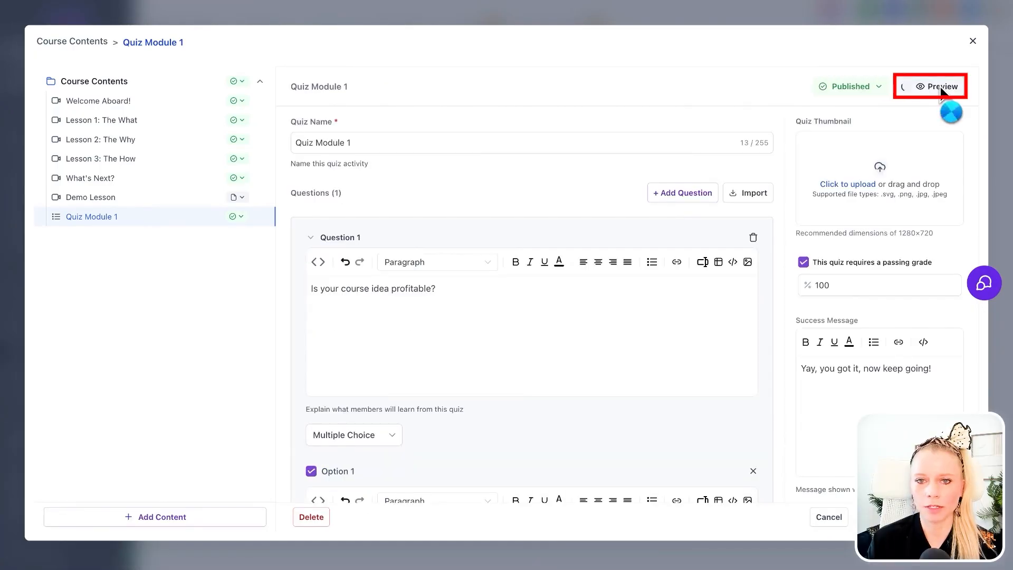
left_click(942, 87)
scroll(695, 237, "up", 3)
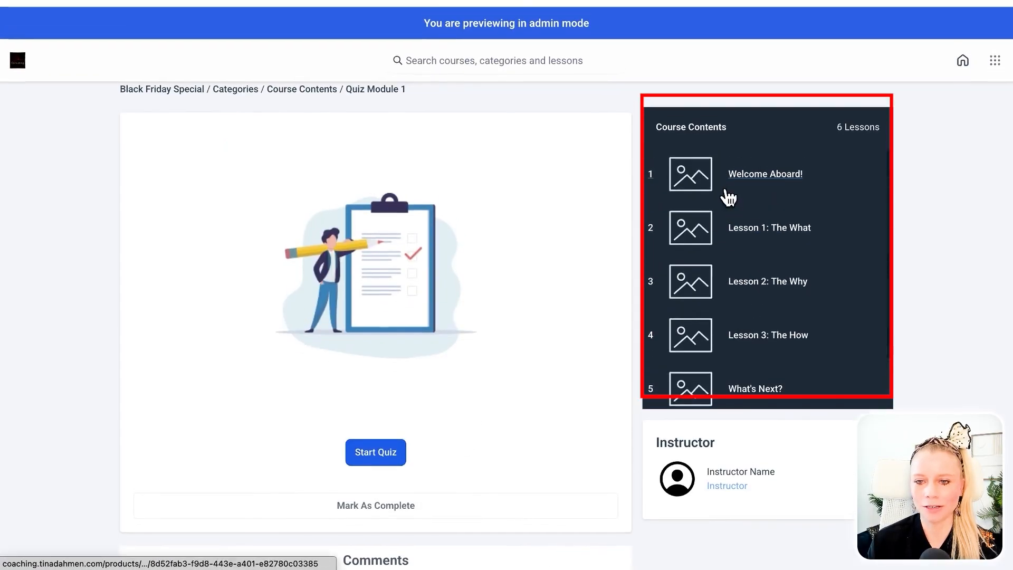
scroll(725, 197, "down", 5)
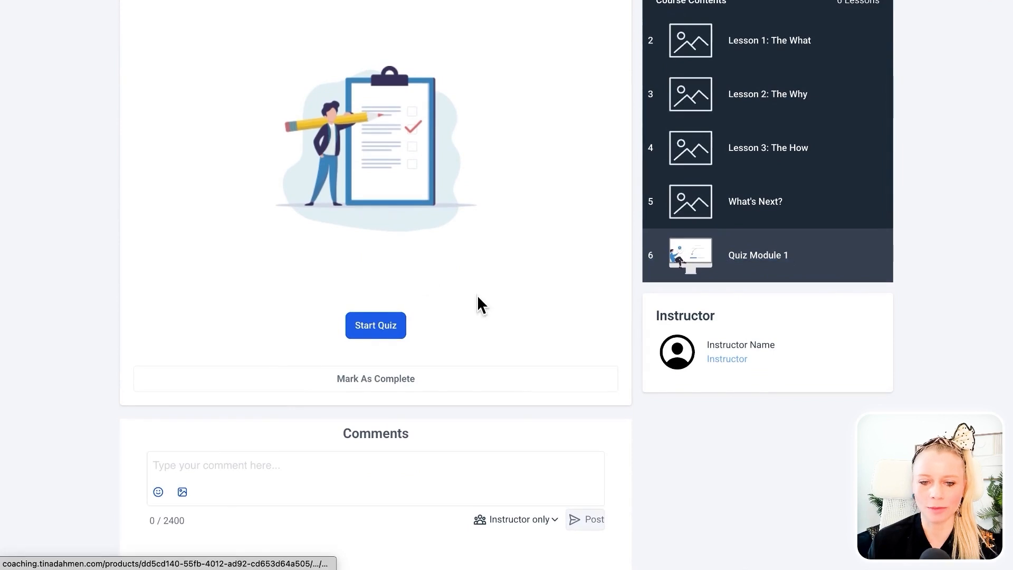
Start the preview quiz and try selecting answers A, B and C.
left_click(378, 333)
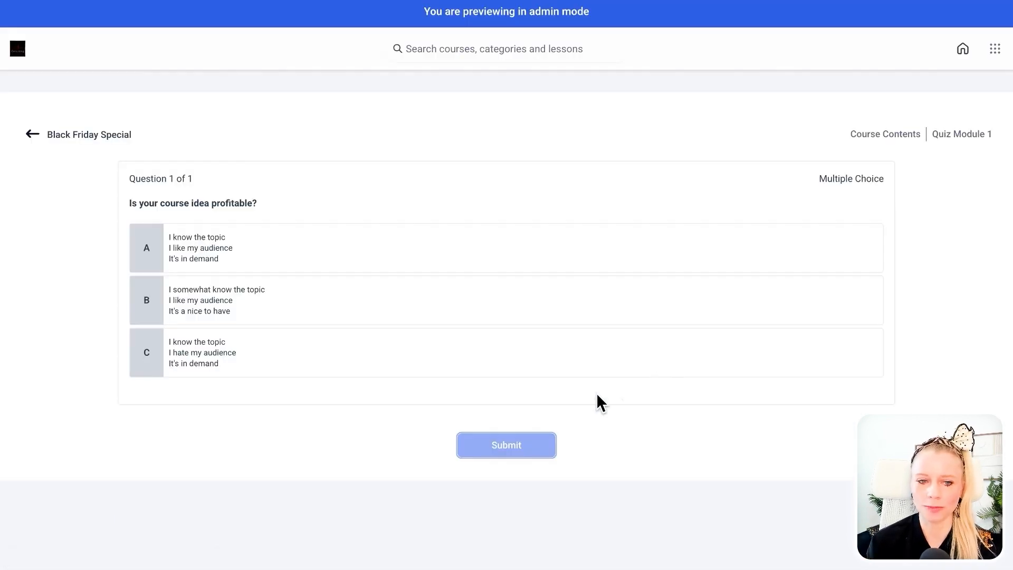
left_click(384, 268)
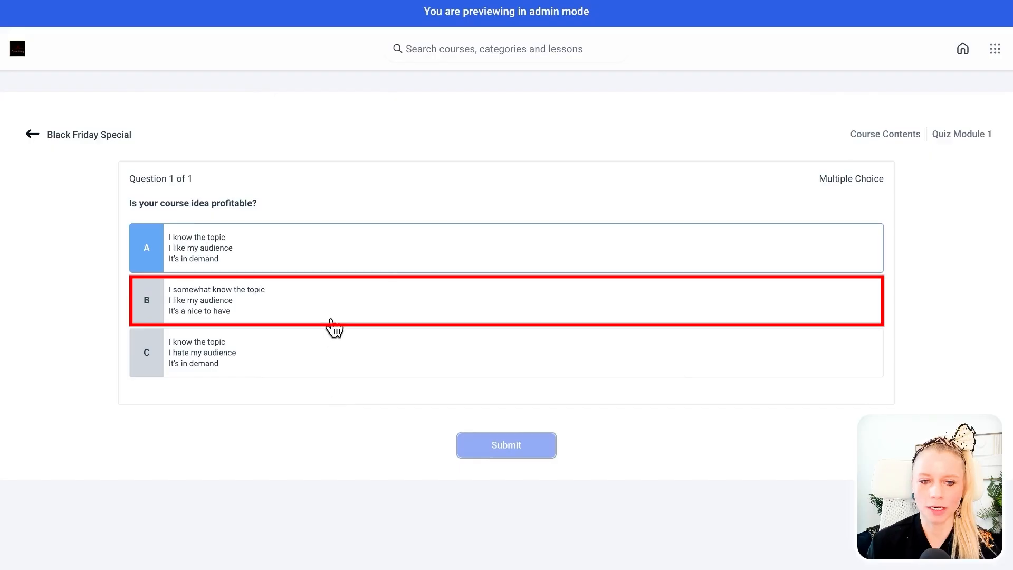
left_click(388, 296)
left_click(355, 309)
left_click(355, 310)
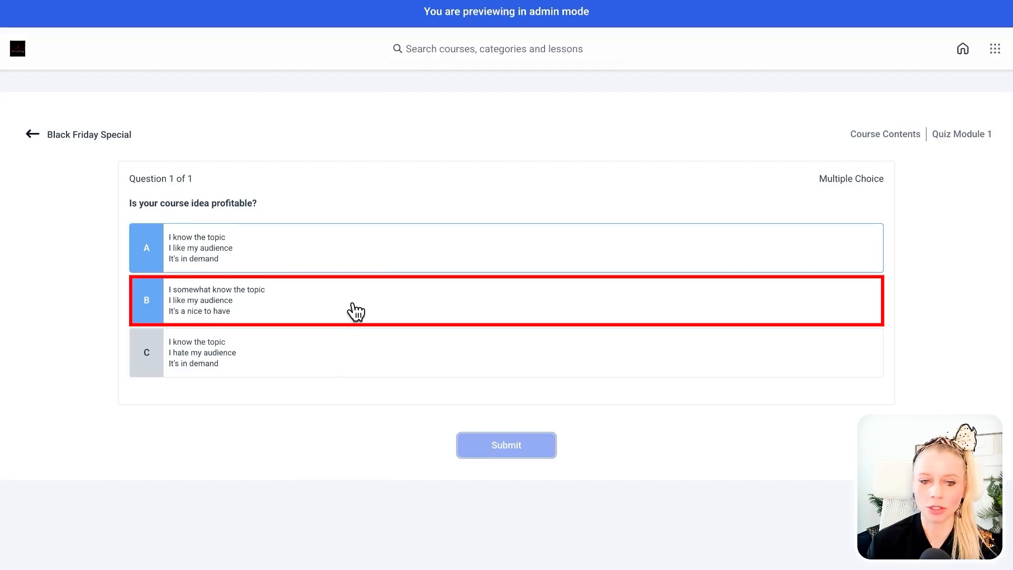
left_click(355, 246)
triple_click(312, 352)
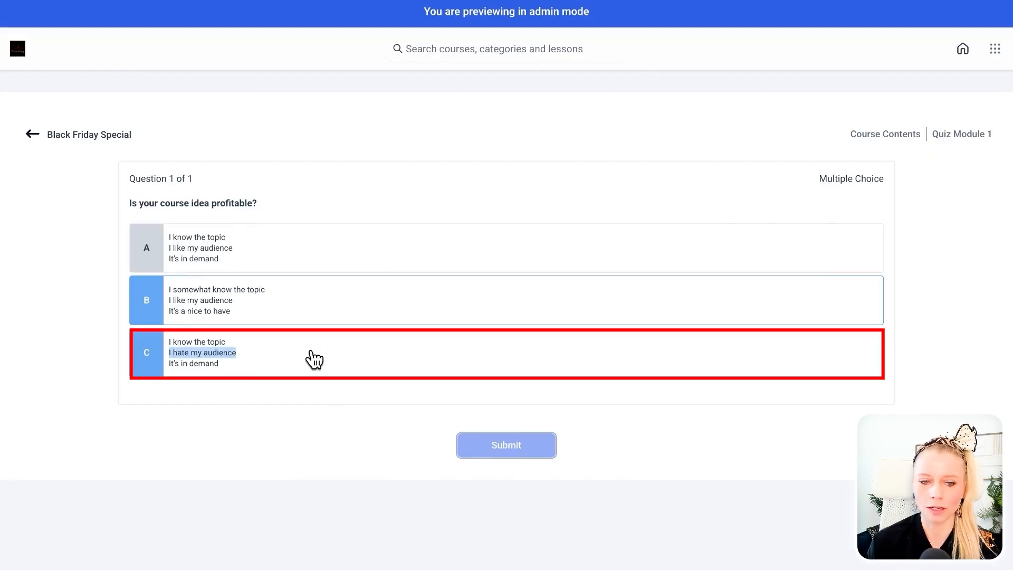
left_click(311, 352)
left_click(311, 351)
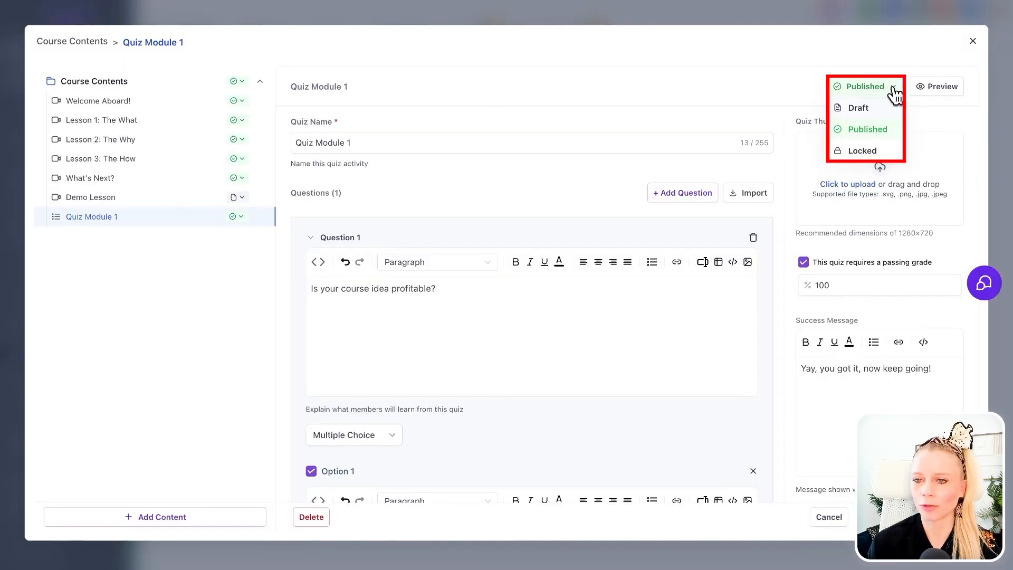
Switch Quiz Module 1 back to Draft and close the quiz editor to the course outline.
left_click(872, 108)
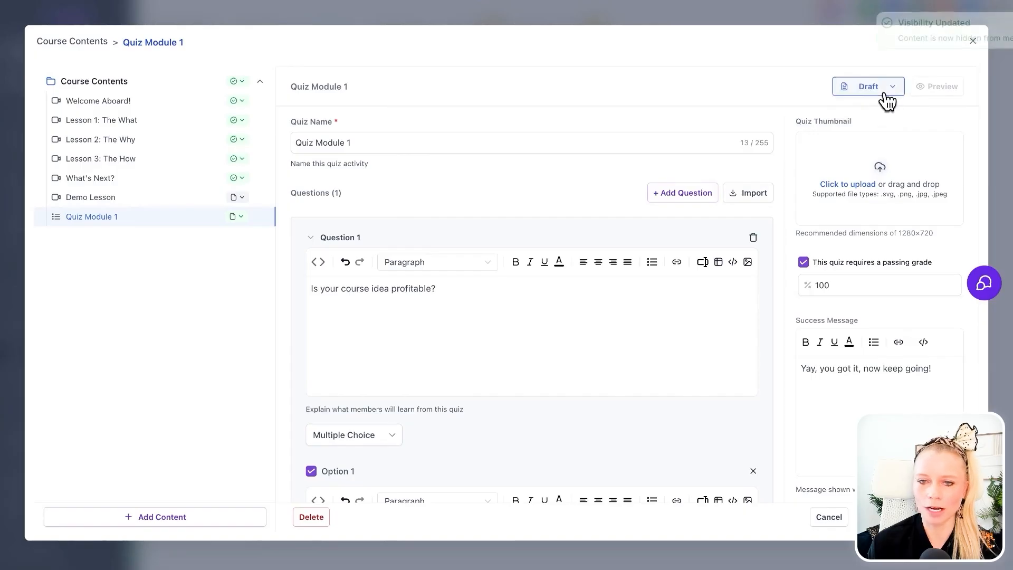
left_click(882, 94)
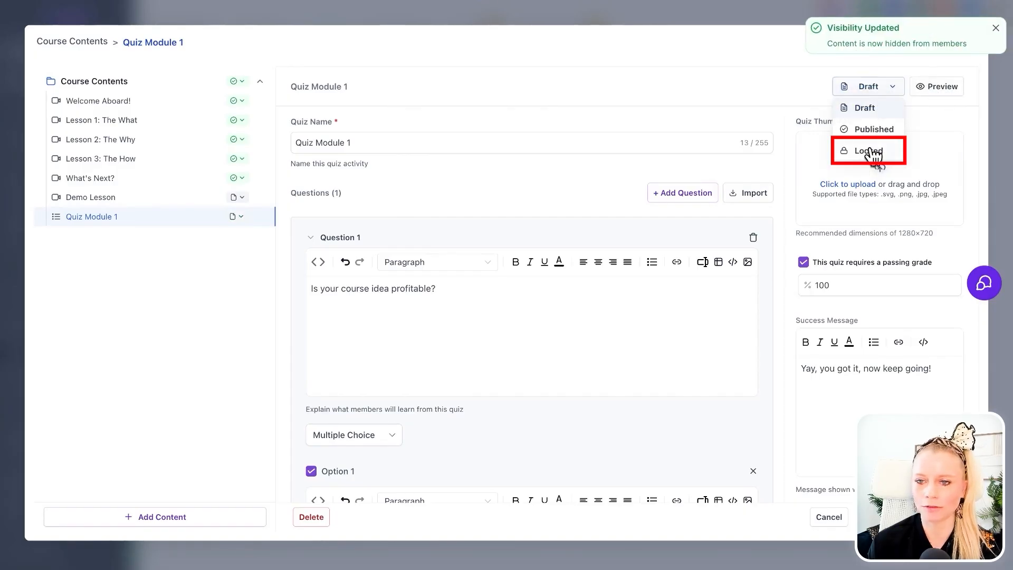
left_click(996, 28)
left_click(972, 42)
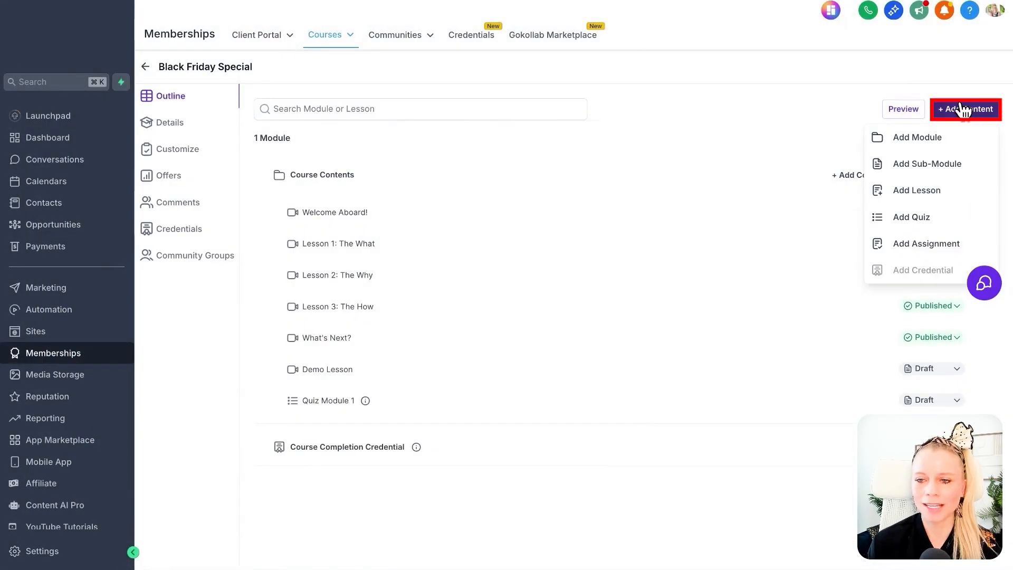
left_click(967, 112)
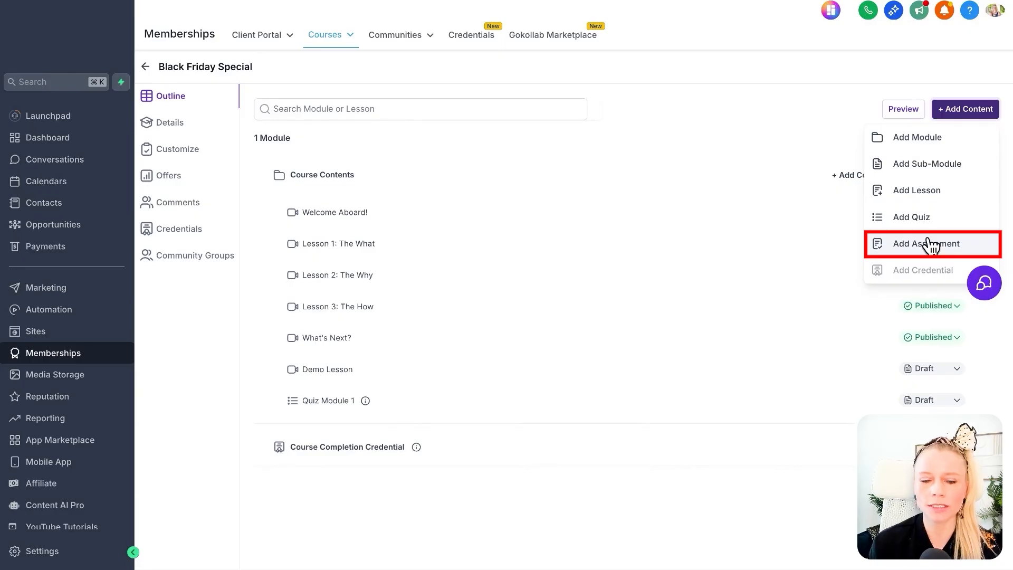
left_click(857, 107)
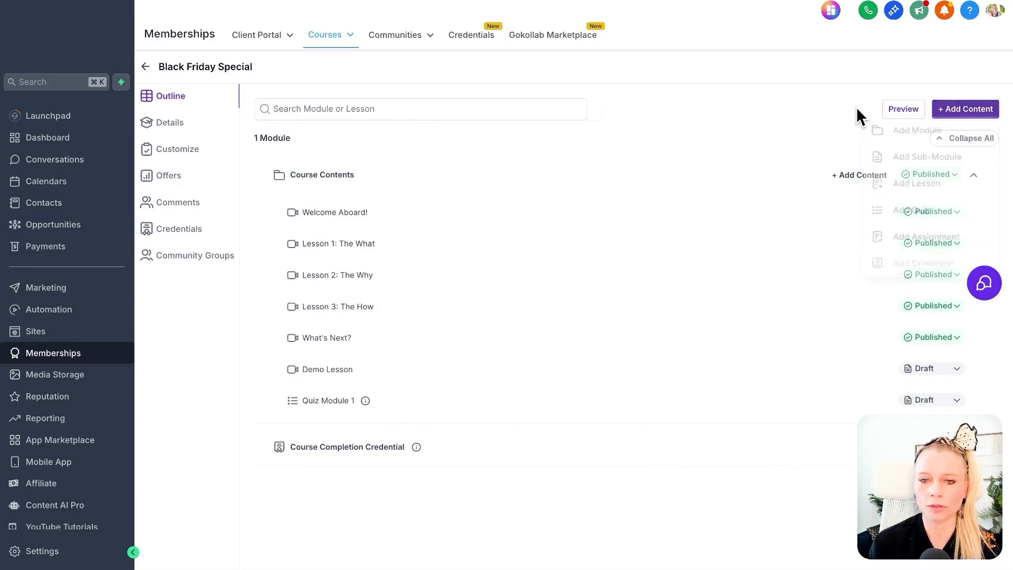
In the course Details, enter the instructor's name and edit the instructor bio.
left_click(182, 124)
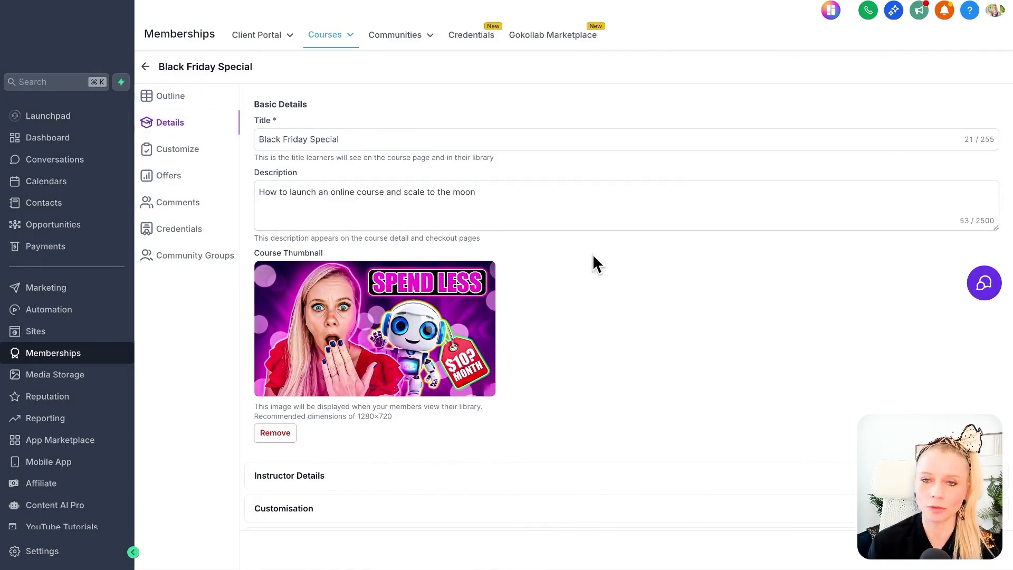
scroll(593, 255, "down", 1)
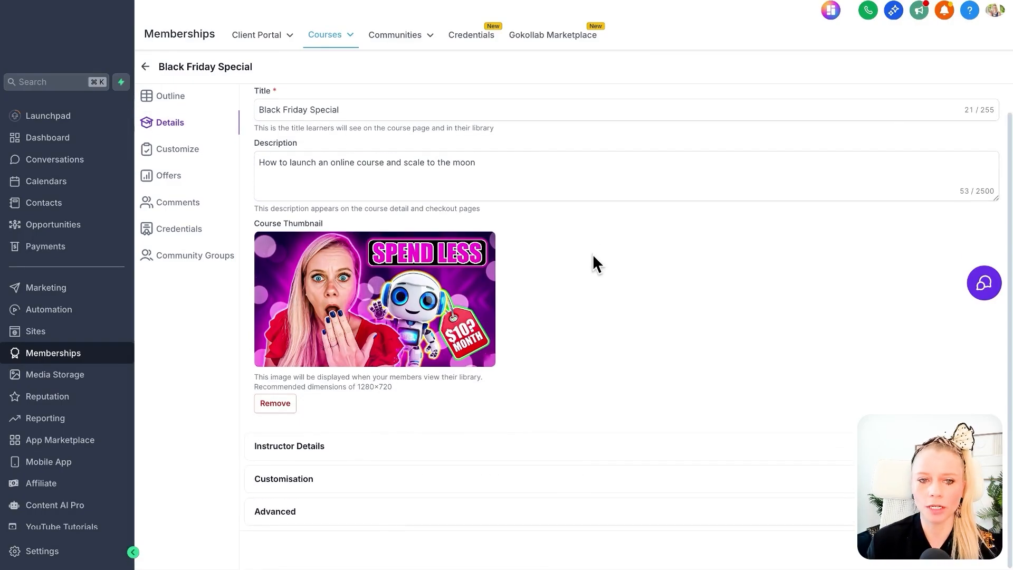
left_click(299, 446)
scroll(496, 392, "down", 5)
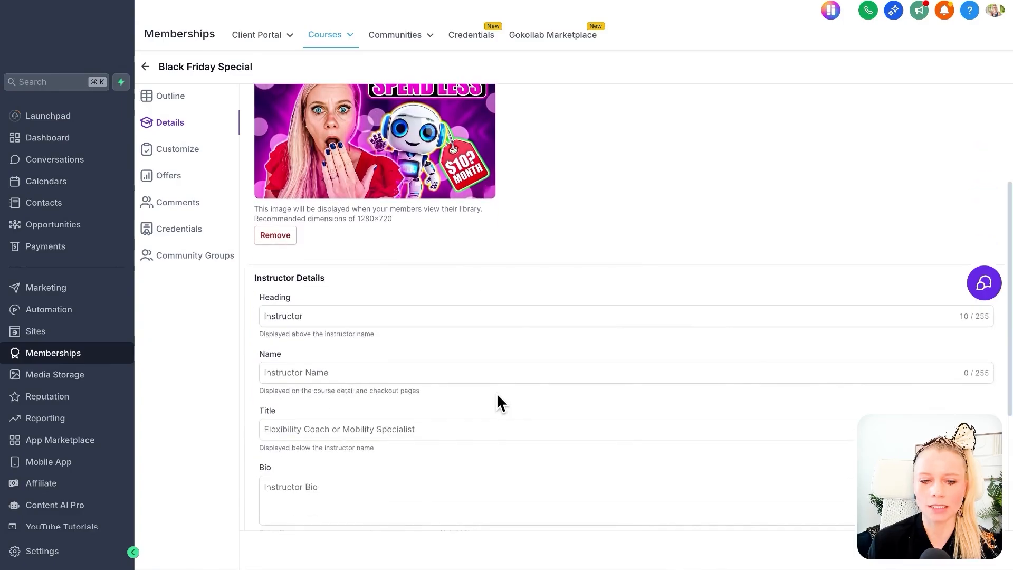
left_click(382, 281)
type("Tina Dalmas")
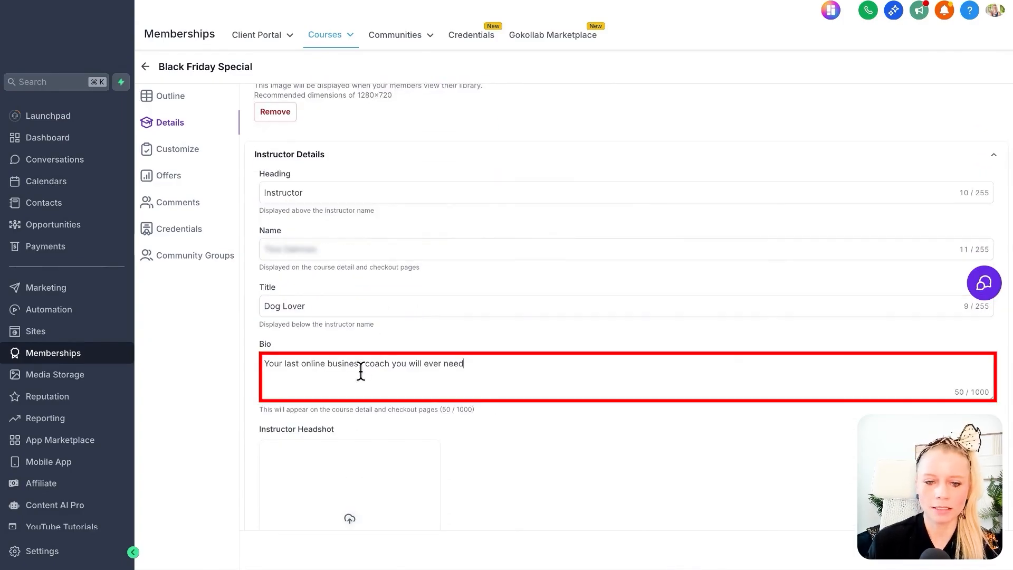
left_click(548, 373)
Expand Customisation to show the empty Logo Image and Favicon Image uploads.
scroll(579, 400, "down", 2)
scroll(579, 400, "down", 1)
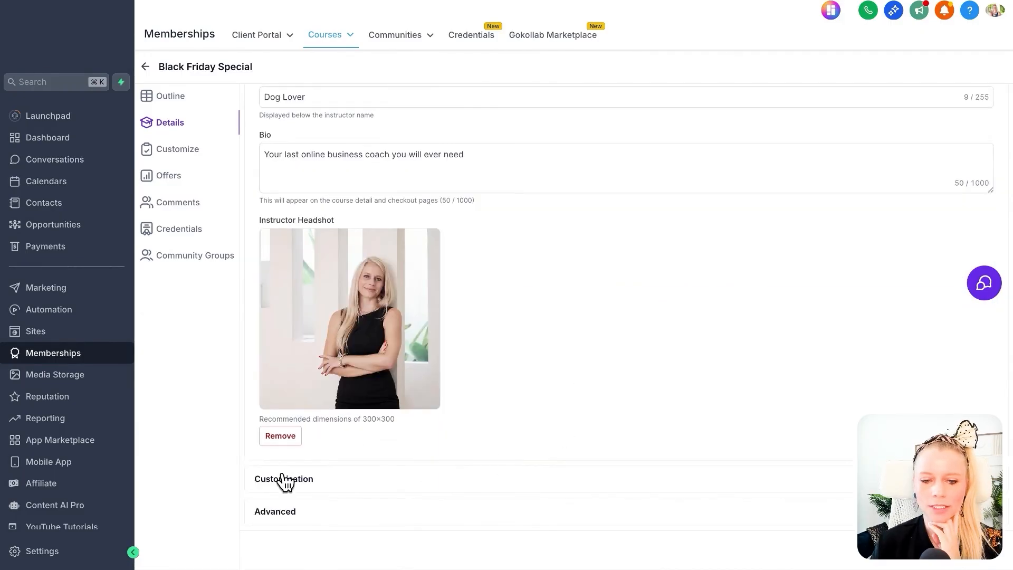
left_click(282, 481)
scroll(283, 482, "down", 5)
scroll(283, 482, "down", 2)
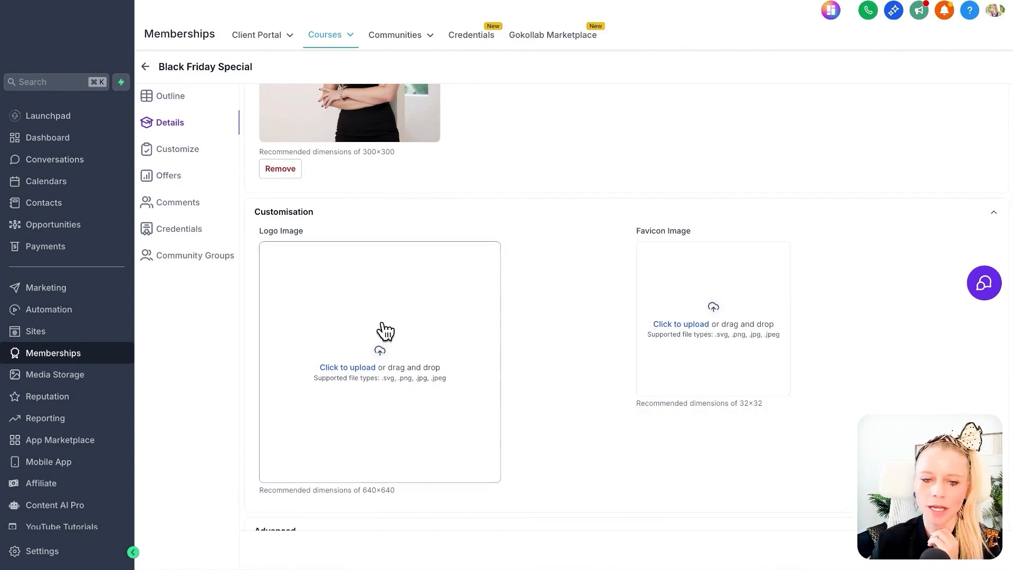
Review the Advanced Custom CSS and tracking code settings, then go to the course's Customize Theme page.
scroll(384, 343, "down", 1)
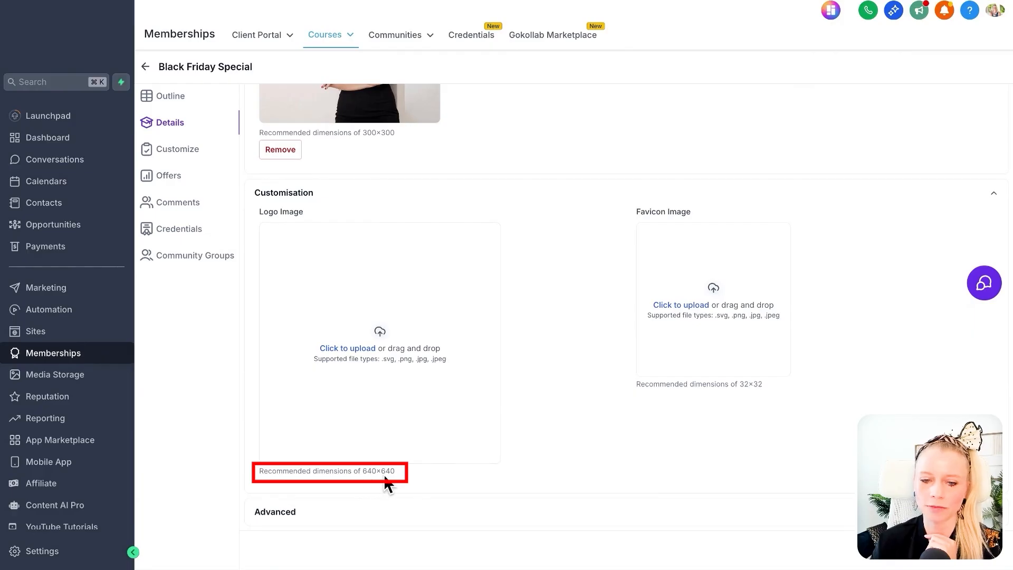
left_click(294, 513)
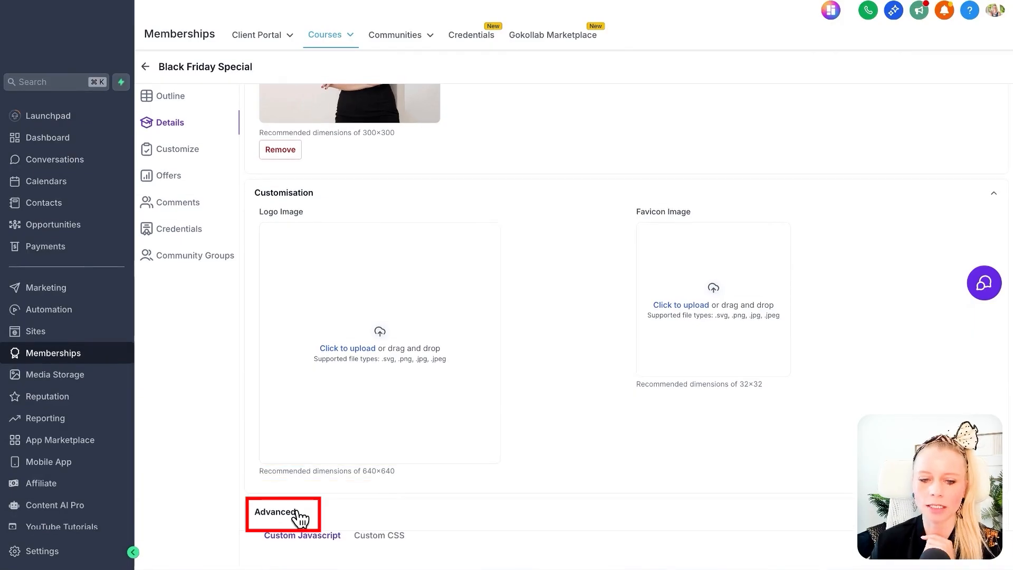
scroll(297, 508, "down", 4)
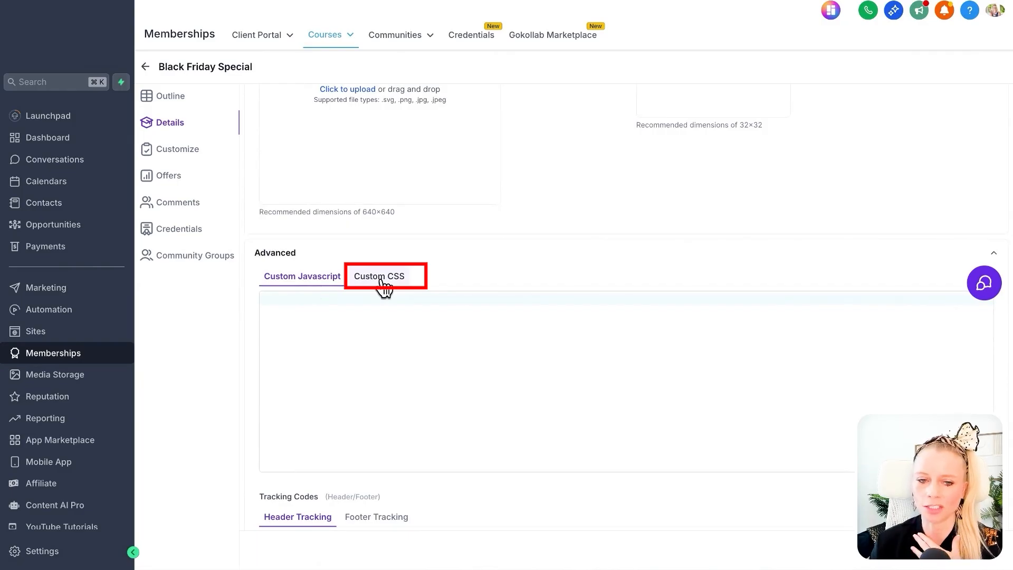
left_click(383, 288)
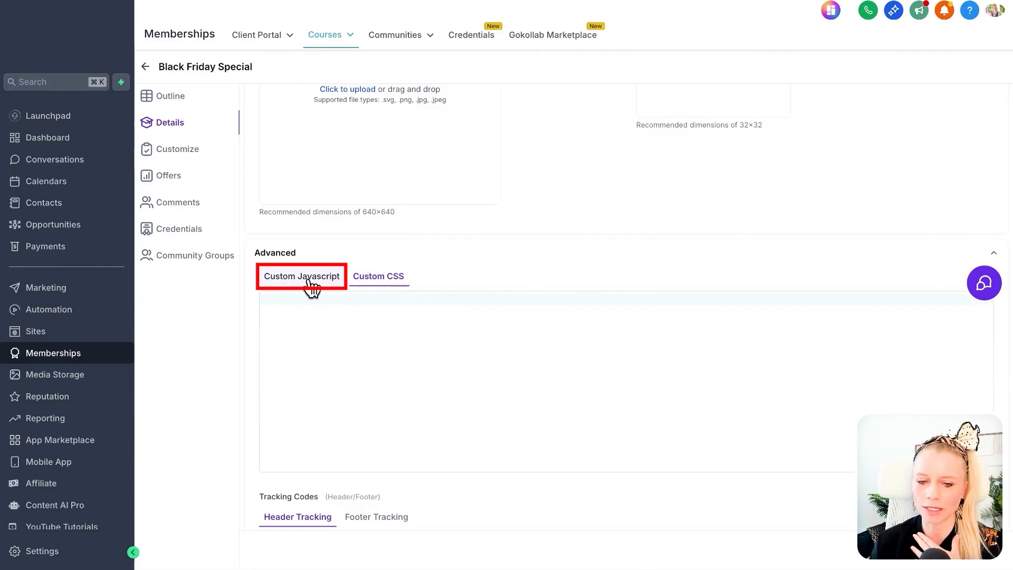
scroll(311, 287, "down", 4)
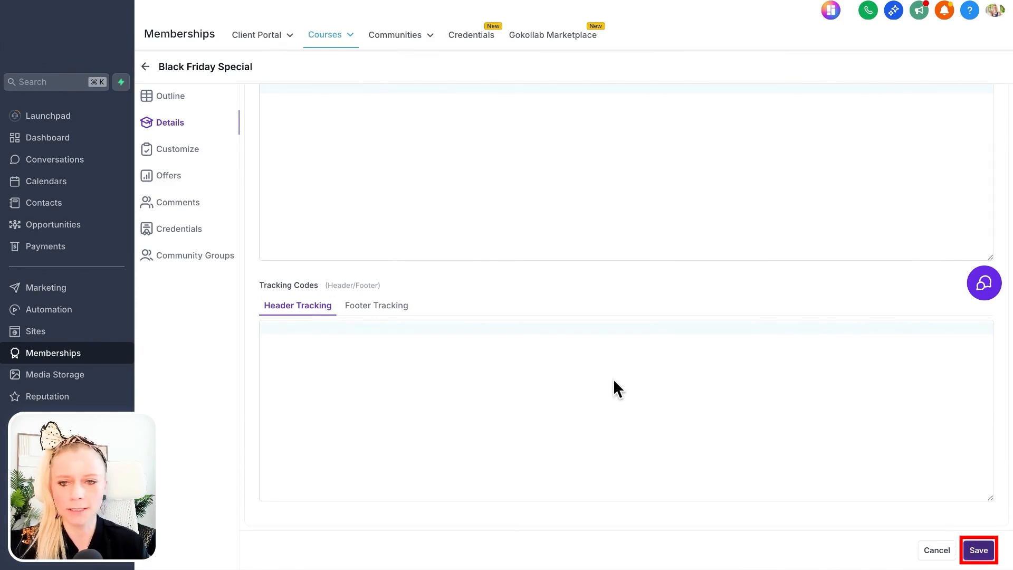
left_click(188, 152)
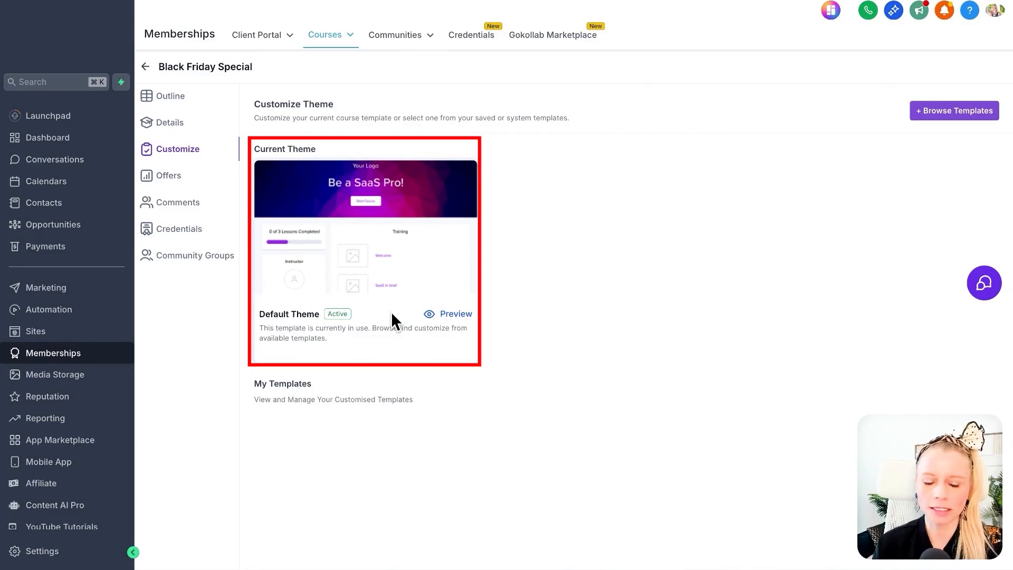
Look through the system course templates without applying one, then go to the course Offers.
left_click(964, 112)
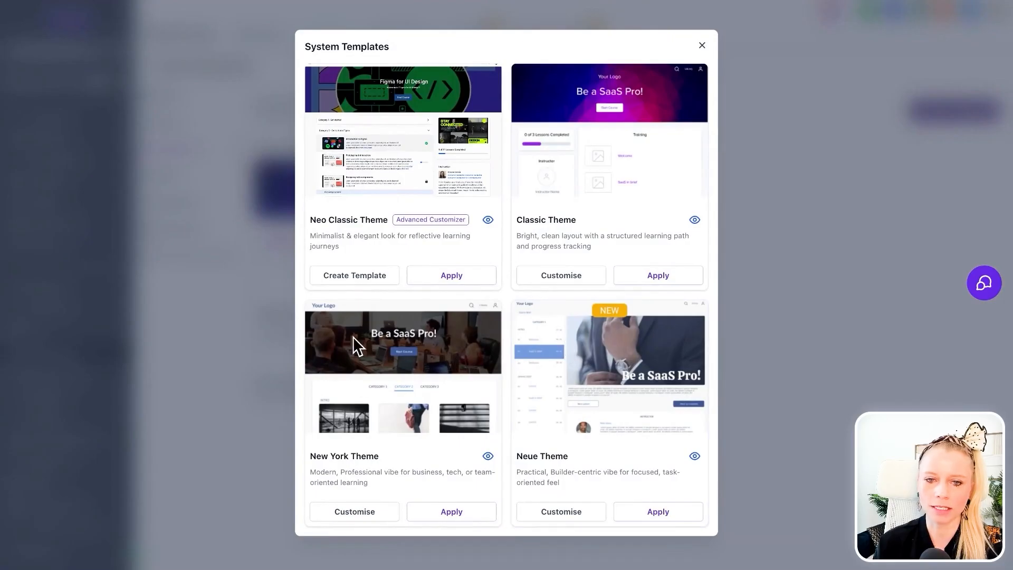
left_click(701, 46)
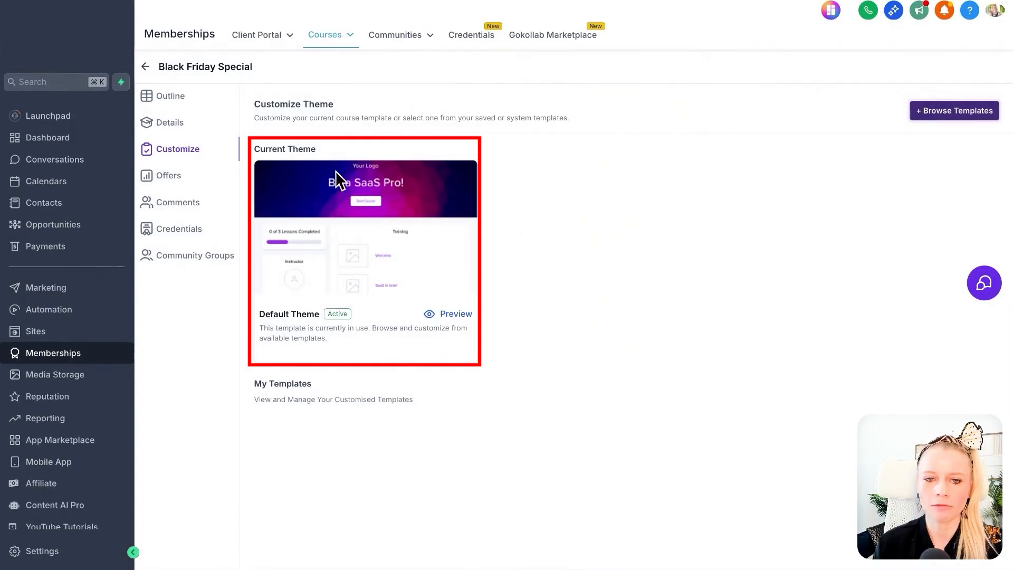
left_click(192, 182)
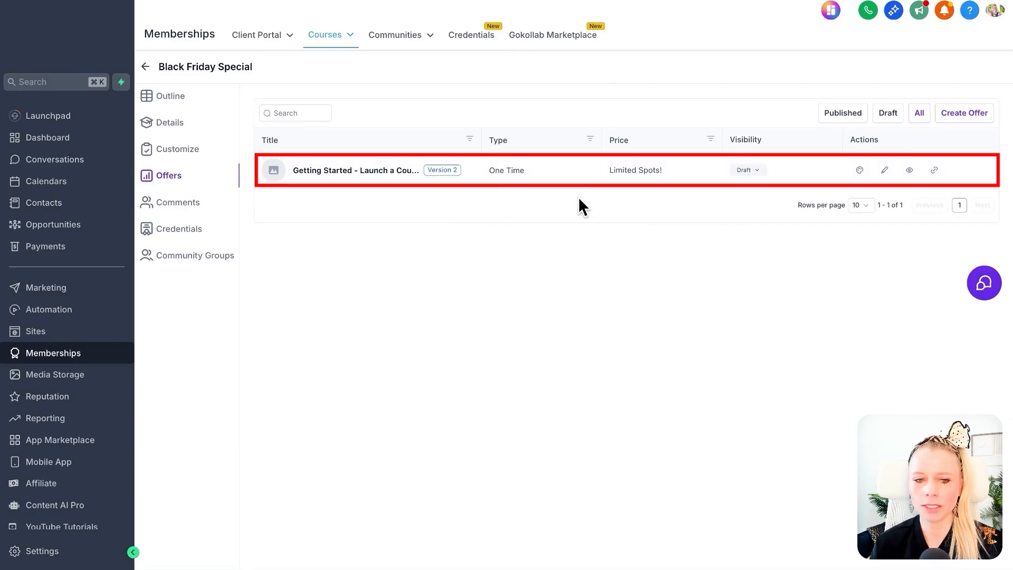
Publish the Black Friday WhatsApp Support offer and open its shareable checkout link.
left_click(755, 170)
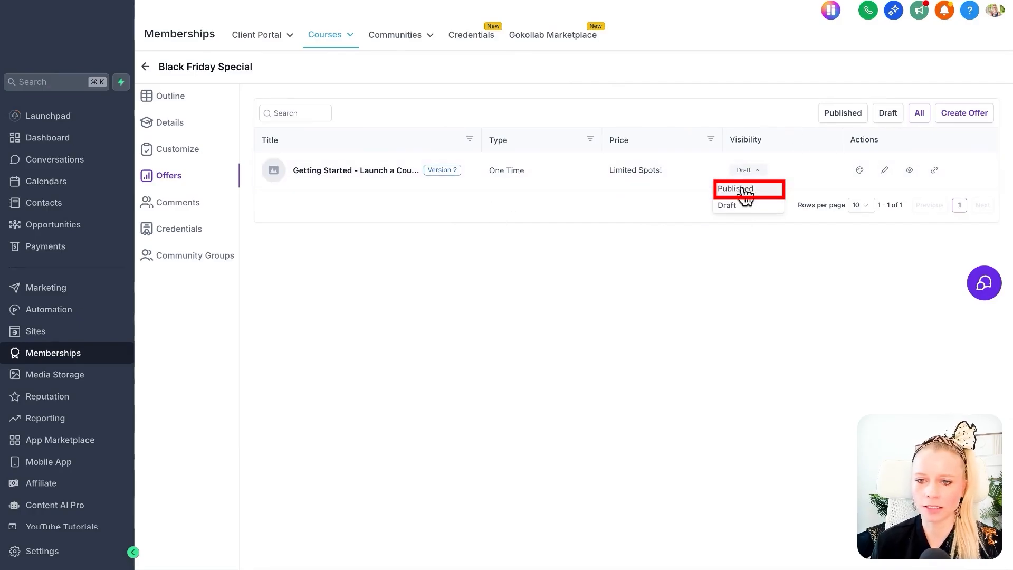
left_click(745, 190)
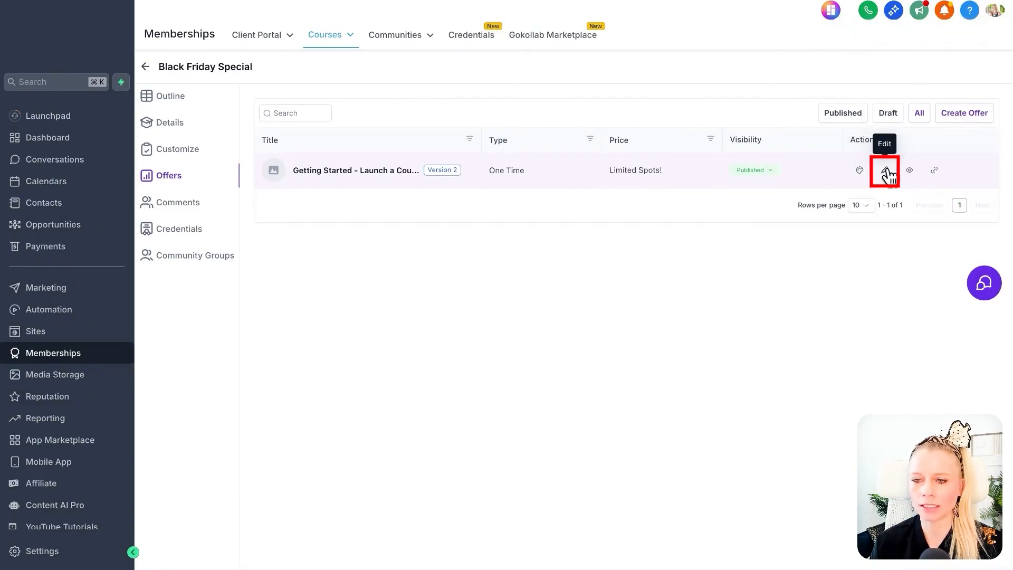
left_click(933, 171)
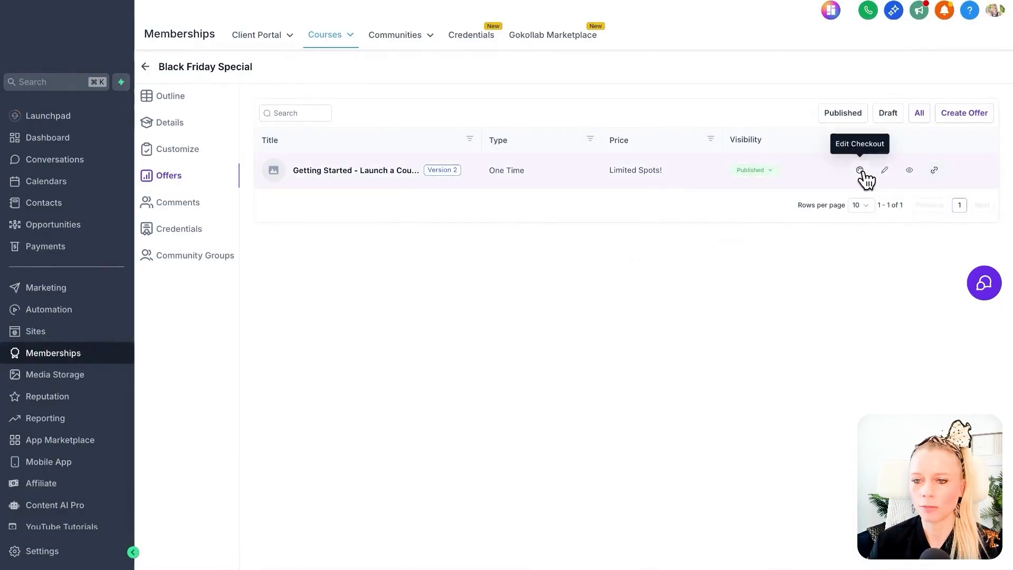
Run a test checkout up to the $97.00 payment step, then close the payment window.
left_click(861, 171)
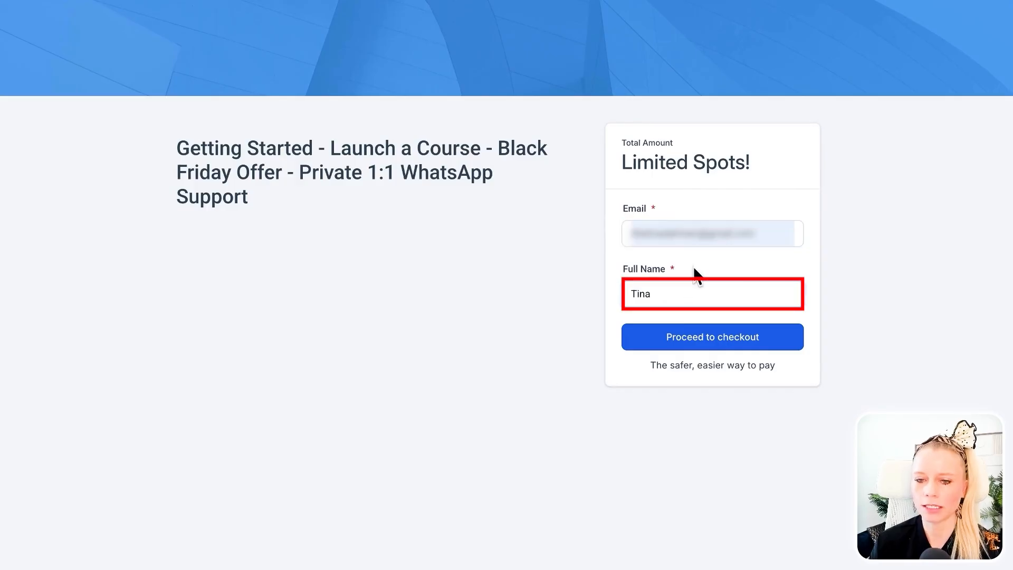
left_click(720, 341)
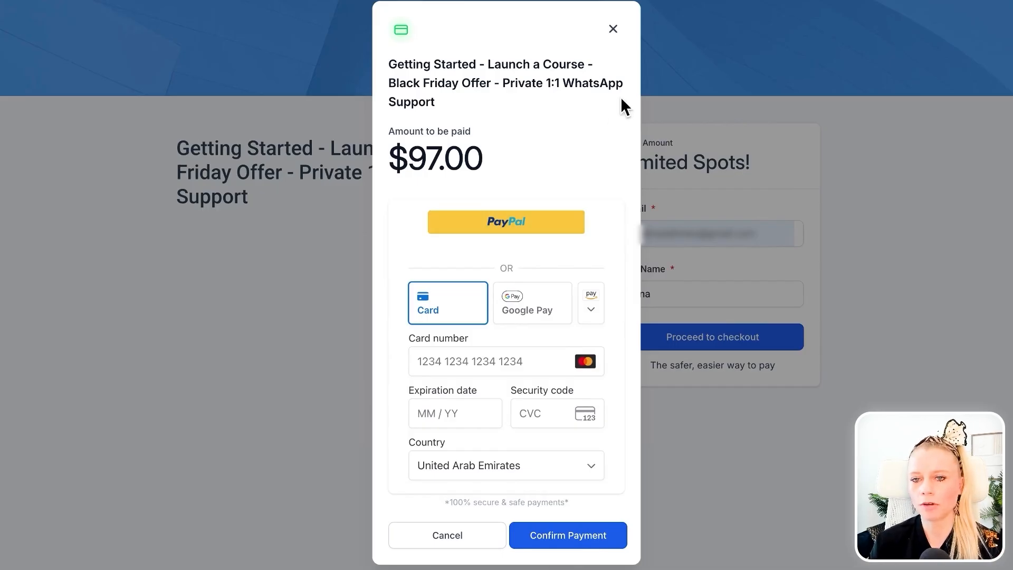
left_click(615, 36)
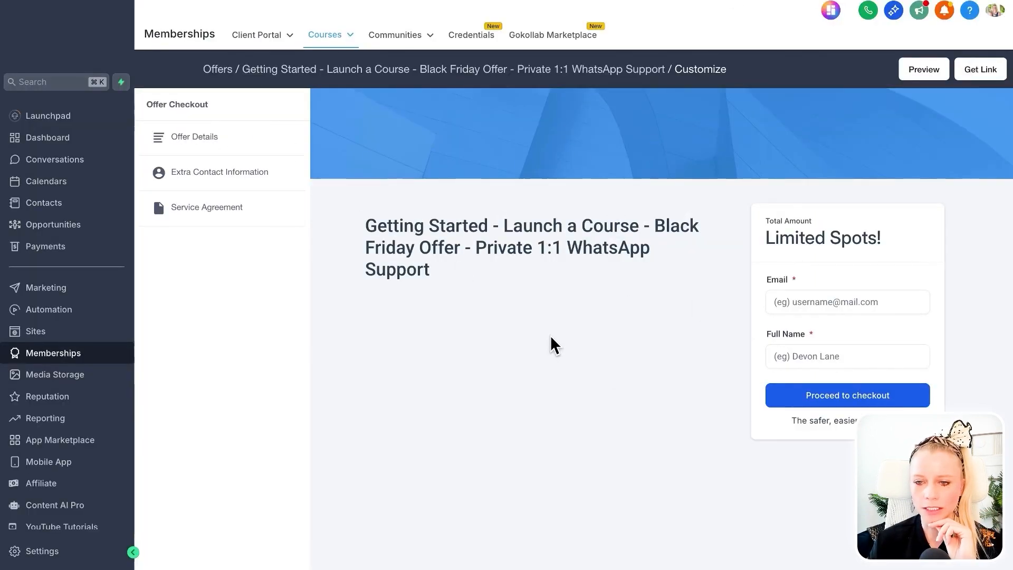
Inspect the offer title and banner settings on the checkout preview.
left_click(209, 135)
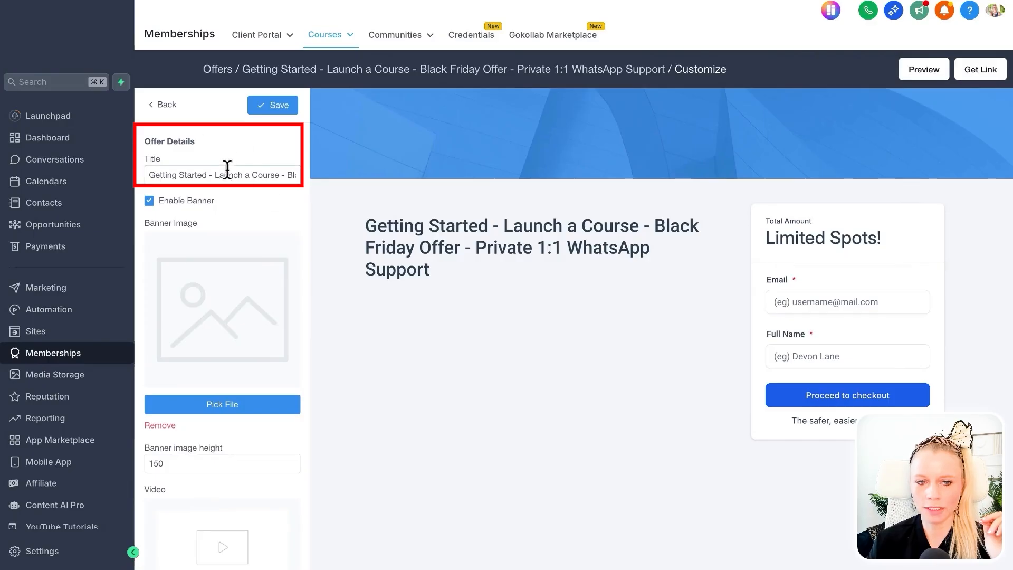
triple_click(361, 220)
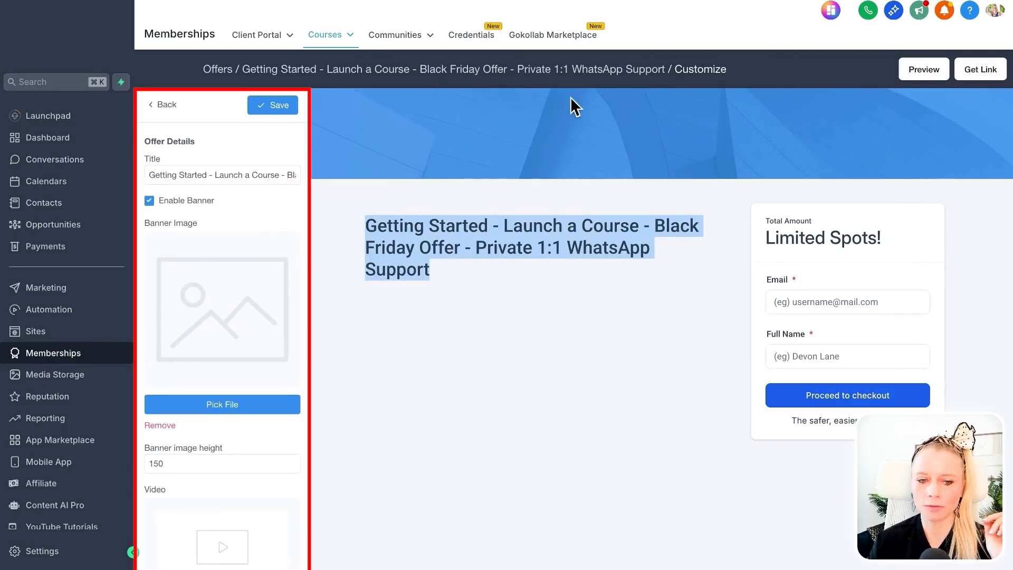
scroll(238, 391, "down", 8)
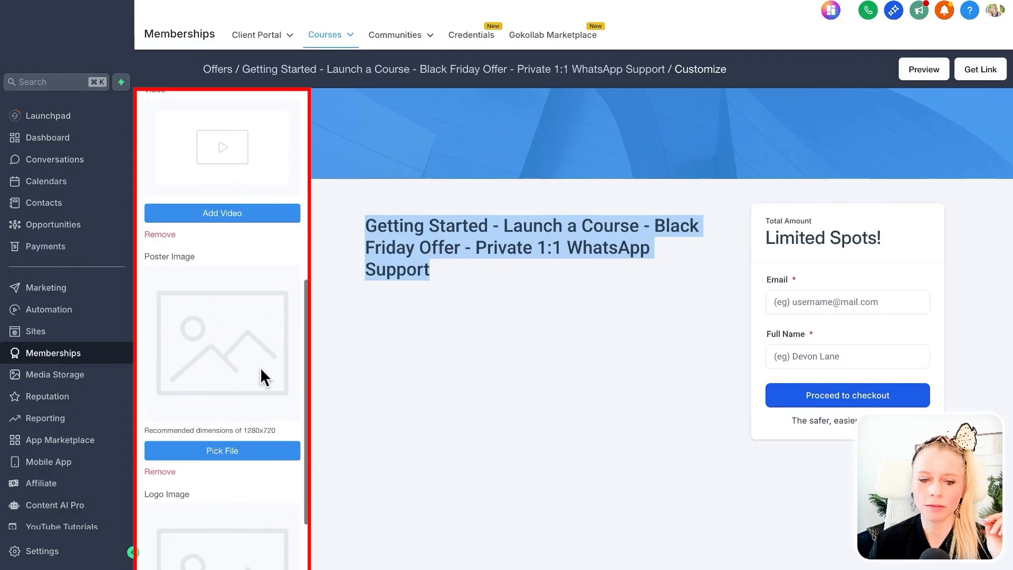
scroll(261, 367, "down", 5)
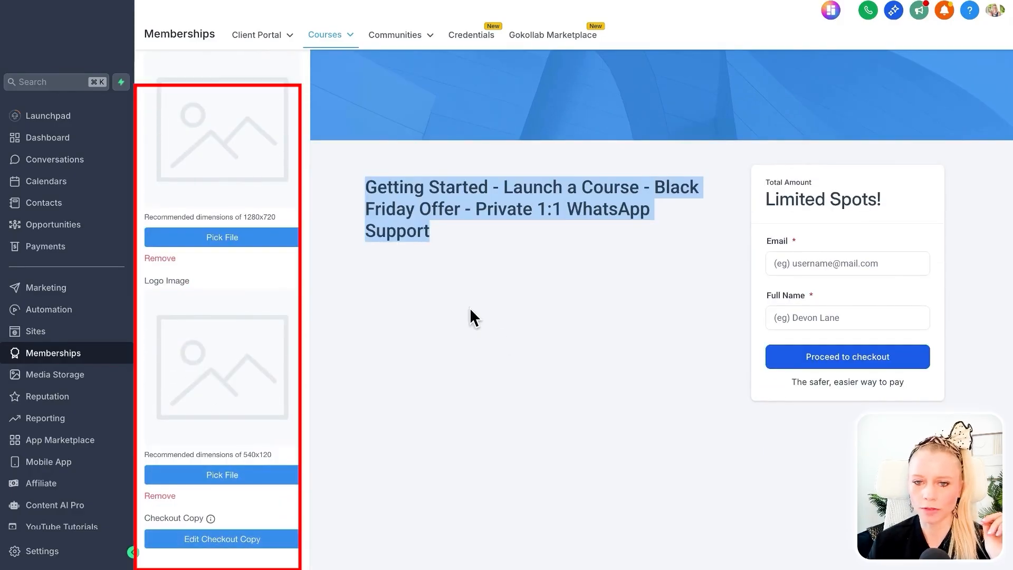
scroll(228, 369, "up", 12)
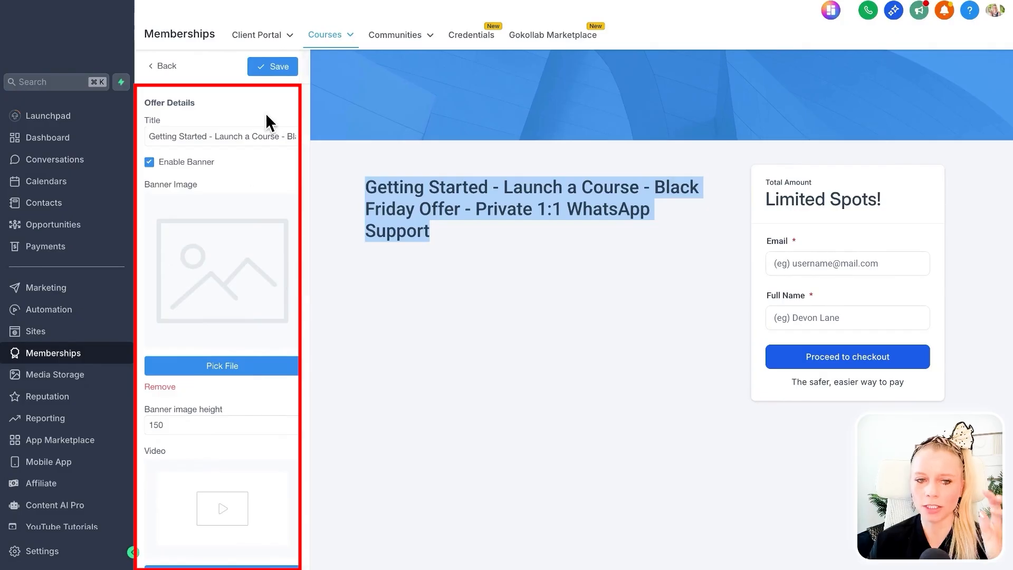
left_click(165, 66)
Require buyers to give a phone number and save the setting.
left_click(228, 199)
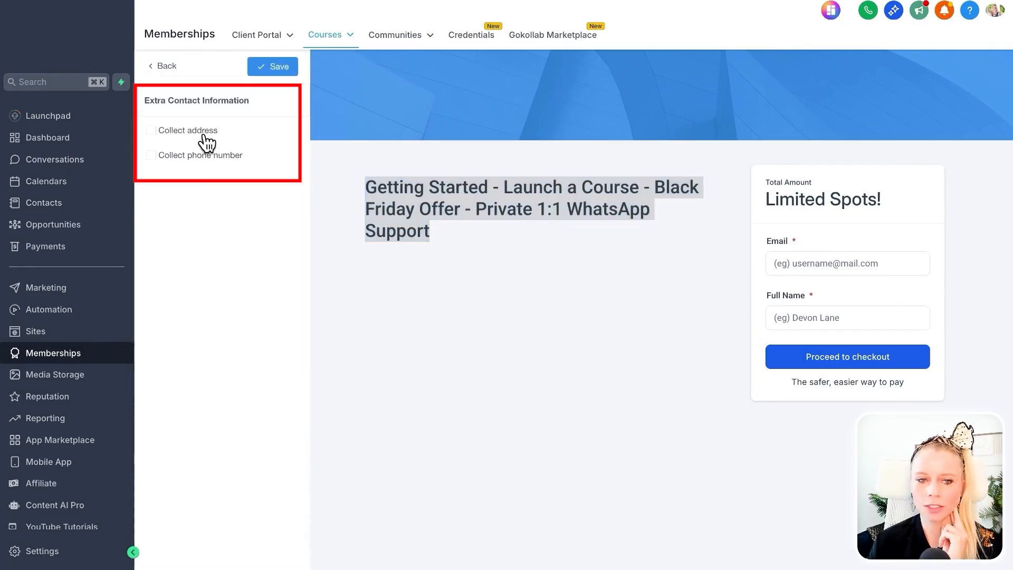
left_click(211, 157)
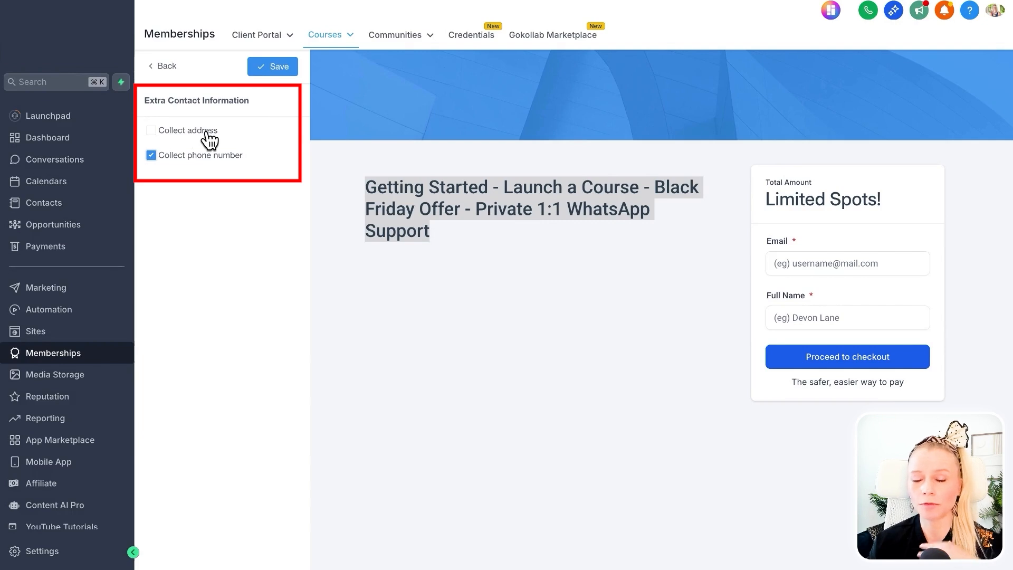
left_click(277, 66)
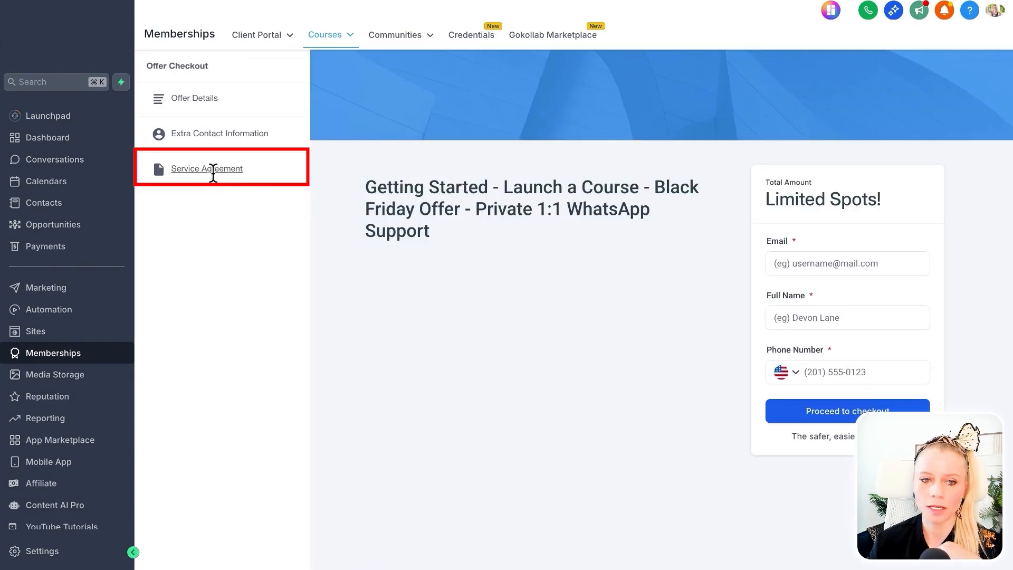
Make the service agreement checkbox Required, save it, and return to the course offers list.
left_click(213, 168)
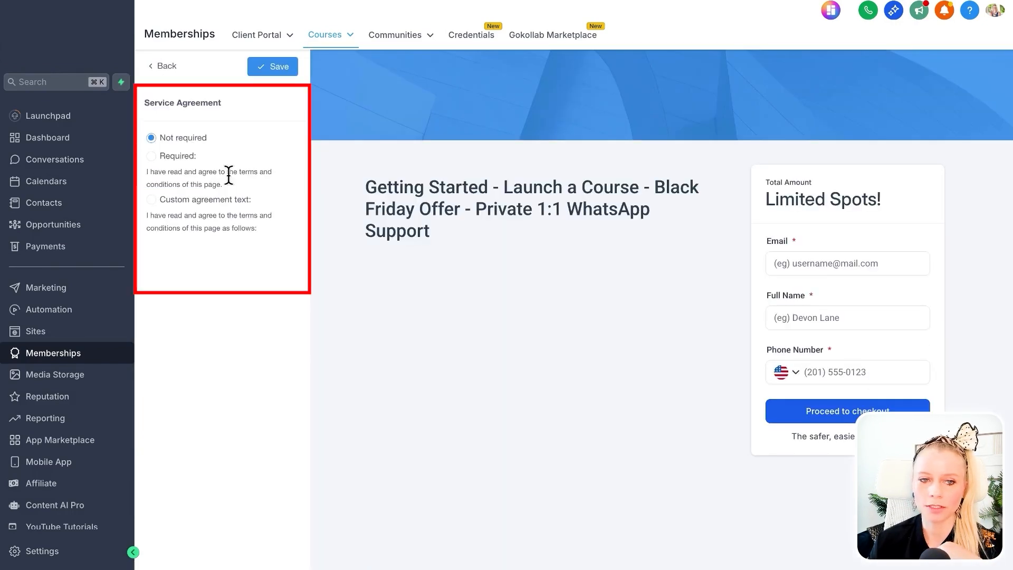
left_click(151, 156)
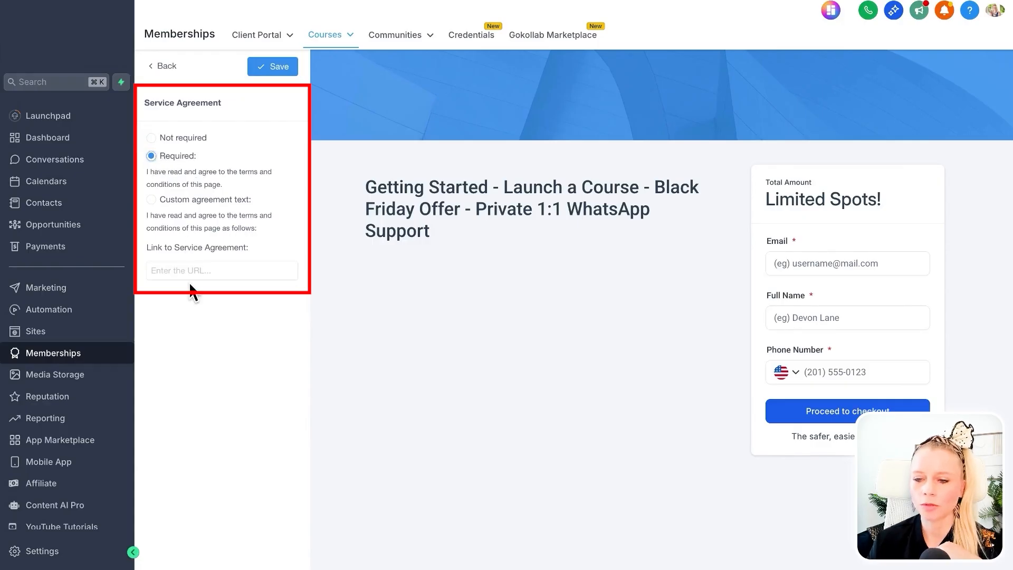
left_click(239, 269)
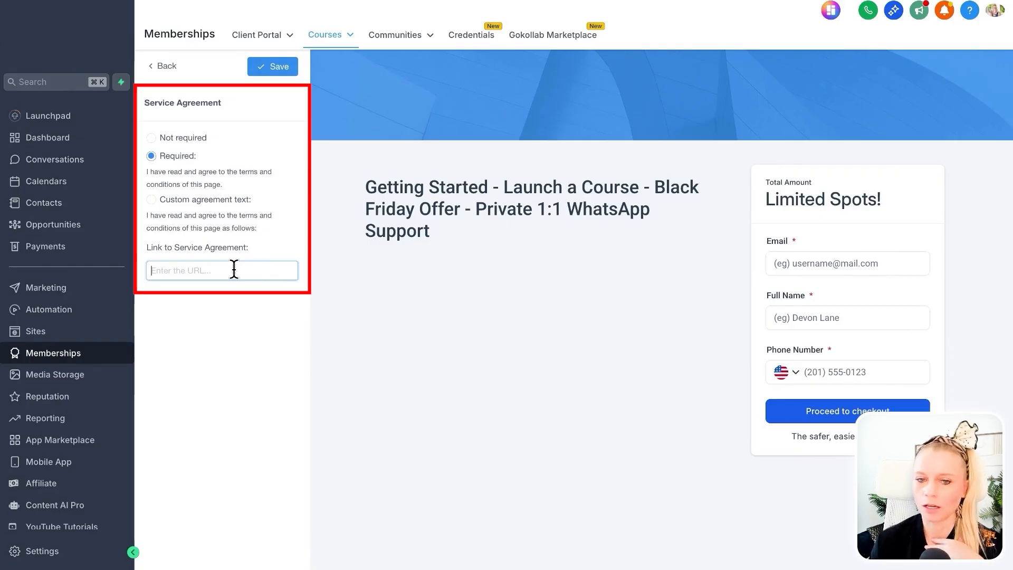
left_click(234, 270)
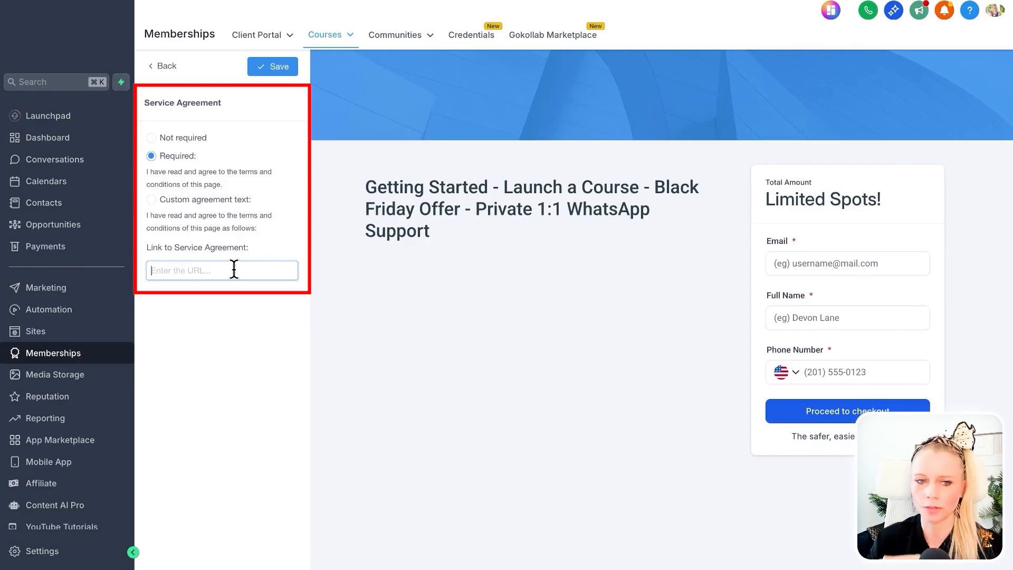
left_click(280, 68)
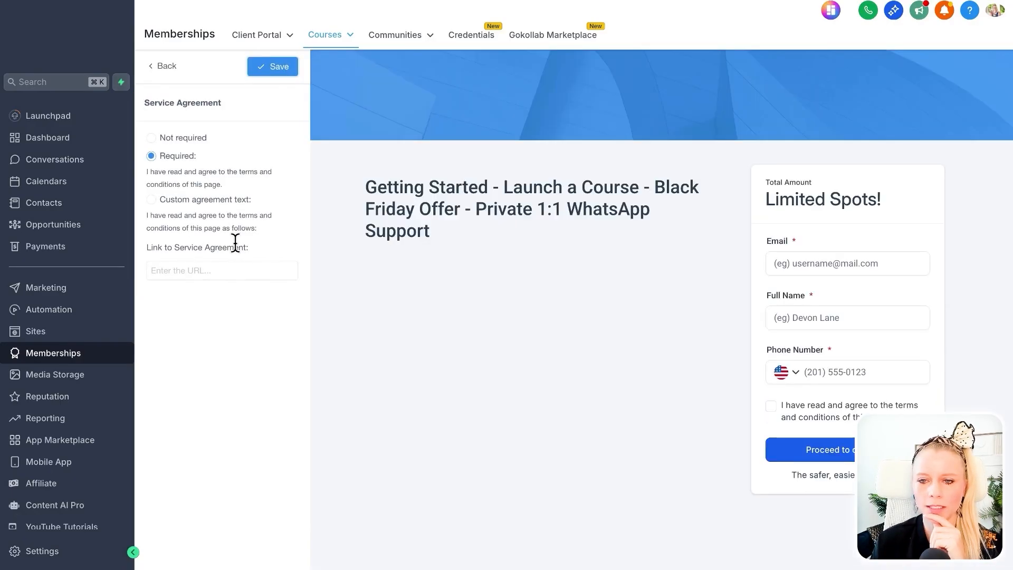
left_click(165, 66)
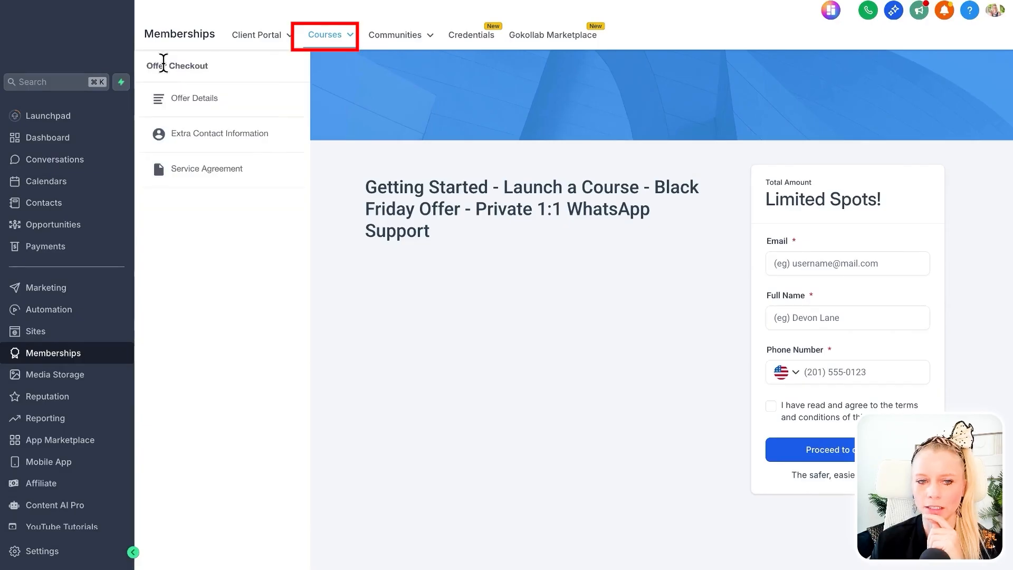
left_click(325, 35)
left_click(327, 99)
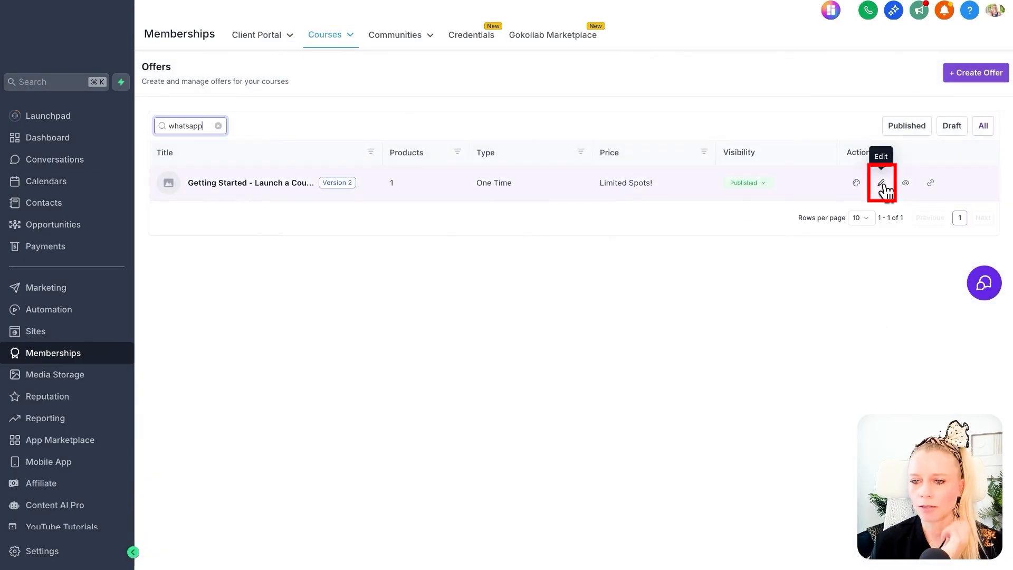
left_click(882, 185)
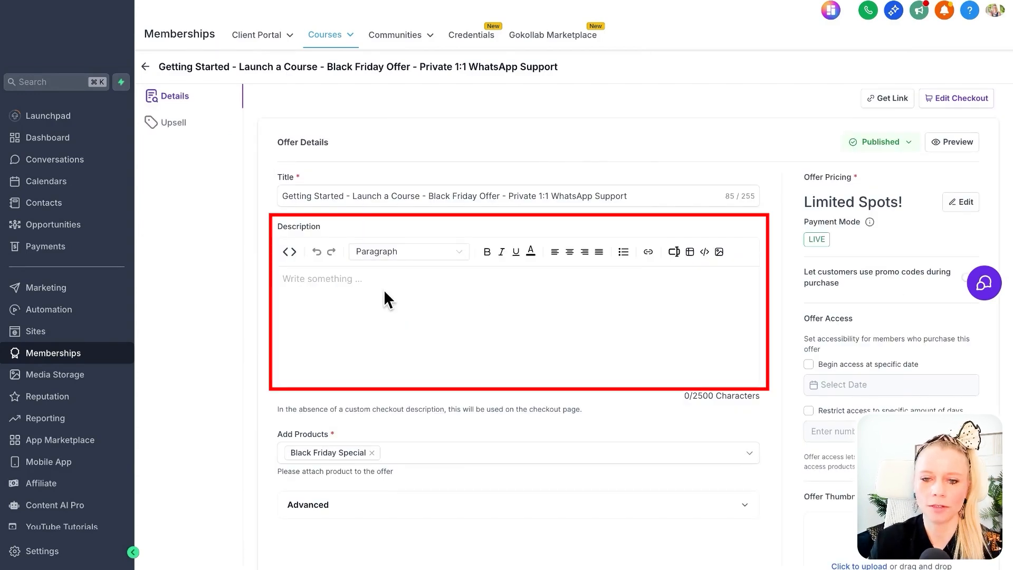
type("Only 10 slots available!")
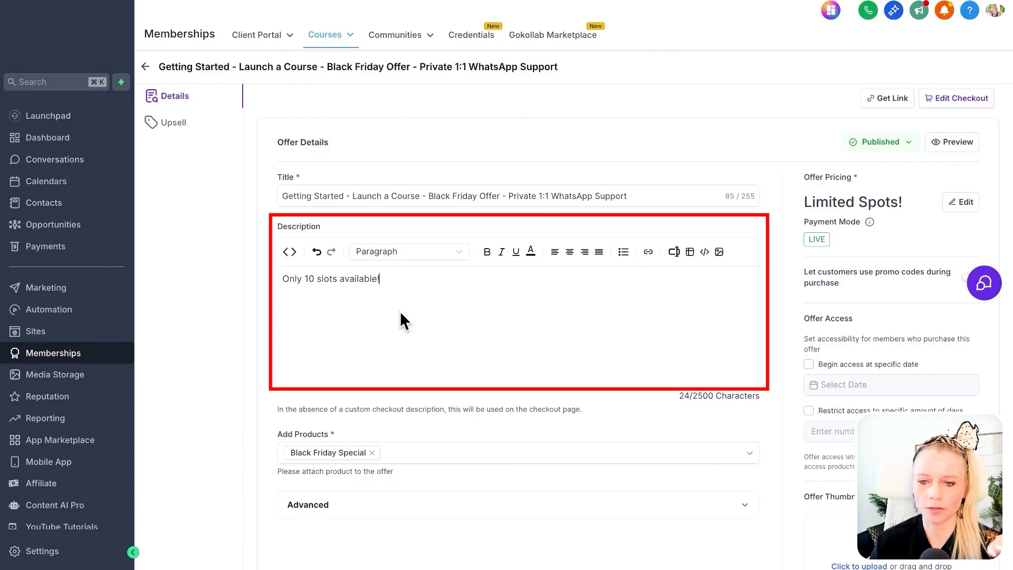
scroll(473, 363, "down", 2)
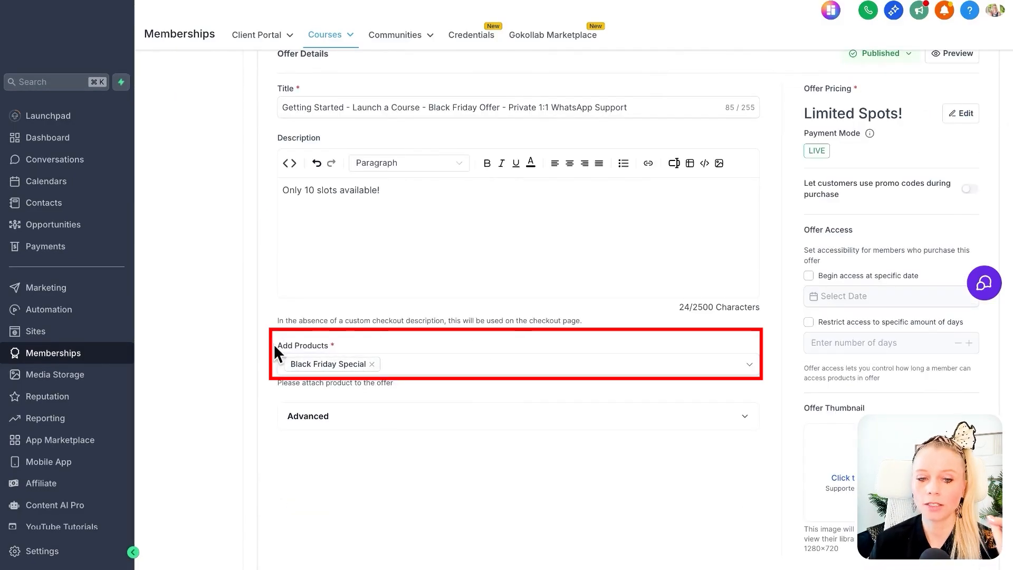
left_click_drag(273, 344, 328, 345)
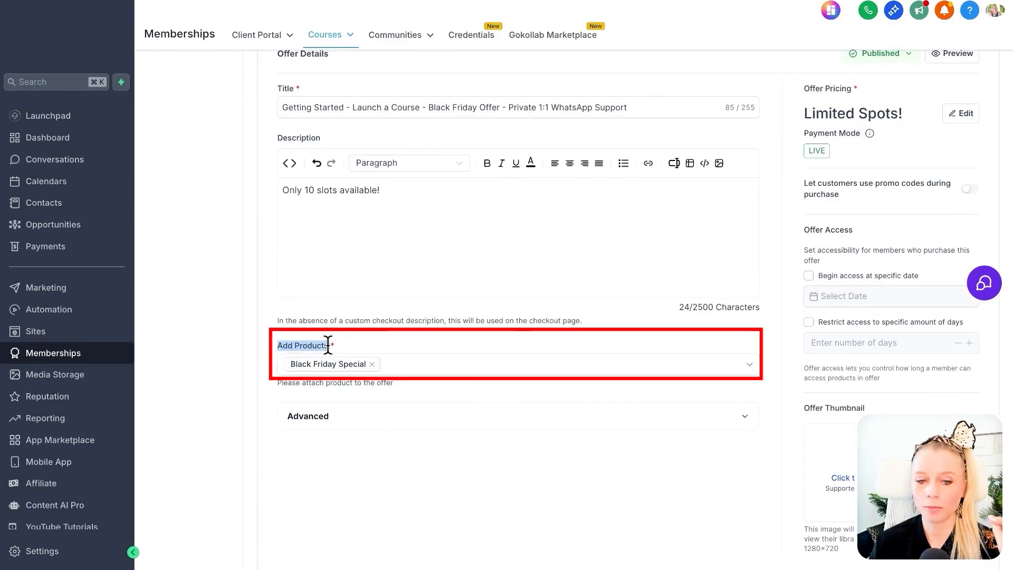
left_click(454, 370)
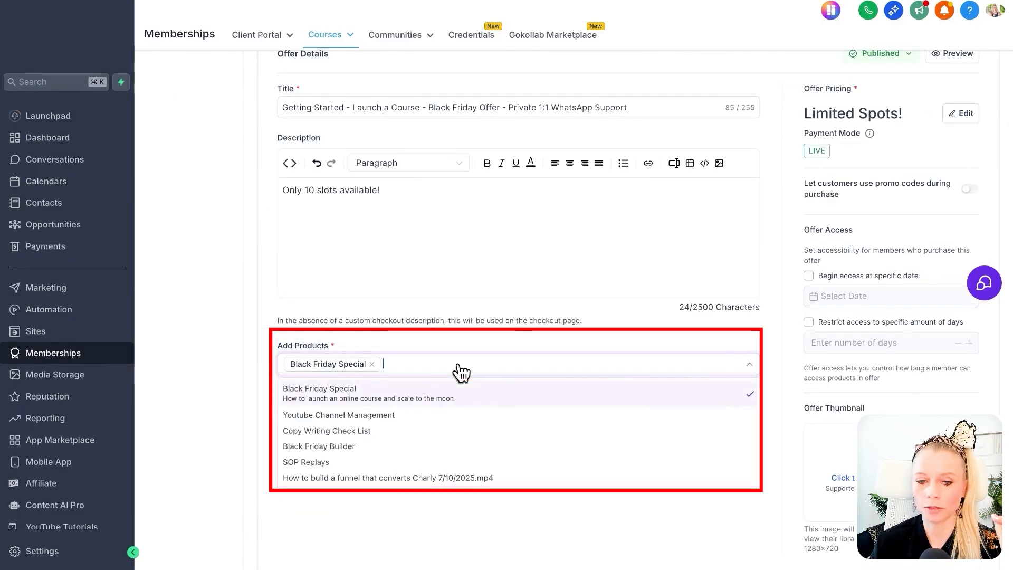
left_click(459, 334)
scroll(519, 391, "down", 1)
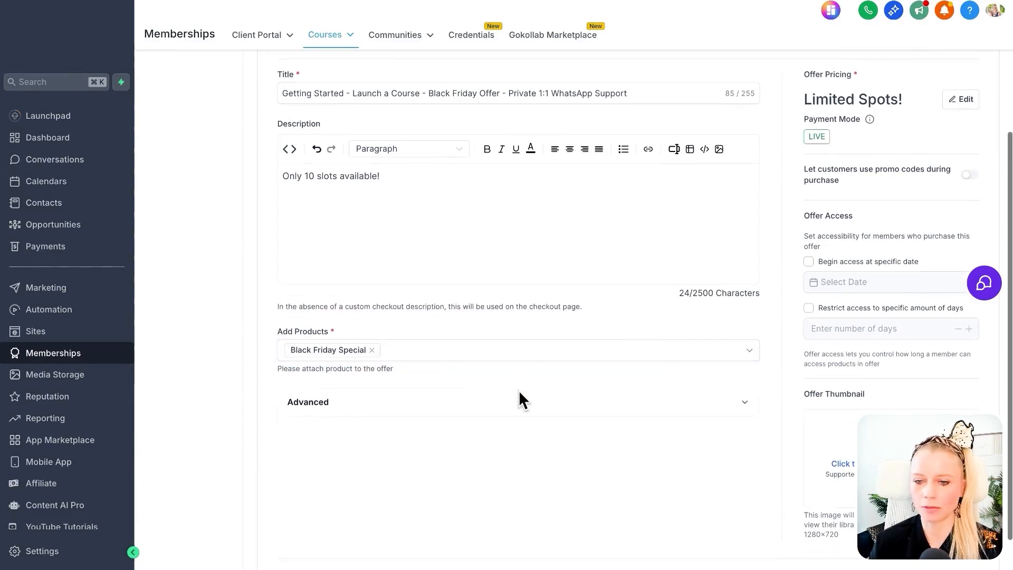
left_click(538, 377)
scroll(536, 445, "down", 3)
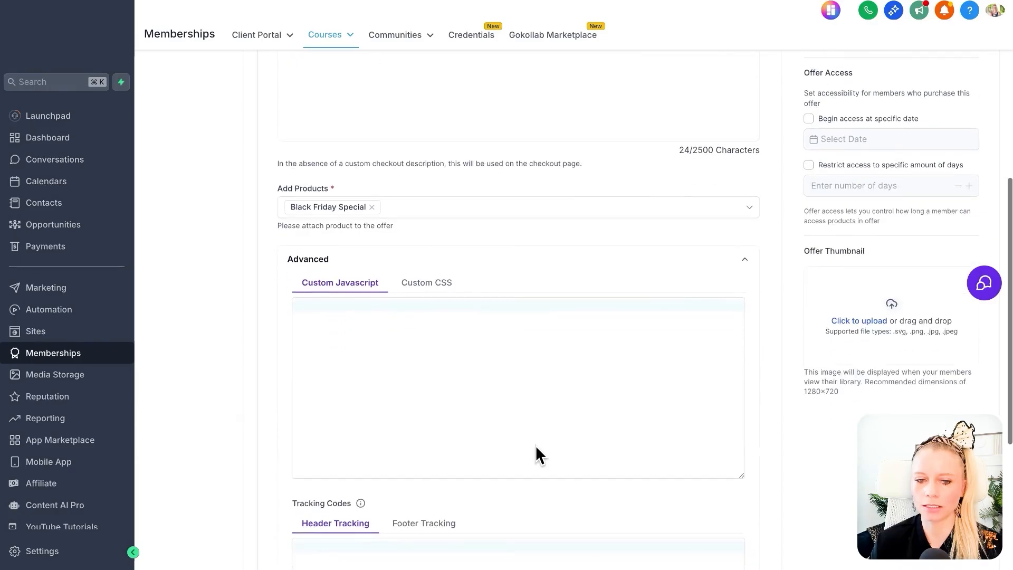
scroll(480, 359, "down", 2)
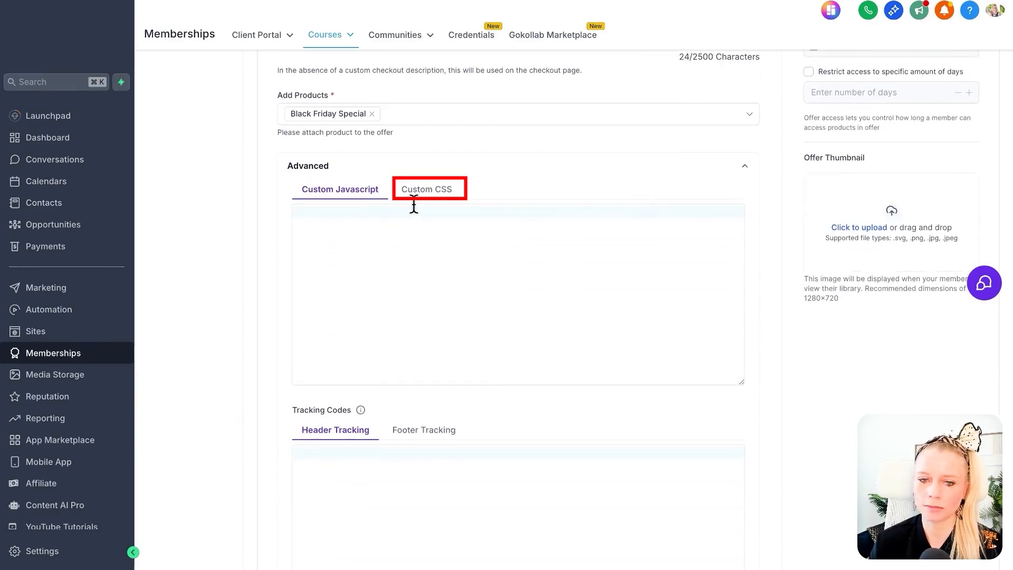
scroll(324, 350, "down", 1)
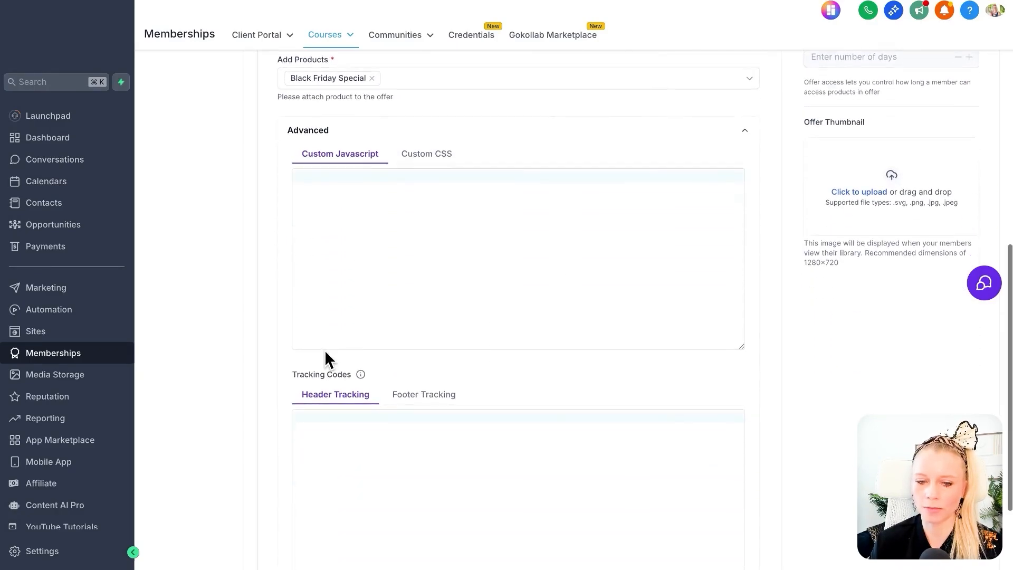
scroll(343, 428, "down", 3)
scroll(346, 426, "up", 10)
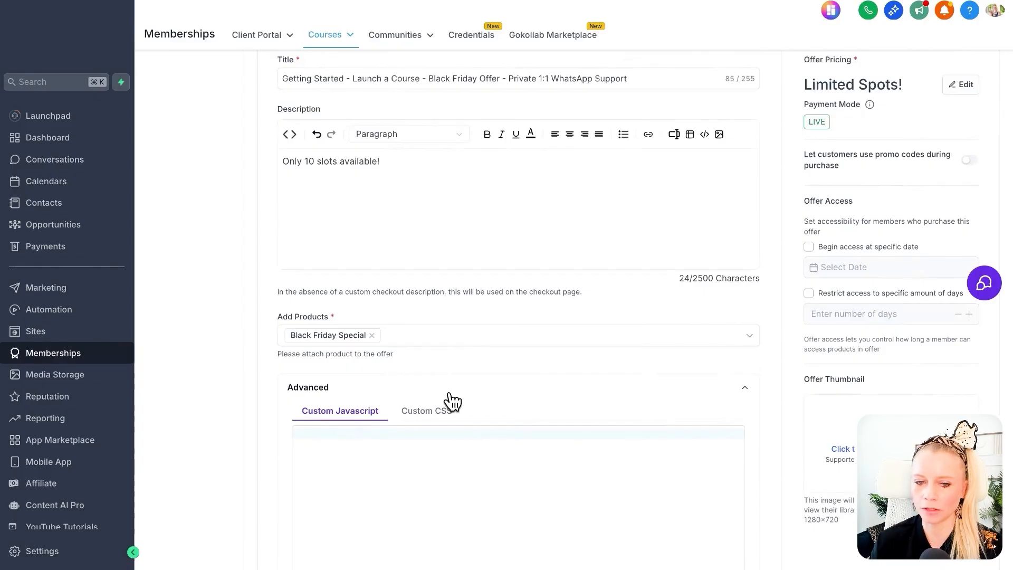
left_click(745, 387)
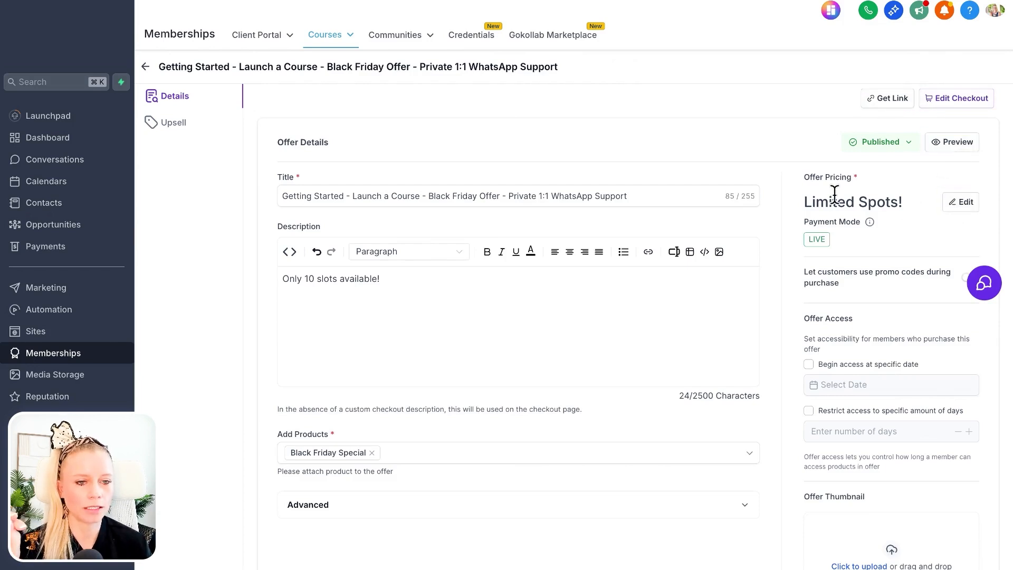
Allow customers to use promo codes on the Limited Spots! offer.
triple_click(854, 202)
left_click(846, 234)
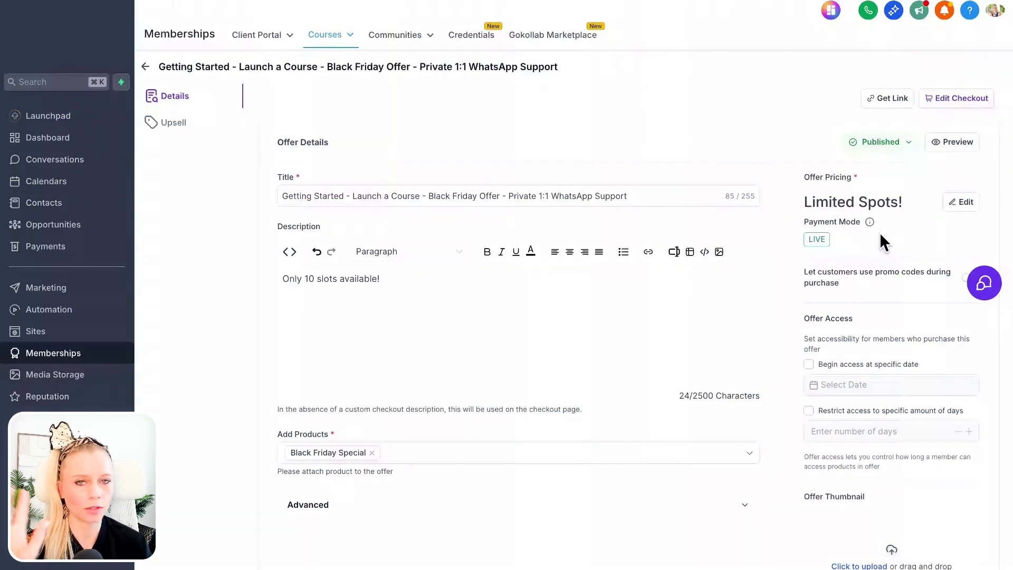
scroll(884, 262, "down", 2)
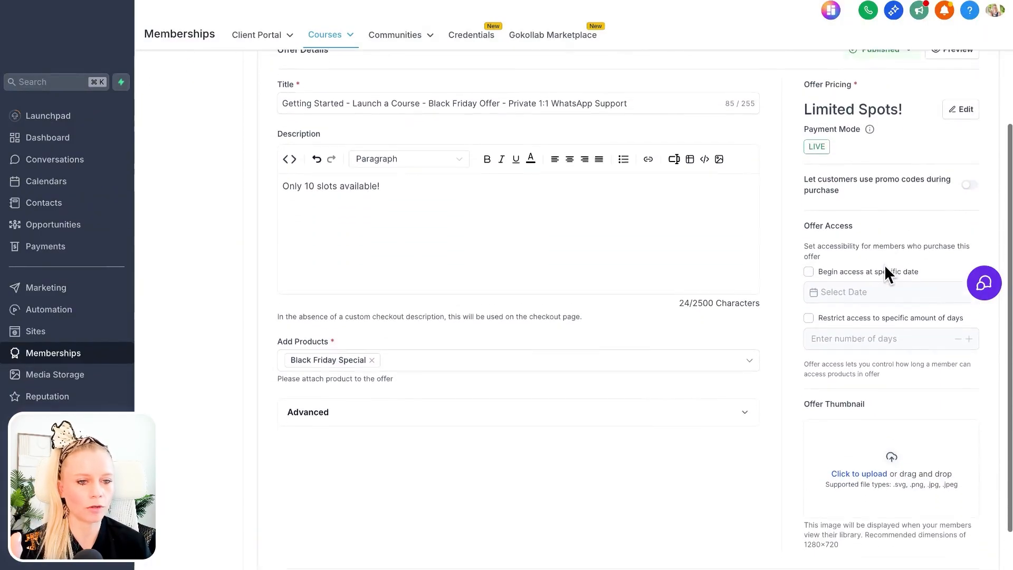
left_click(974, 177)
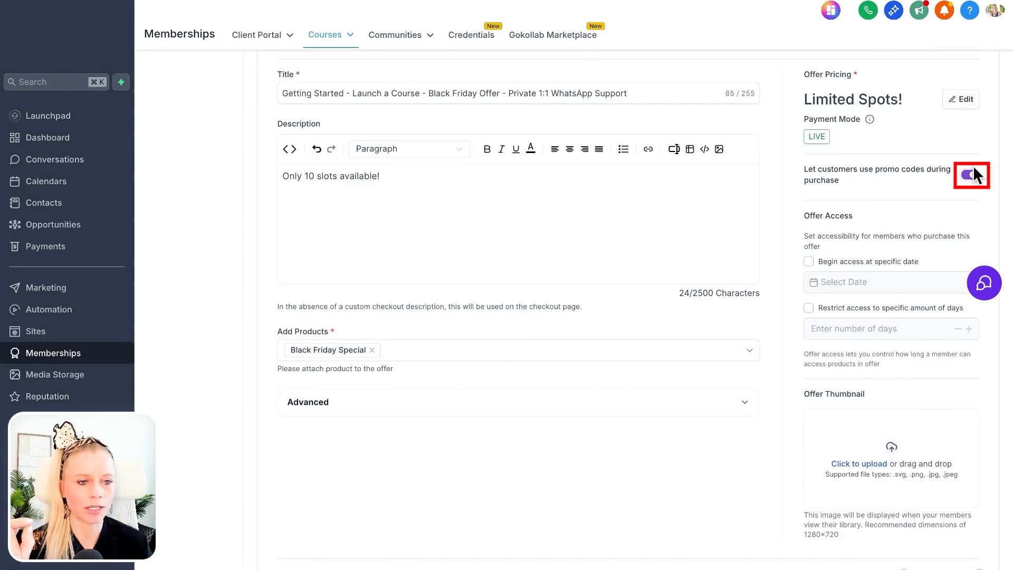
scroll(950, 184, "down", 1)
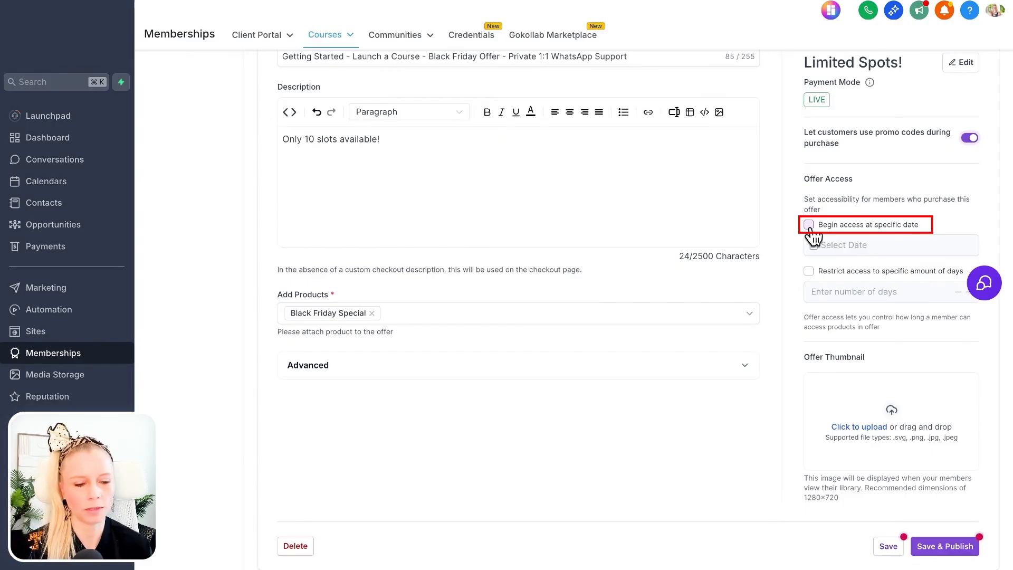
Begin access on 07/11/2025, restrict access to 42 days, and save the offer.
left_click(809, 226)
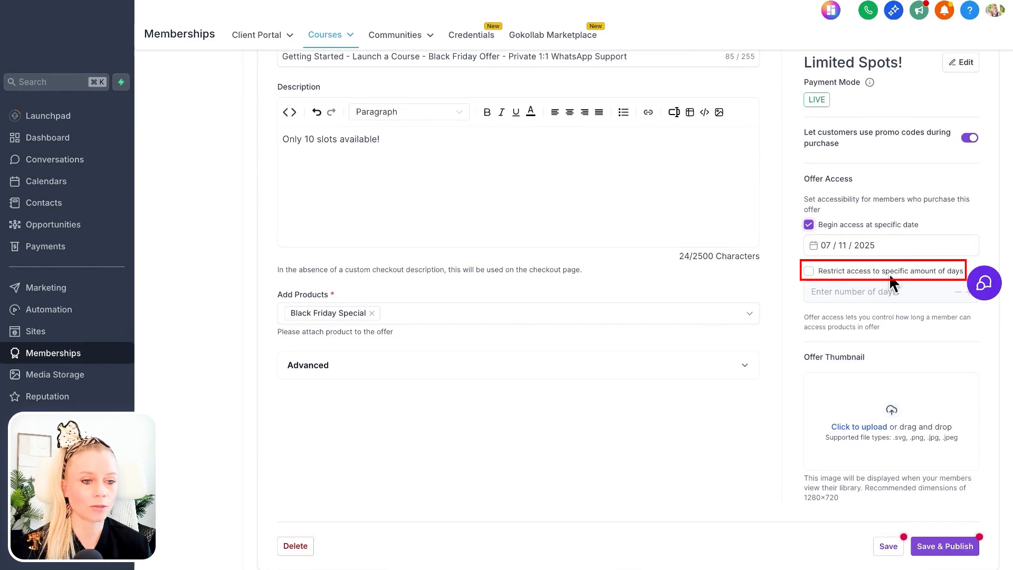
left_click(808, 272)
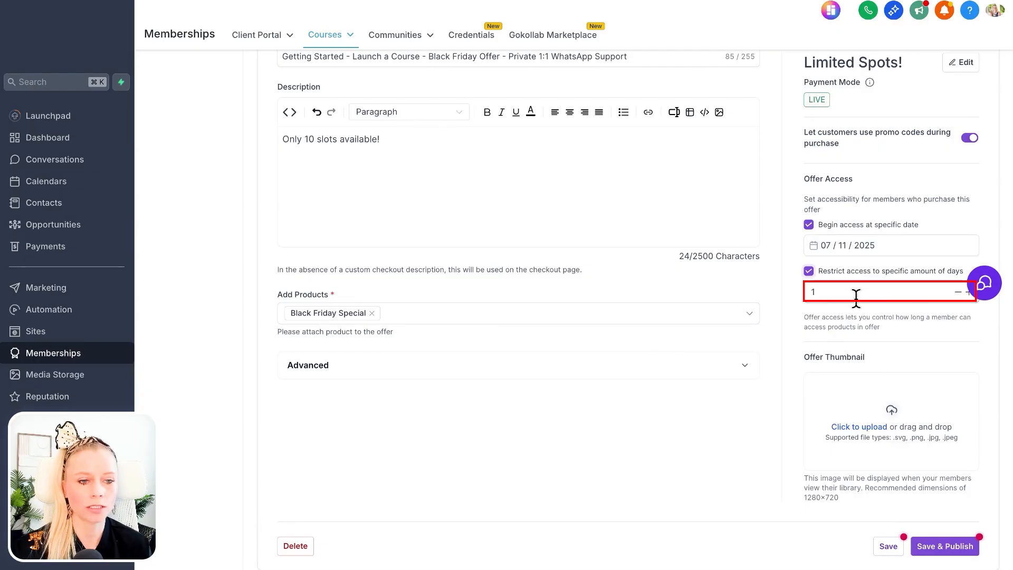
left_click_drag(855, 292, 778, 293)
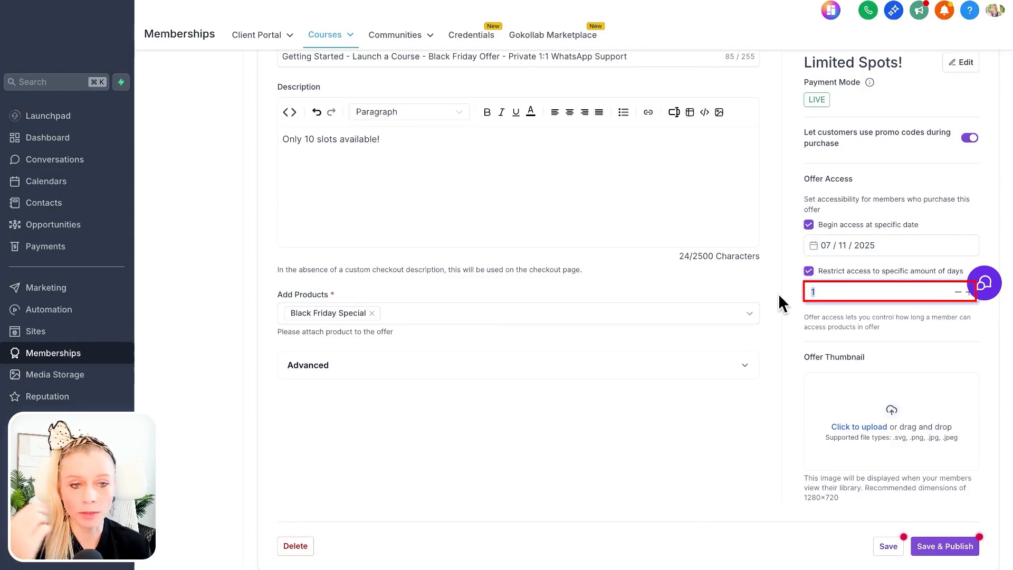
type("42")
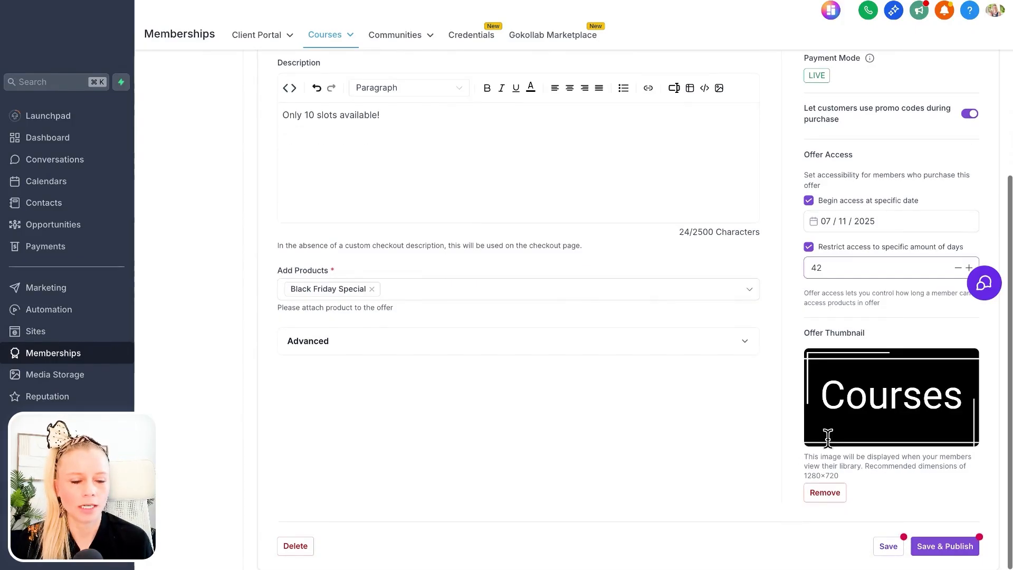
left_click(889, 546)
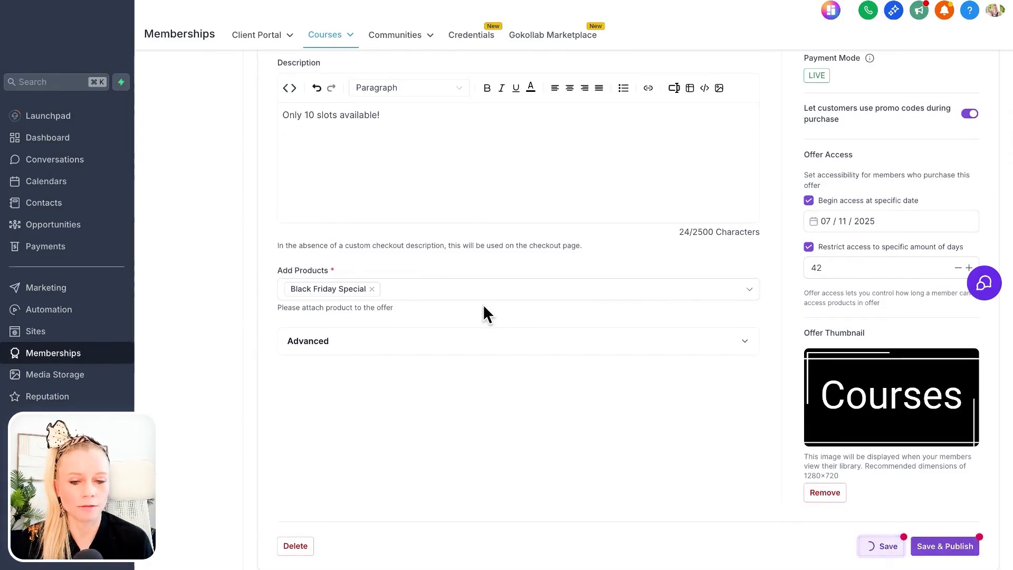
left_click(175, 125)
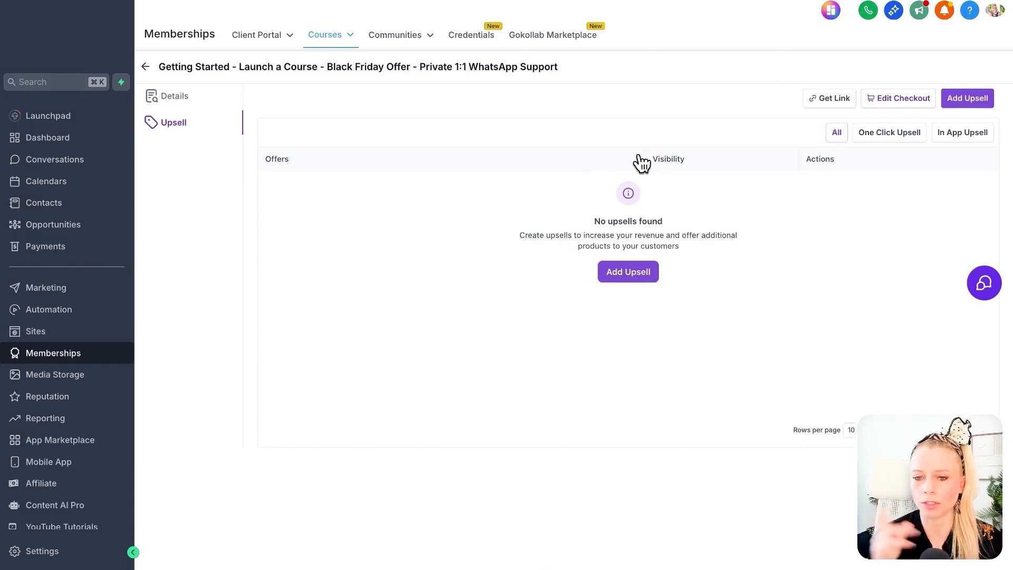
Add a One Click Upsell to the Black Friday offer using Youtube Management as the offer, and save it.
left_click(628, 272)
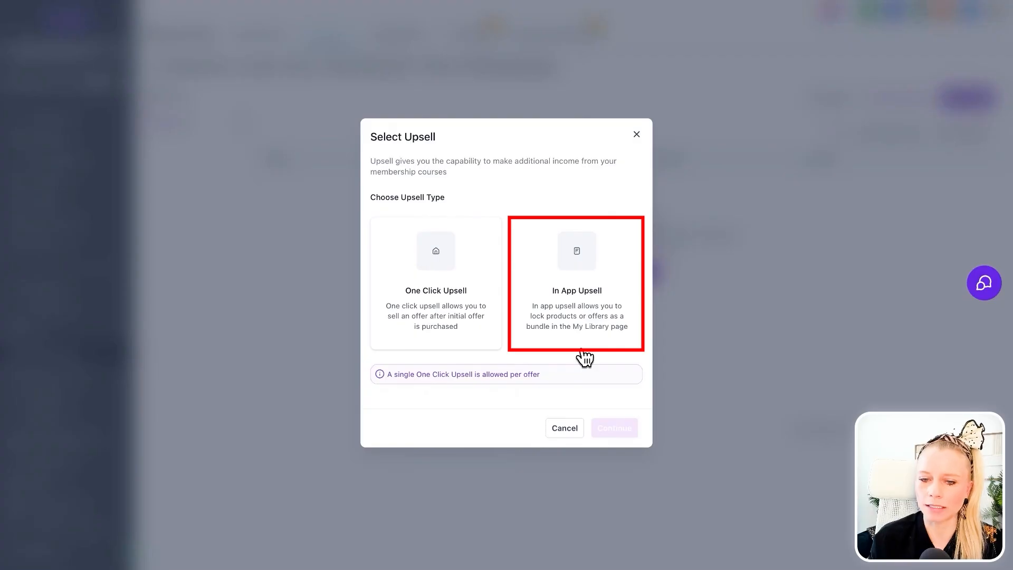
triple_click(439, 374)
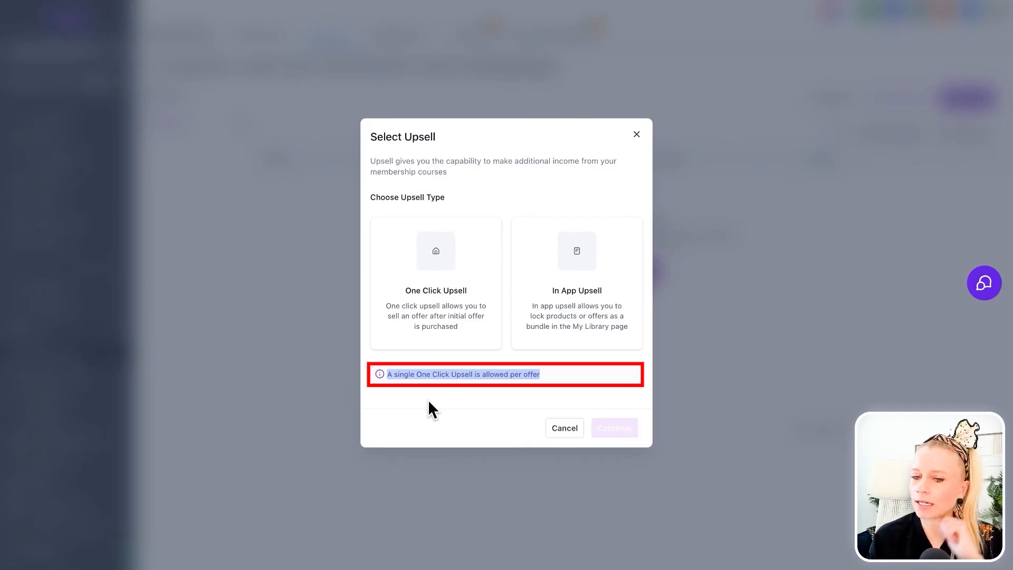
left_click(441, 309)
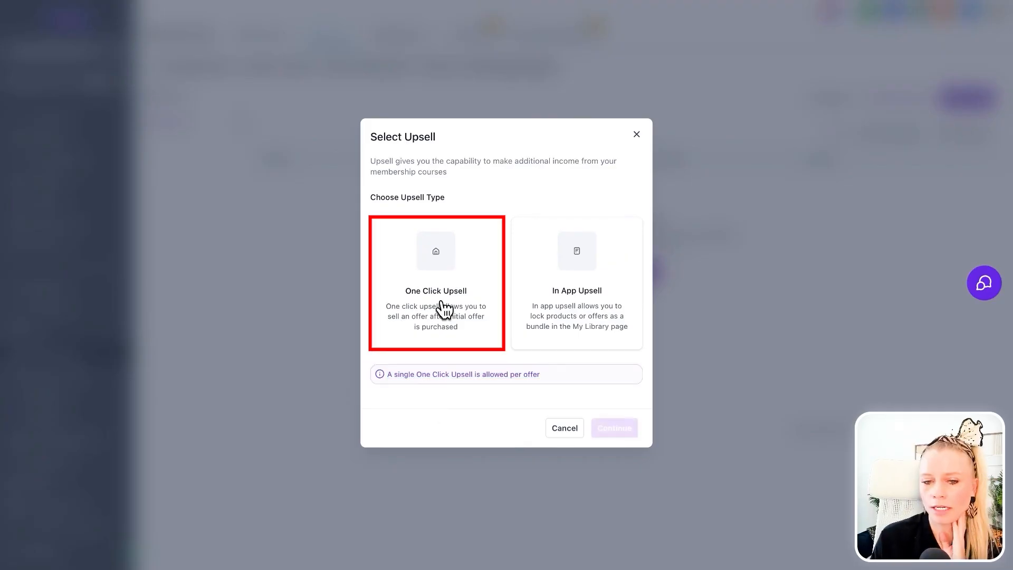
left_click(628, 428)
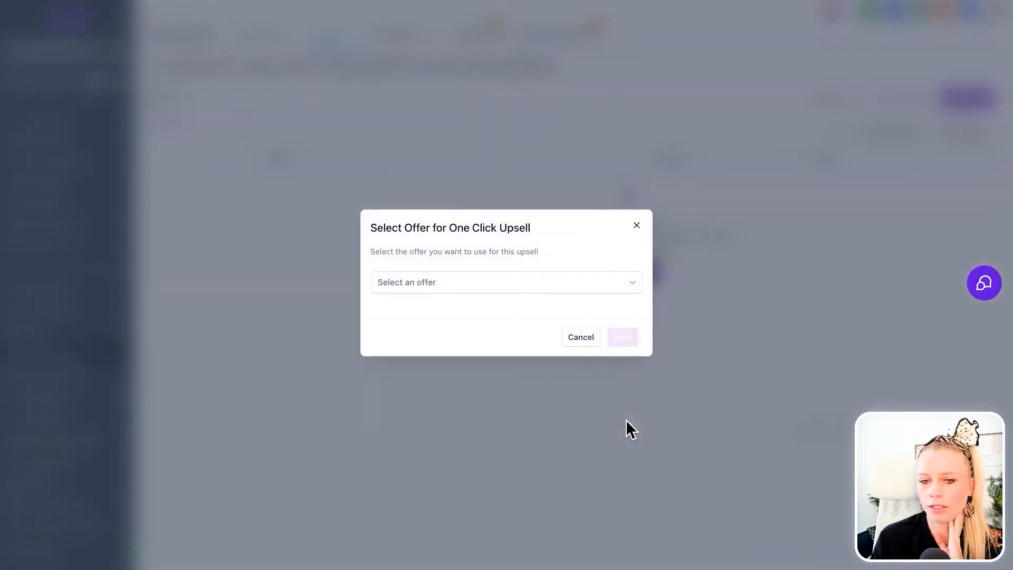
left_click(443, 287)
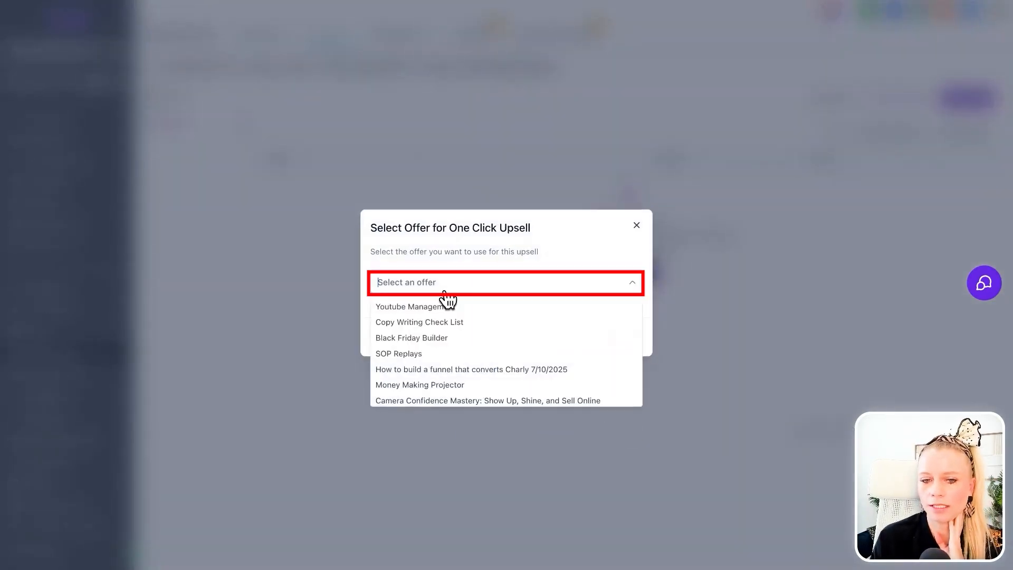
left_click(532, 312)
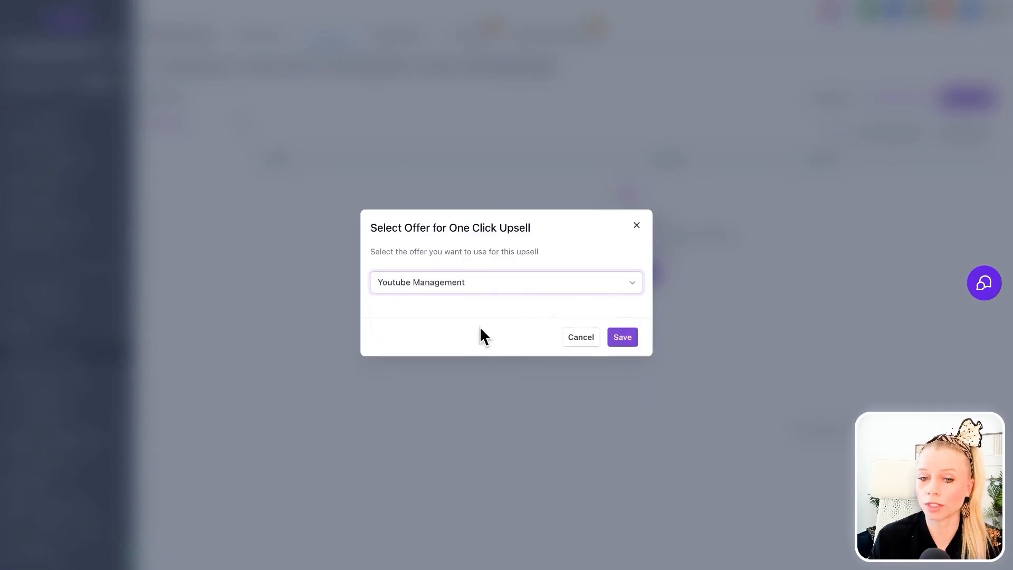
left_click(632, 338)
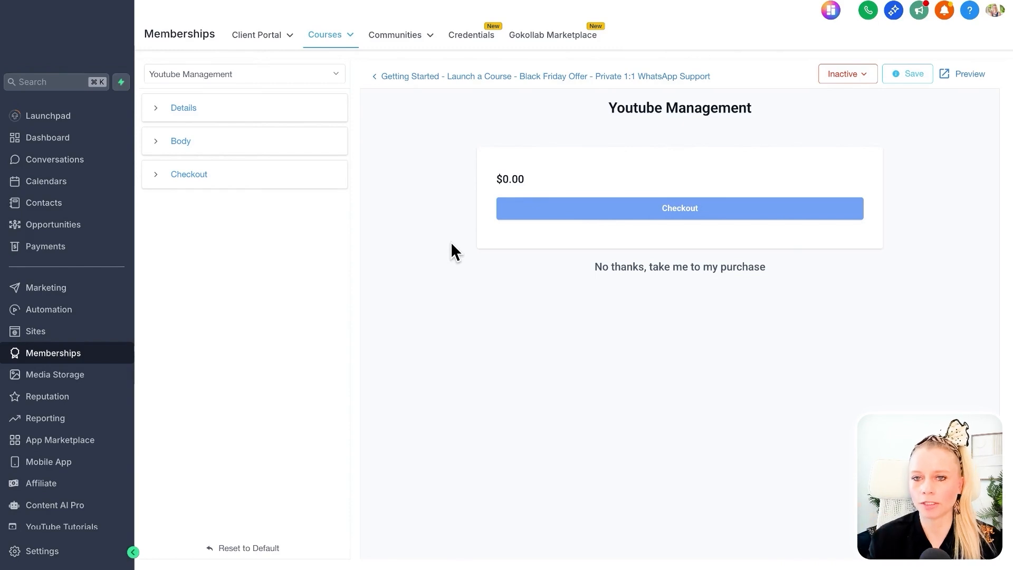
Prefix the upsell title with 'ONE TIME OFFER -', make it red, and add subtitle 'Only availble on this page'.
left_click(182, 108)
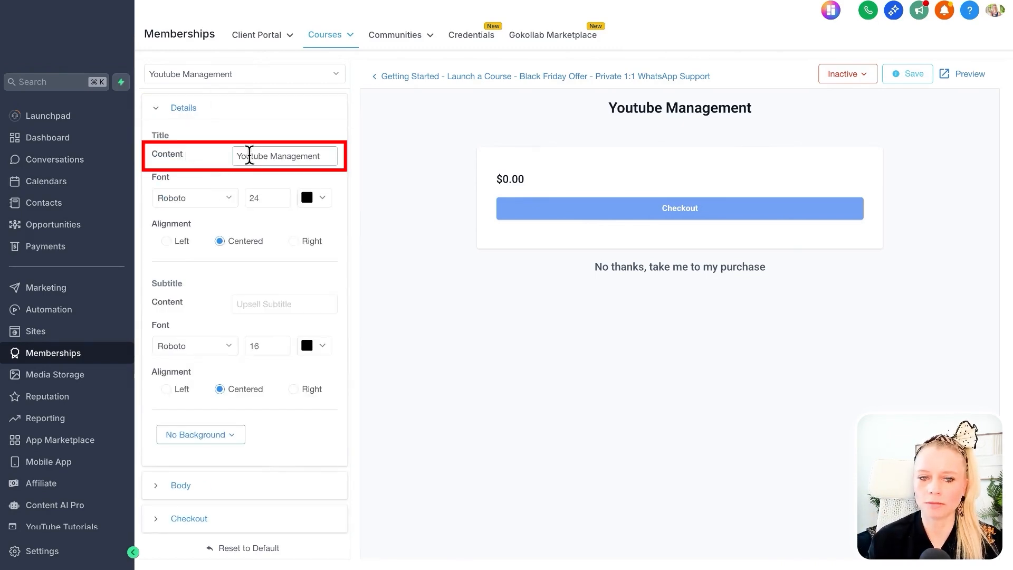
left_click_drag(263, 159, 419, 151)
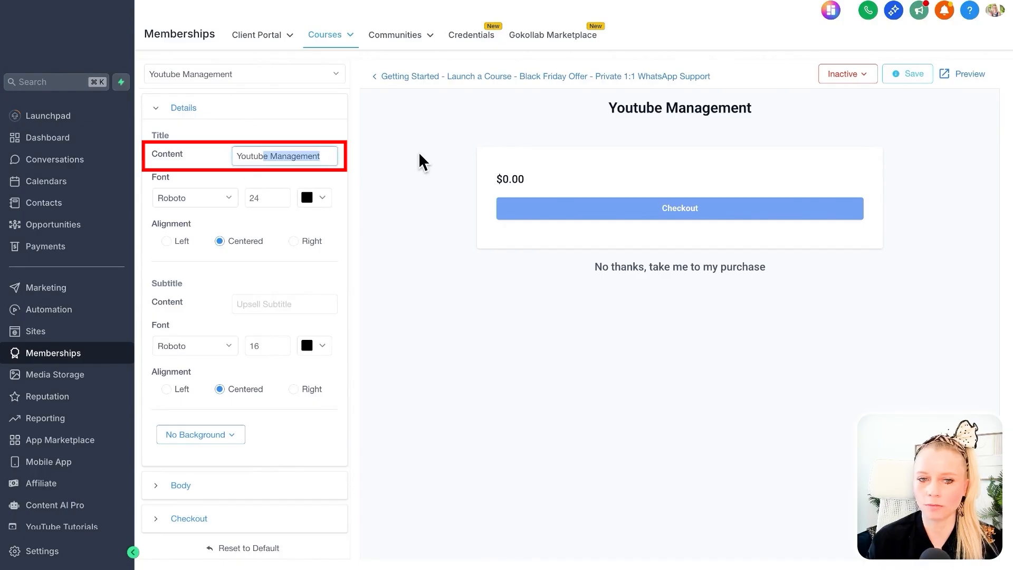
left_click(287, 159)
key("Up")
type("ONE TIME OFF")
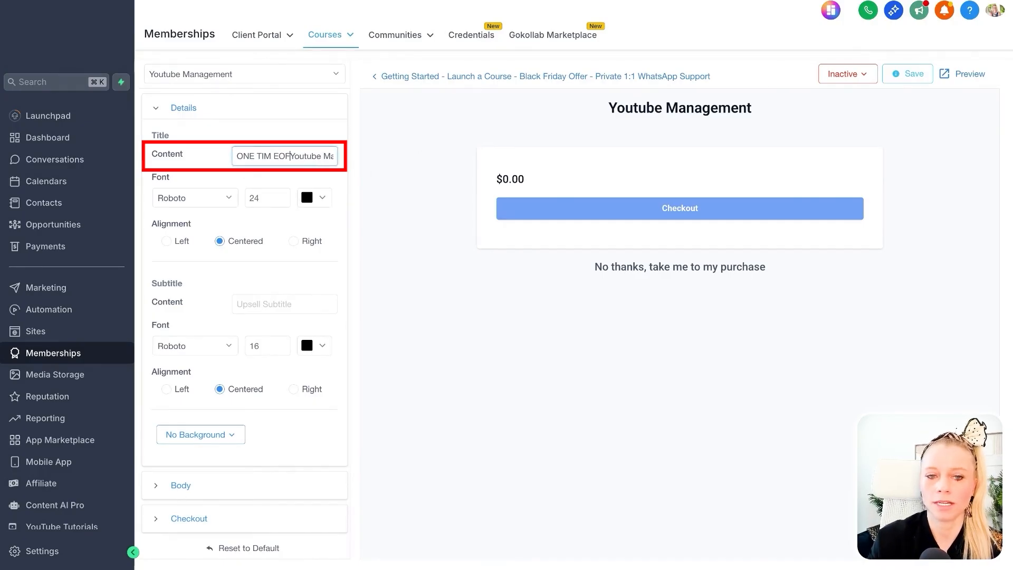
type("ER -")
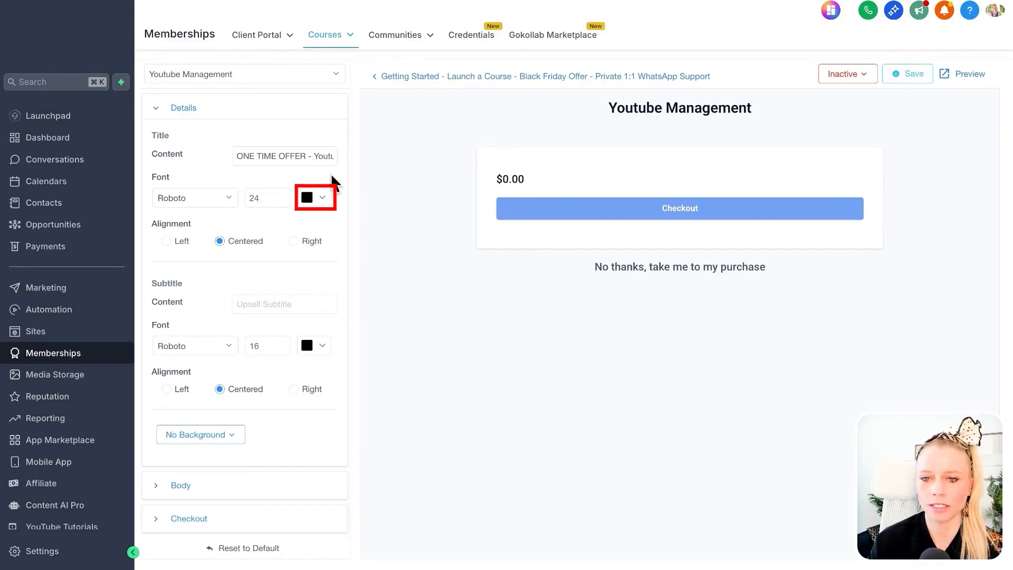
left_click(324, 202)
left_click(377, 218)
left_click(376, 352)
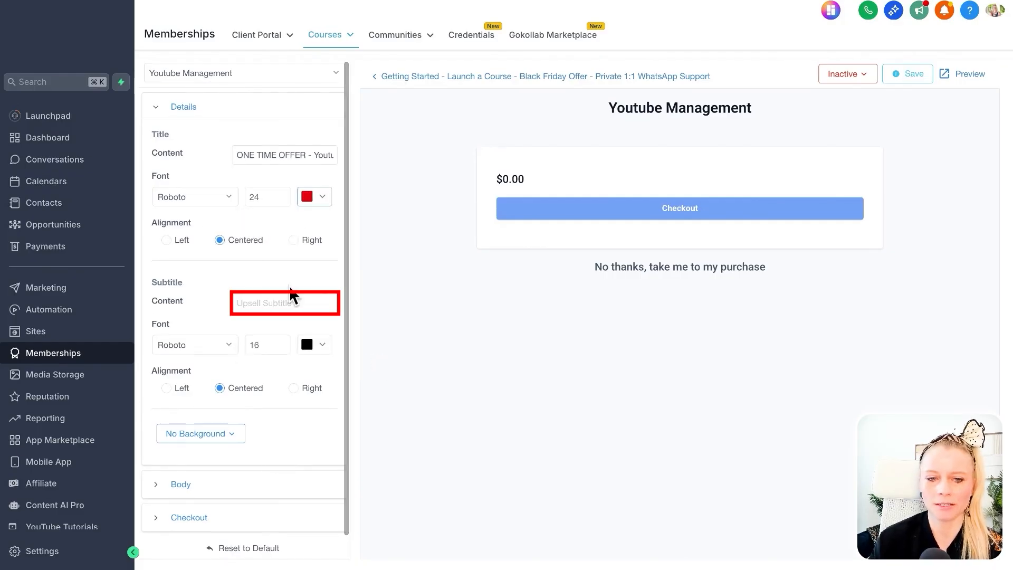
left_click(270, 303)
type("Only availble on this page")
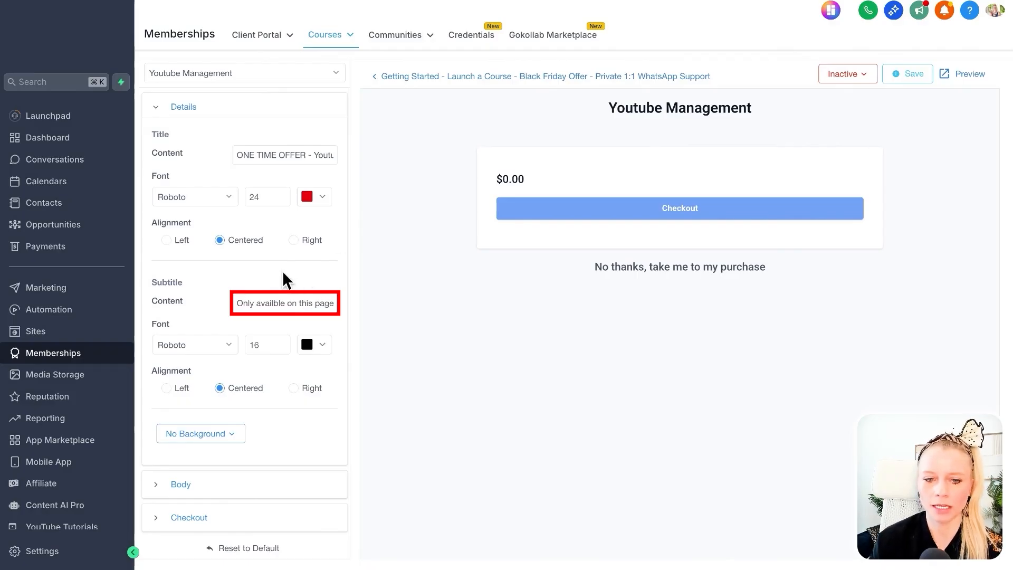
Leave No Background and set the Checkout purchase button colour to magenta #EB14D9.
left_click(233, 431)
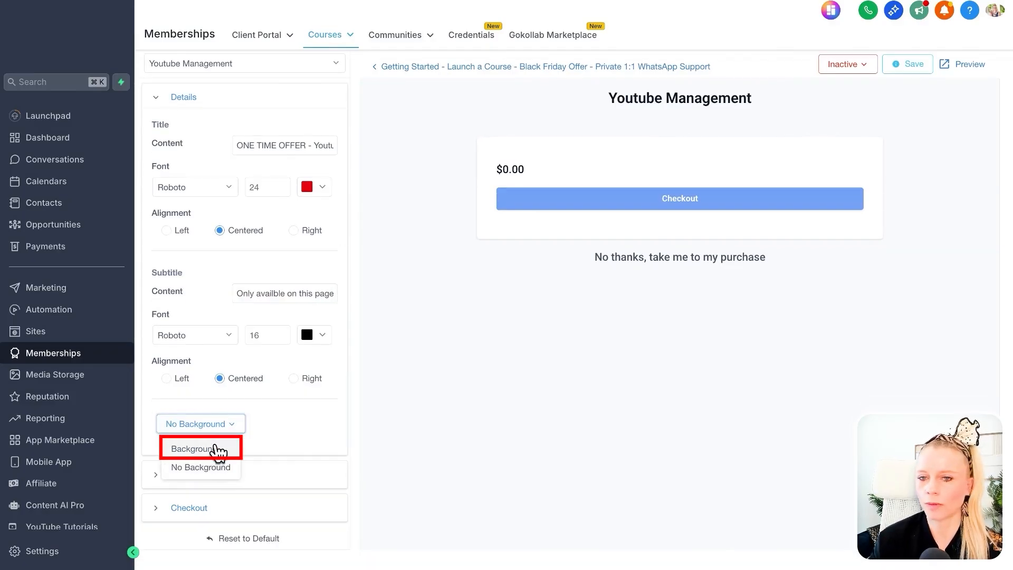
left_click(160, 481)
scroll(226, 499, "down", 4)
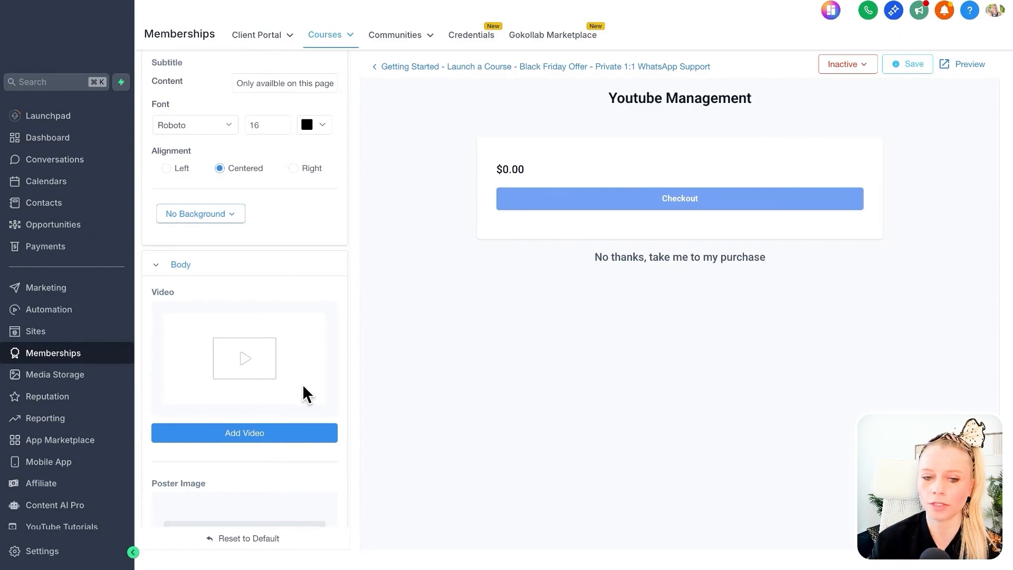
scroll(303, 391, "down", 6)
scroll(263, 406, "down", 3)
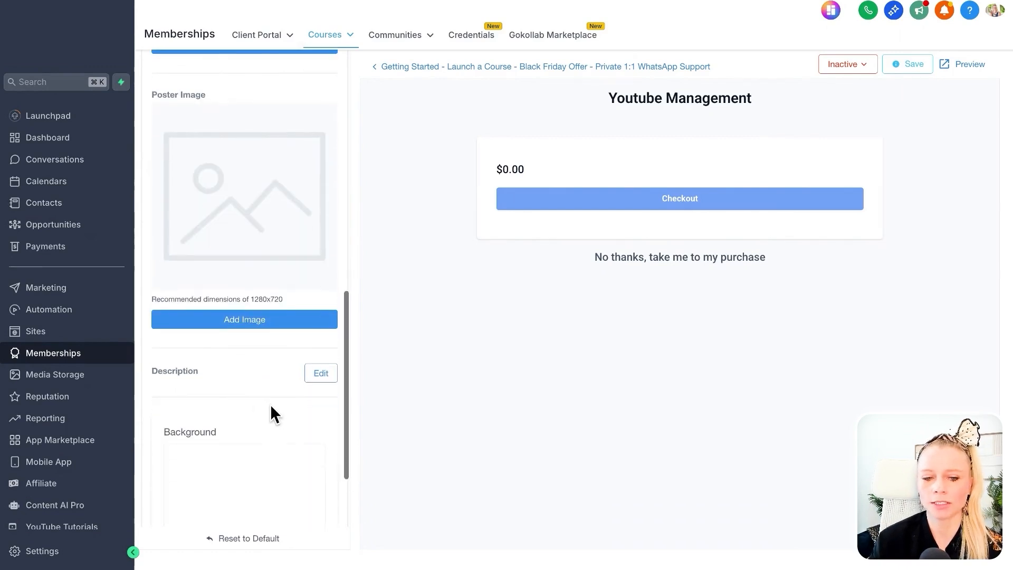
left_click(189, 508)
scroll(201, 514, "down", 5)
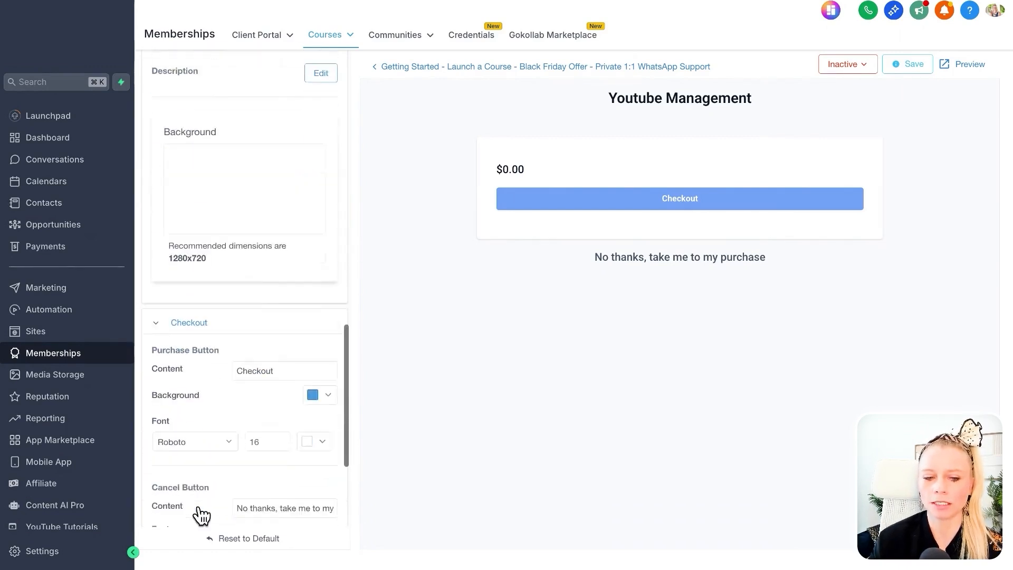
left_click(319, 312)
left_click(384, 346)
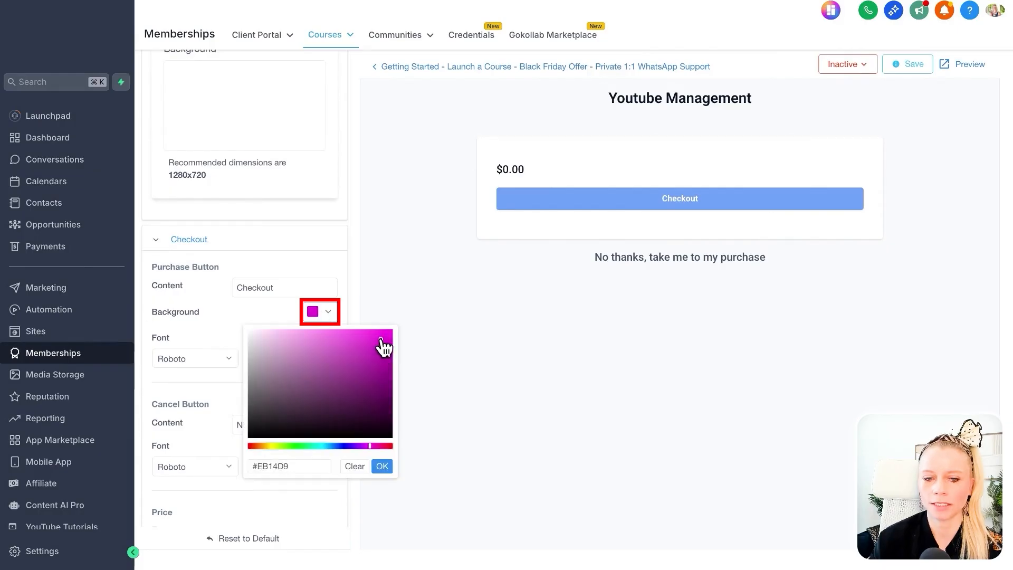
left_click(380, 464)
Save the one-time offer page changes and preview the page.
scroll(240, 333, "down", 1)
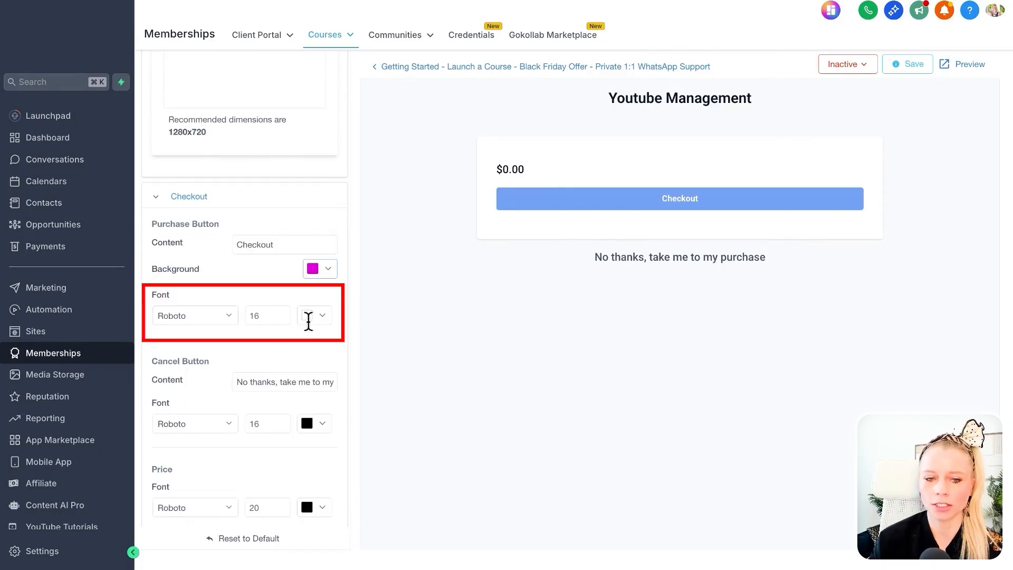
scroll(216, 448, "up", 6)
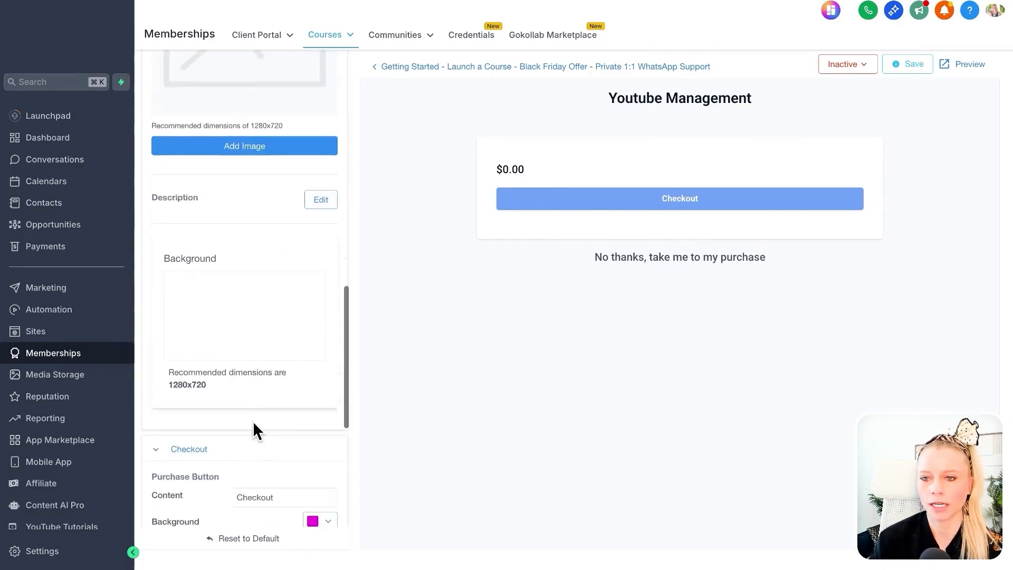
left_click(914, 64)
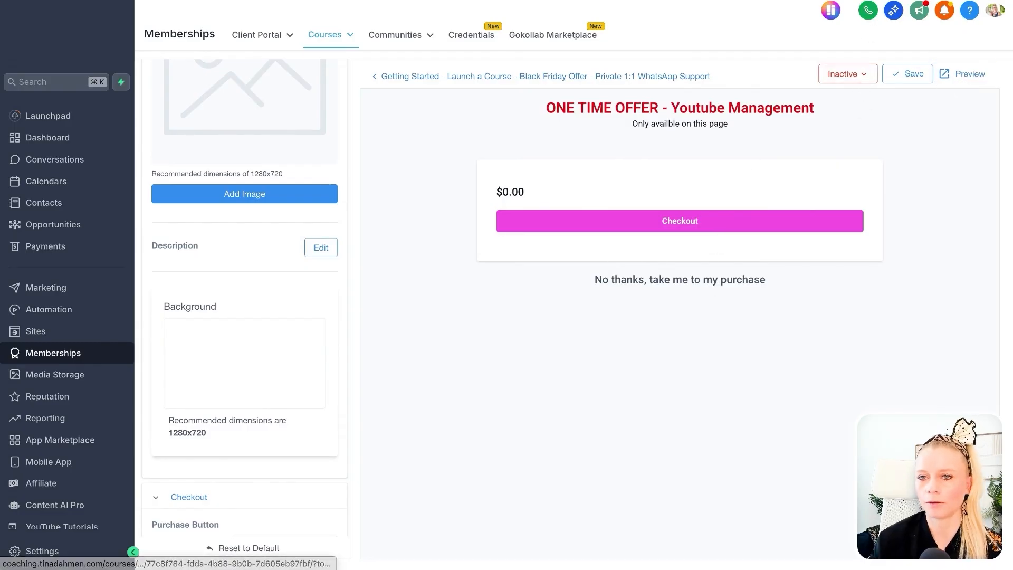
left_click(965, 73)
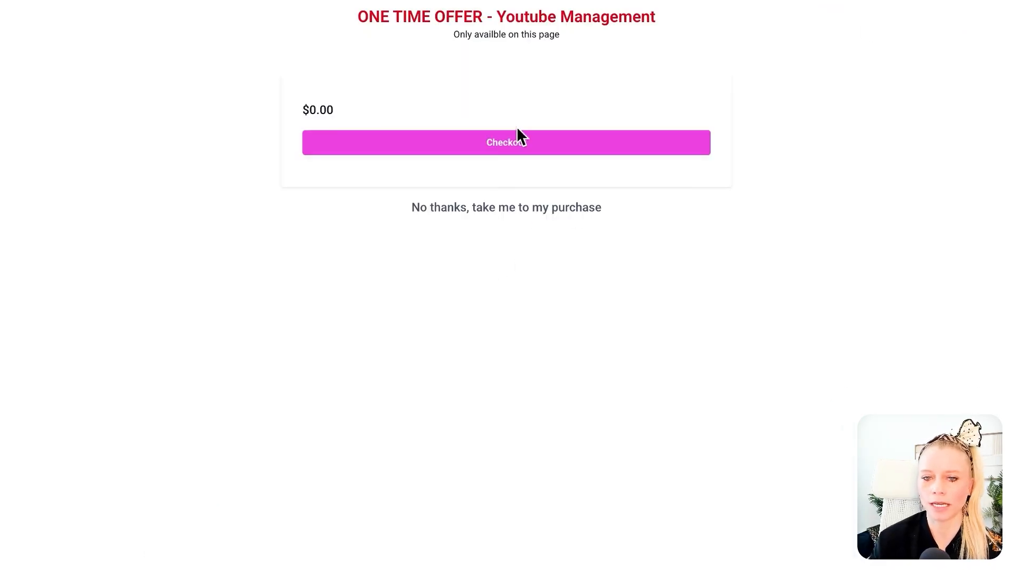
Test the Checkout button in the preview and highlight the $0.00 price.
left_click(511, 144)
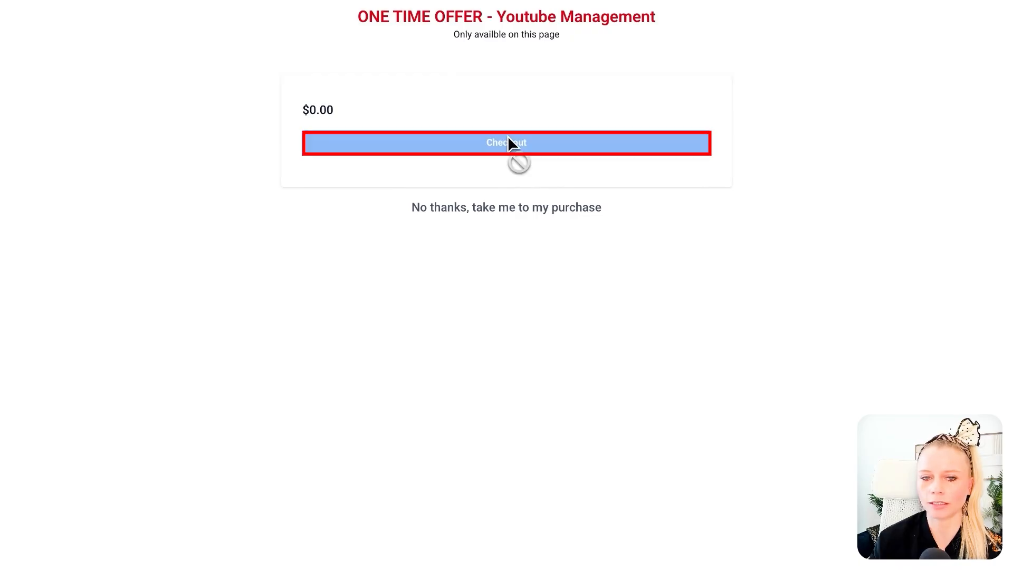
left_click_drag(303, 107, 434, 106)
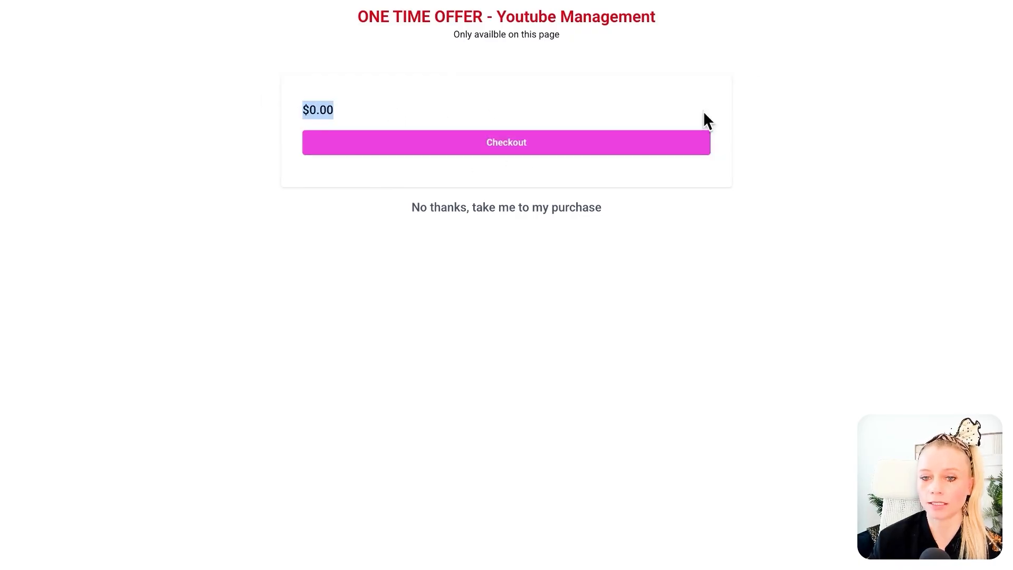
left_click(602, 267)
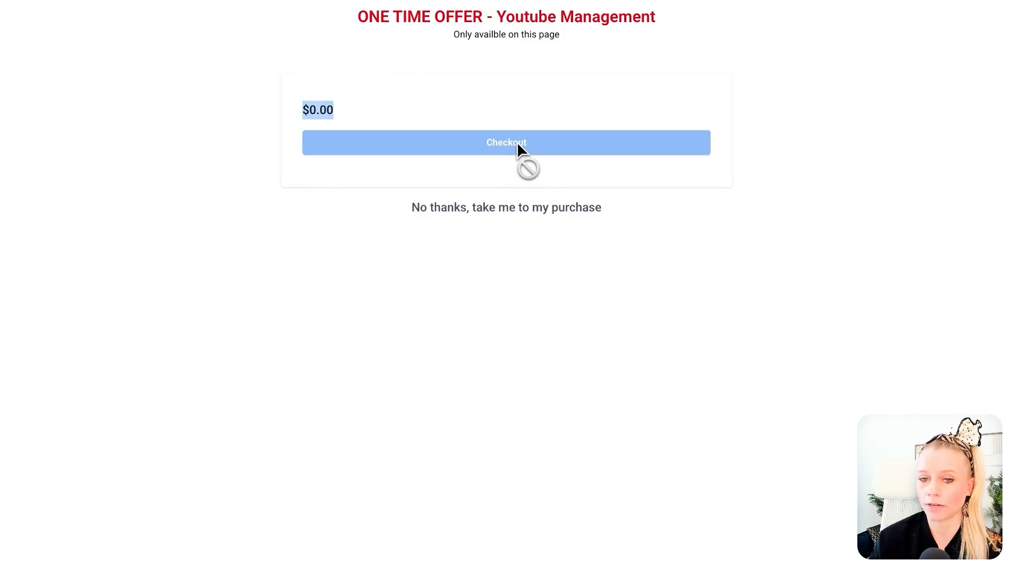
left_click(510, 217)
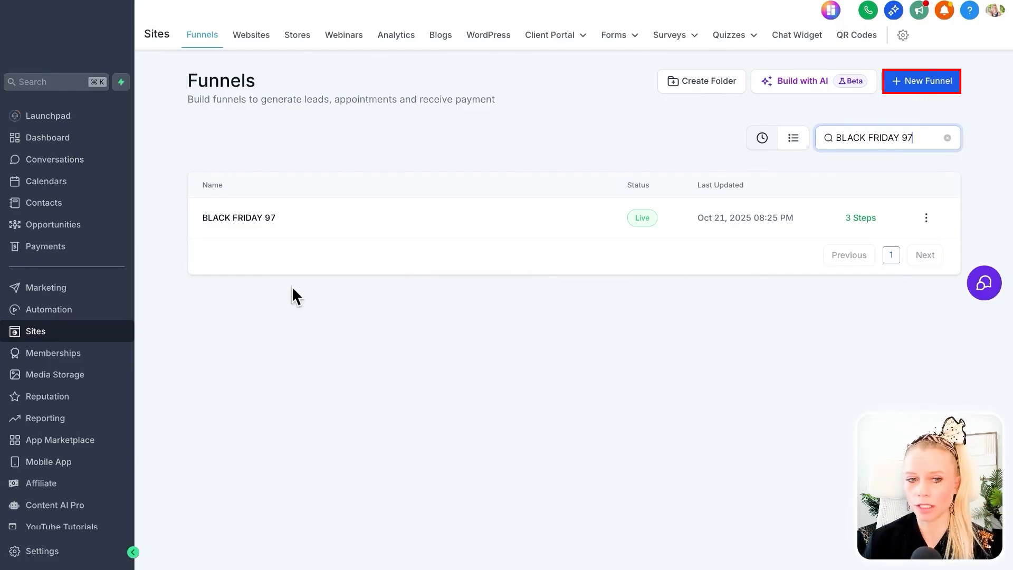
In BLACK FRIDAY 97, move UpSell Webinar Funnel Fix above Thank You and back, then check Landing's products.
left_click(254, 218)
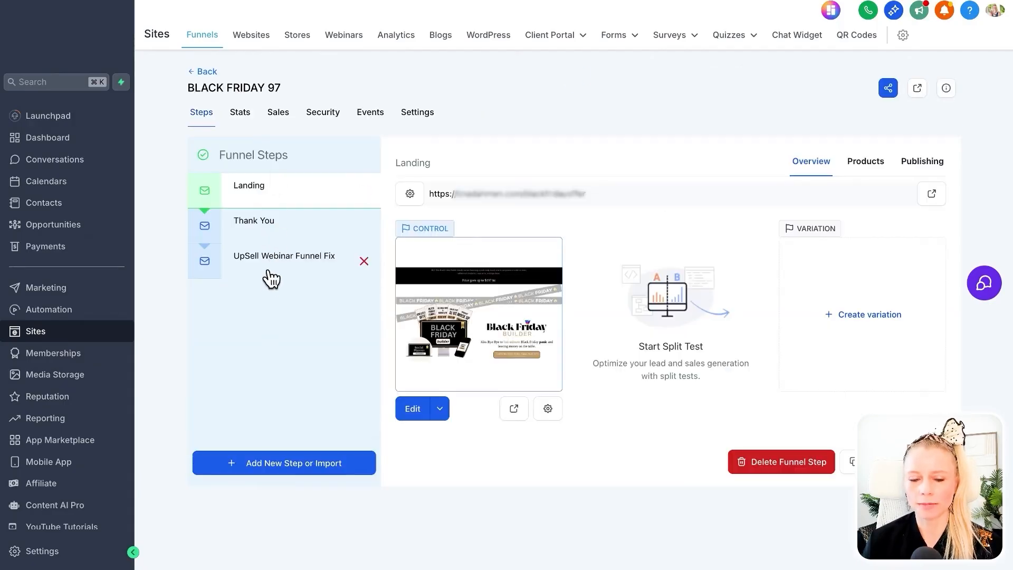
mouse_move(285, 199)
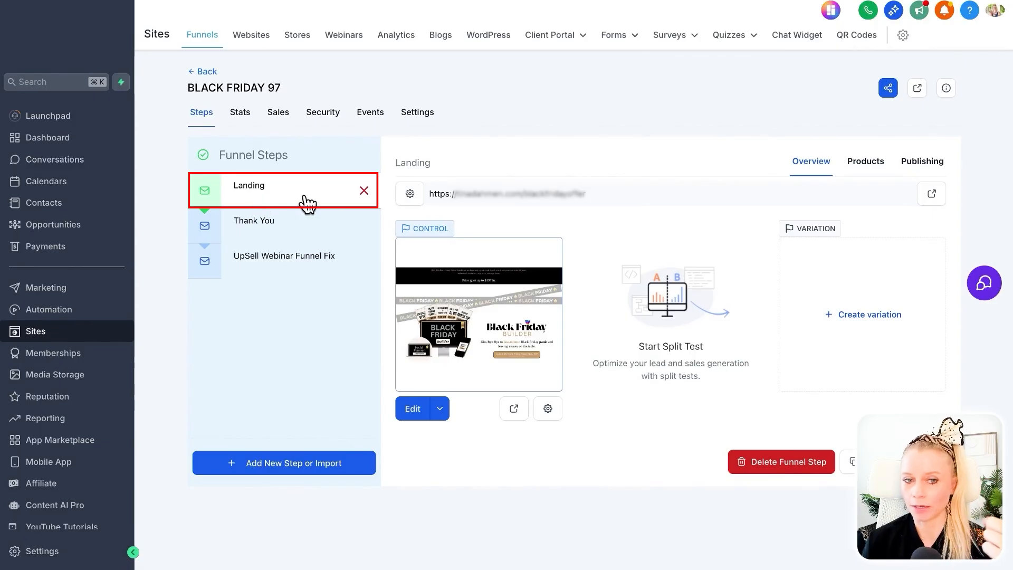
mouse_move(315, 232)
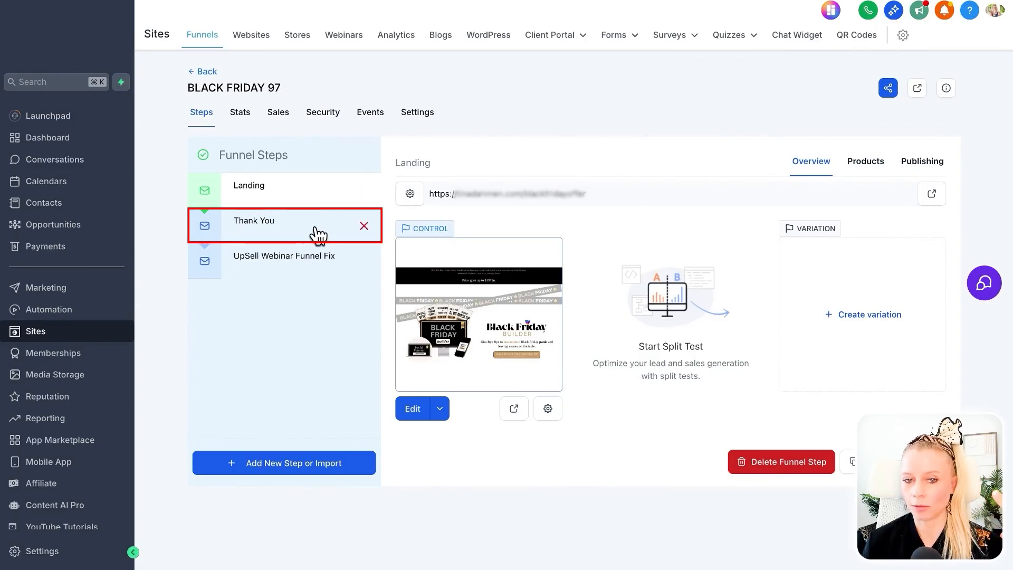
mouse_move(310, 188)
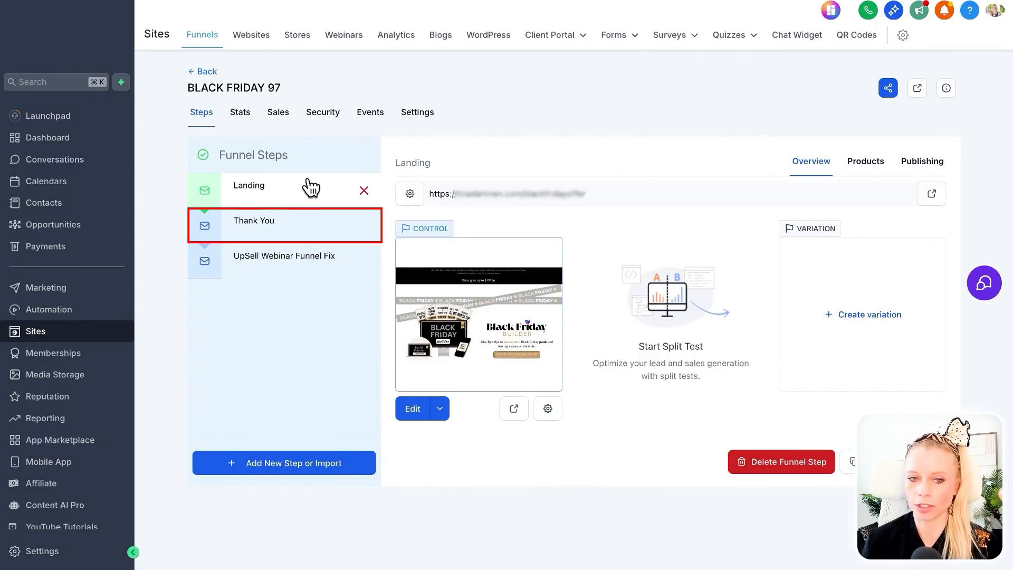
mouse_move(305, 264)
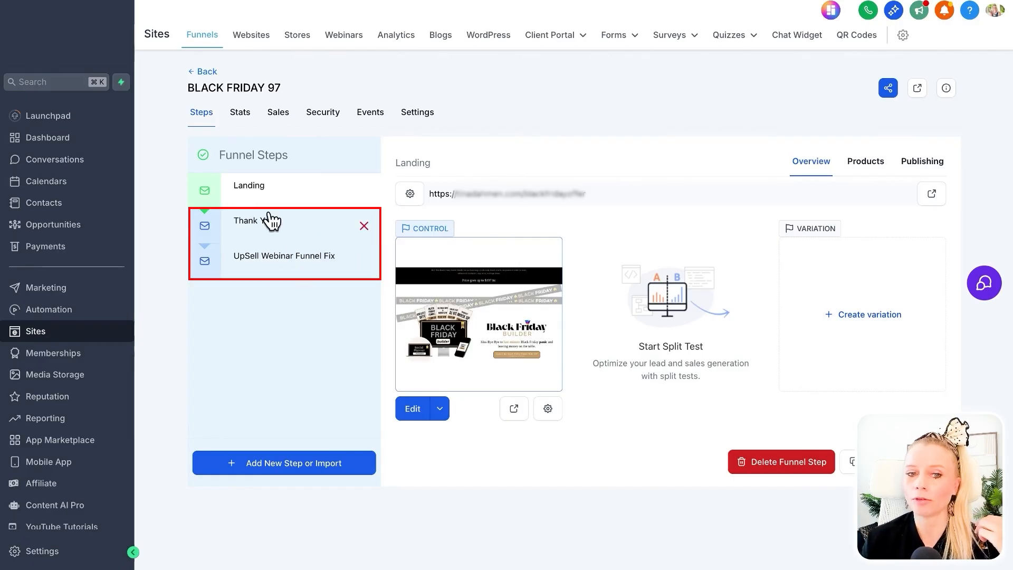
left_click_drag(278, 269, 276, 233)
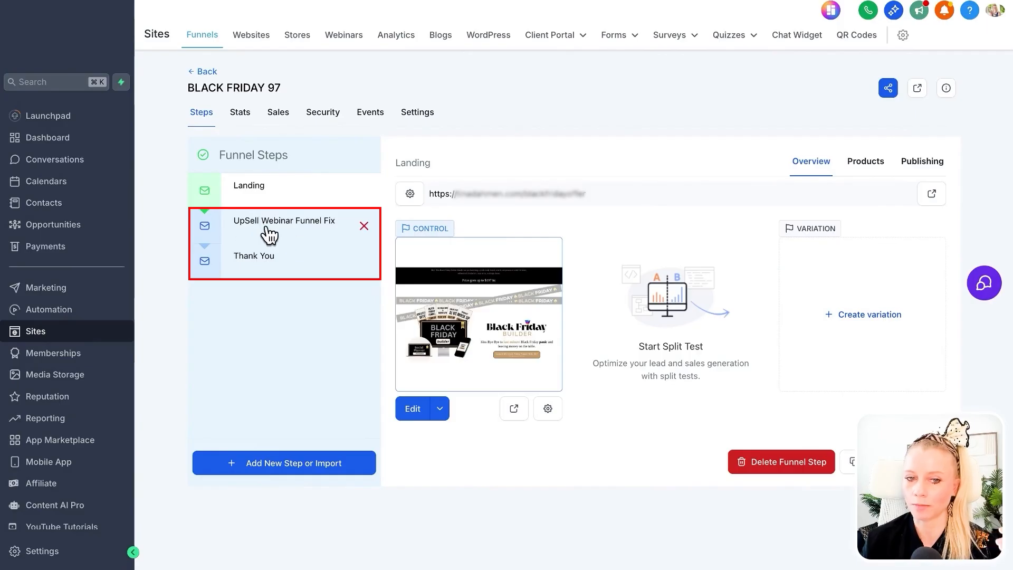
left_click_drag(271, 233, 269, 265)
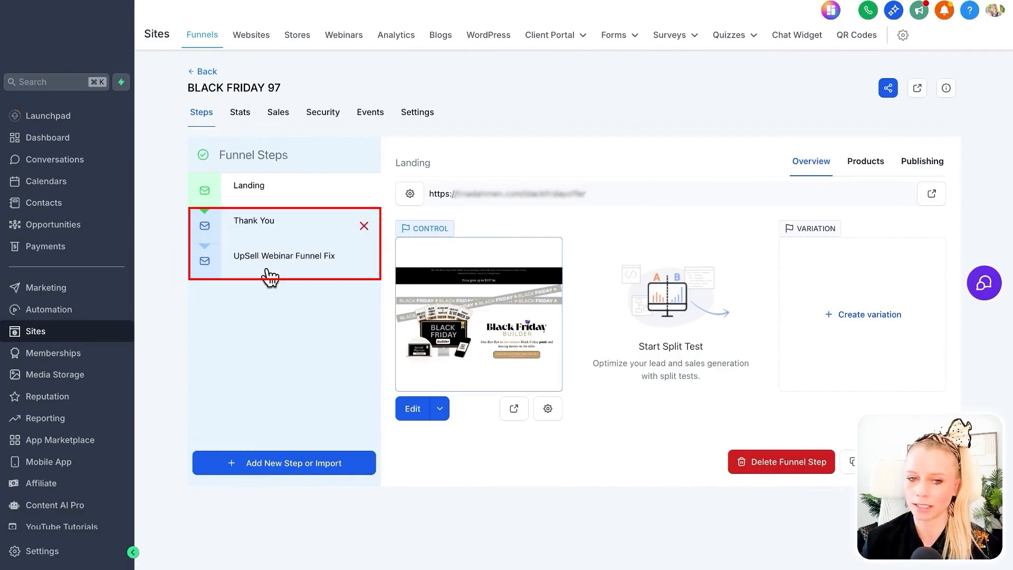
left_click(865, 162)
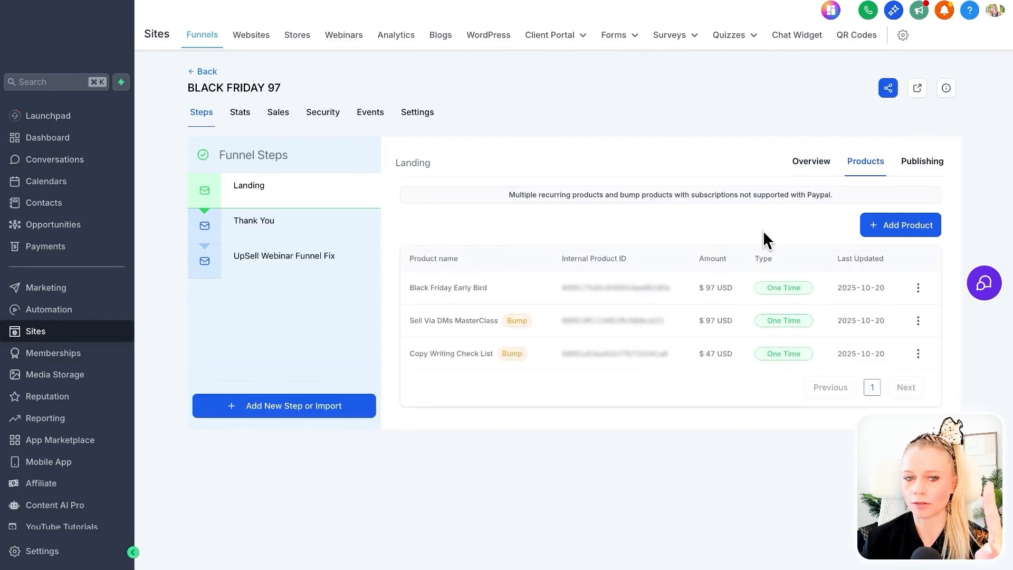
left_click(812, 161)
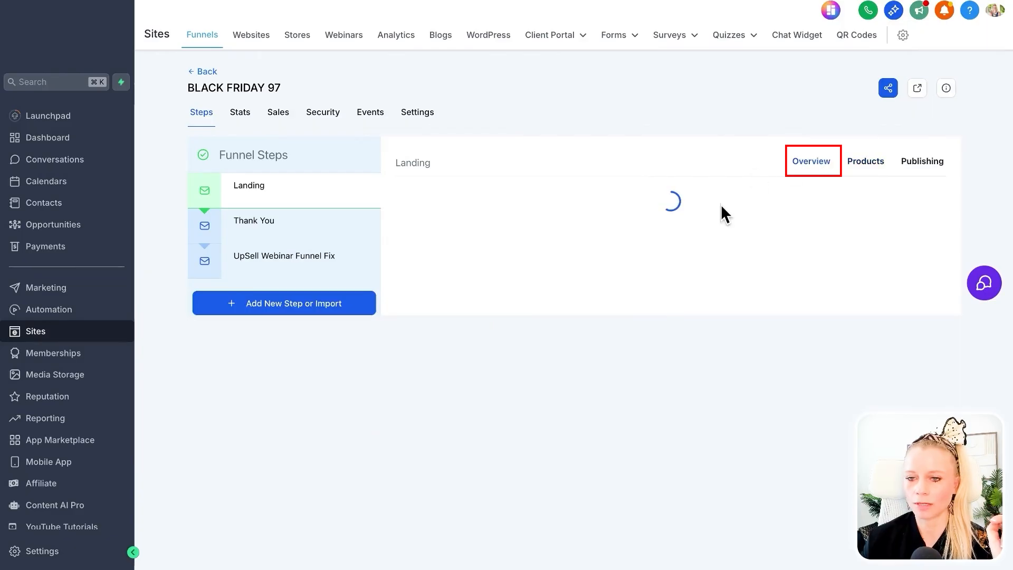
Open the live landing page's order popup to review Black Friday Builder and both bumps, then return to Landing's products.
left_click(929, 195)
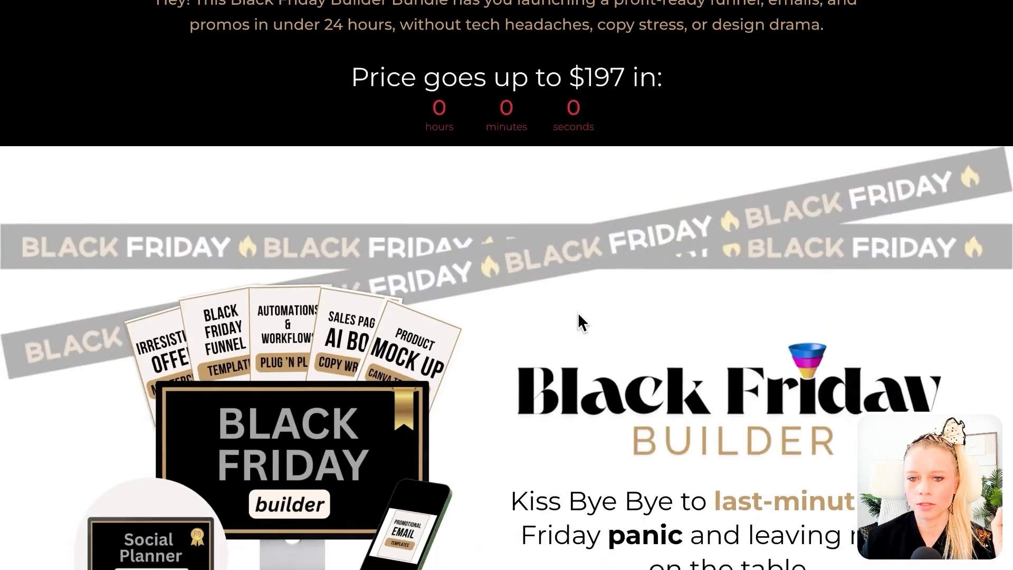
scroll(578, 316, "down", 5)
scroll(581, 323, "down", 1)
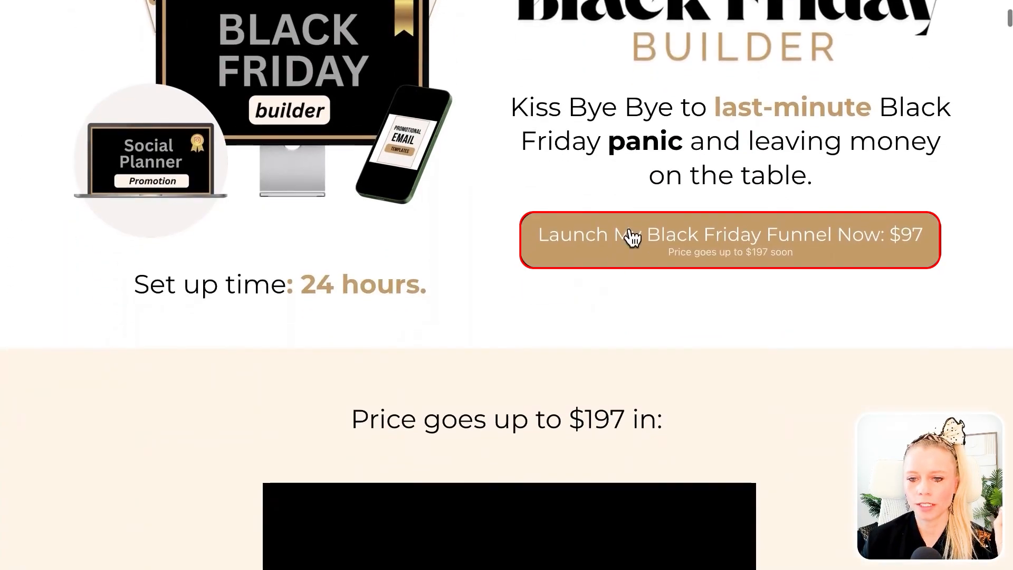
left_click(685, 245)
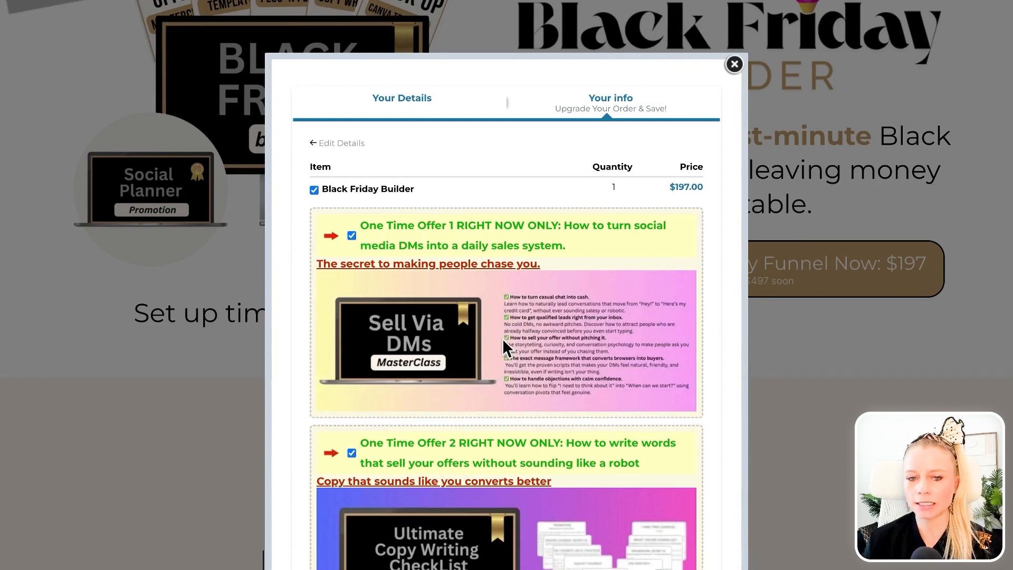
left_click_drag(321, 188, 419, 191)
scroll(546, 185, "down", 1)
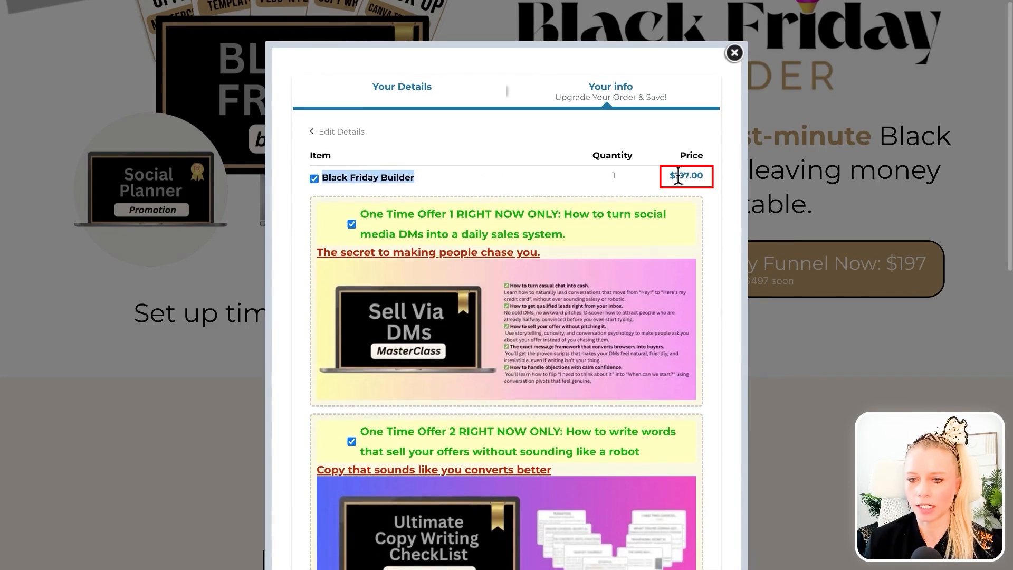
left_click_drag(668, 175, 716, 180)
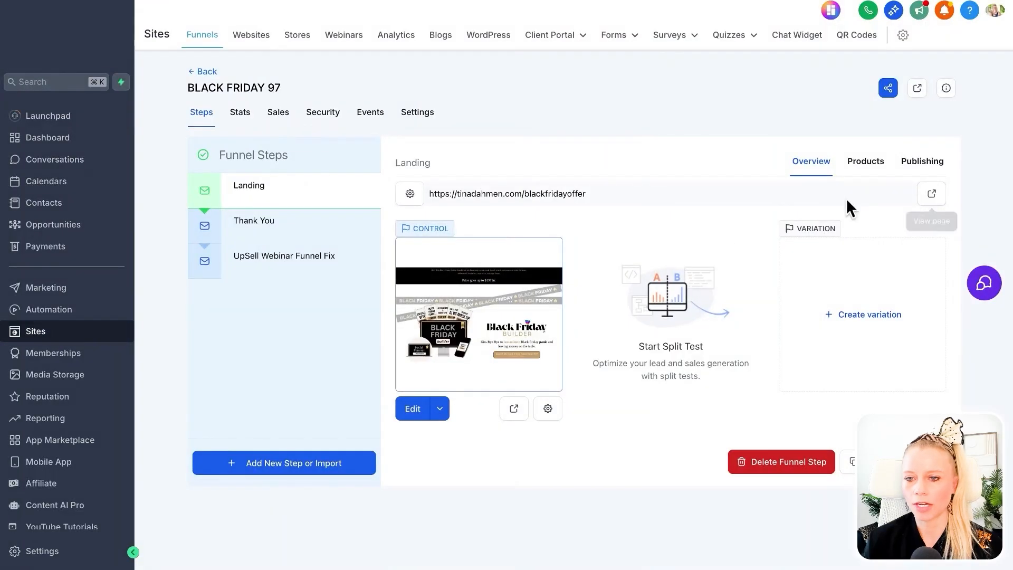
left_click(882, 165)
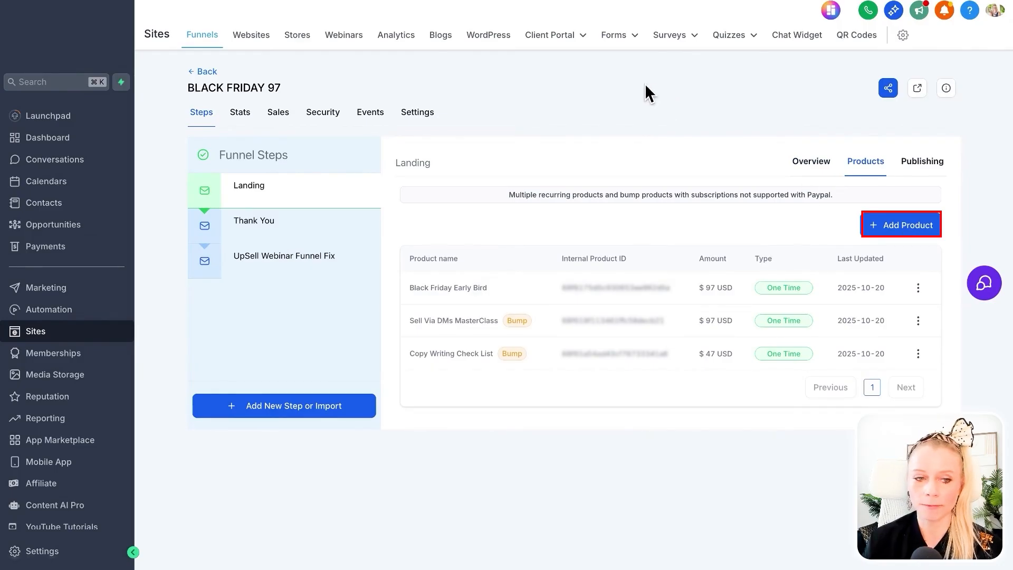
Go to the Payments product catalogue and start creating a new product.
left_click(72, 249)
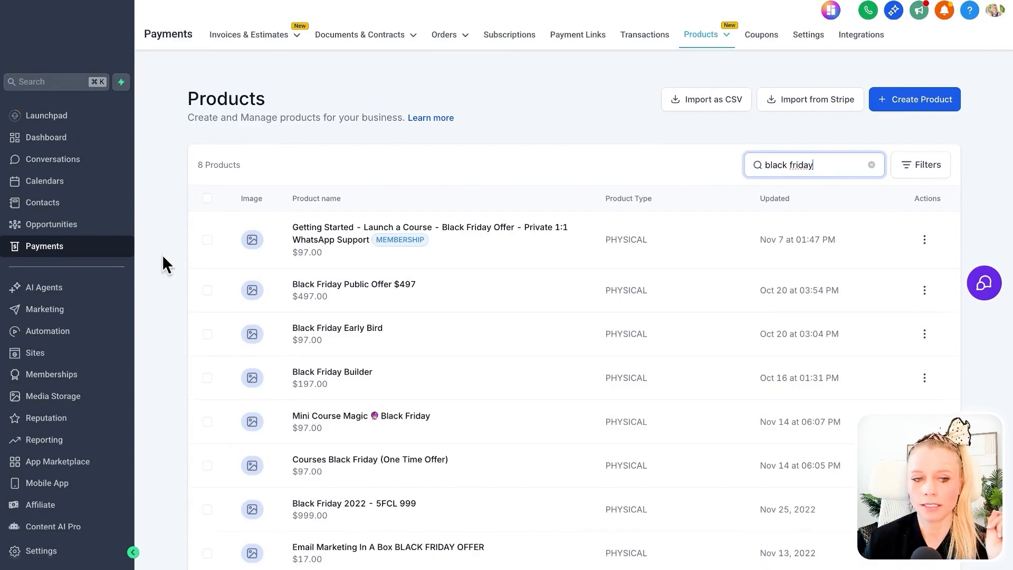
left_click(701, 36)
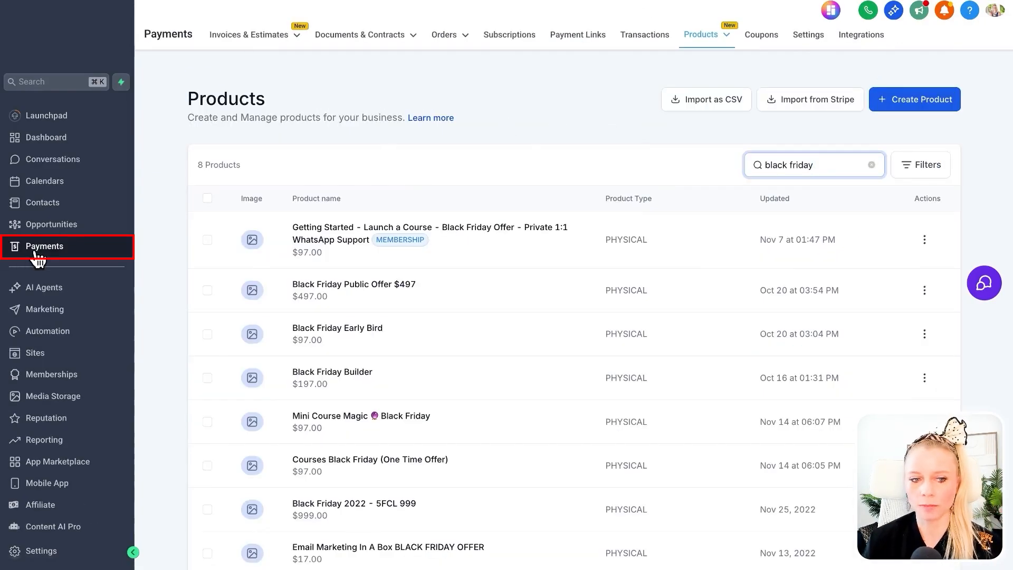
left_click(901, 105)
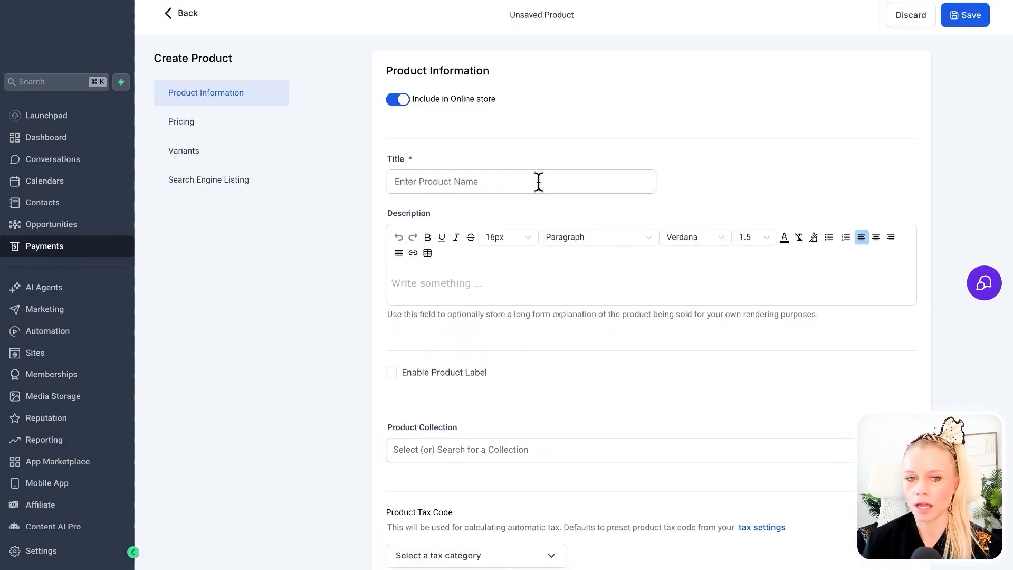
scroll(498, 370, "down", 3)
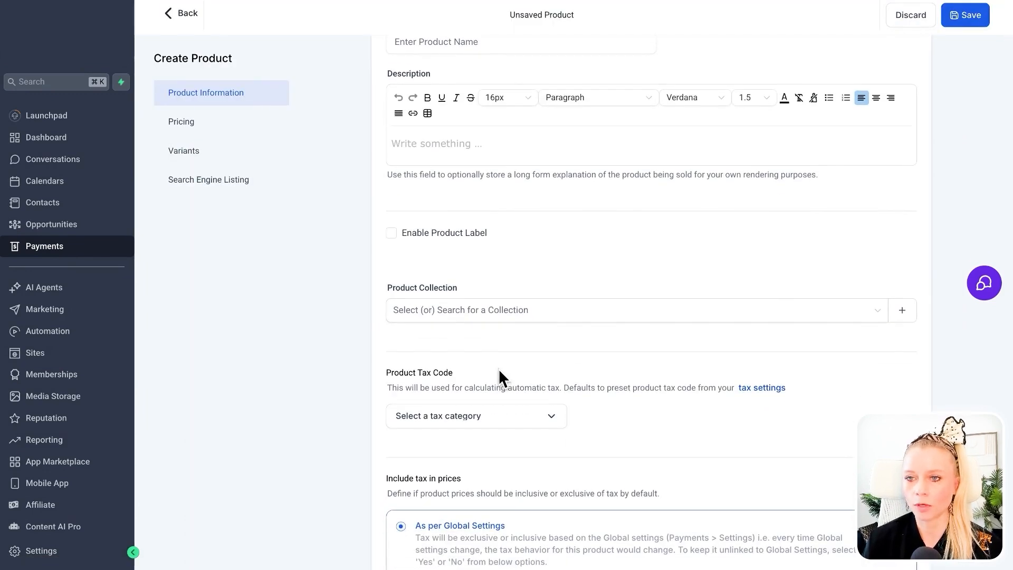
scroll(499, 368, "up", 3)
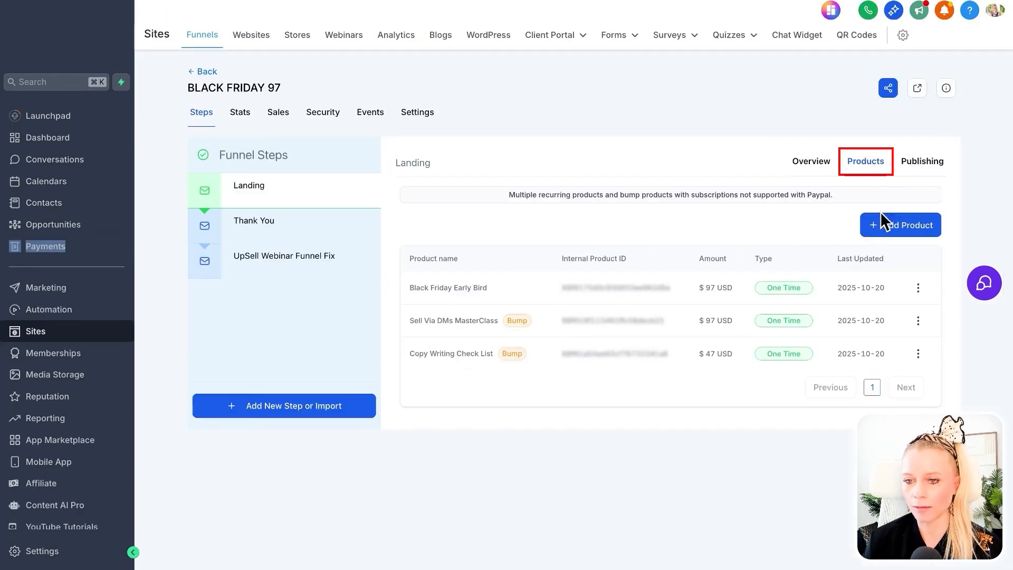
Add Black Friday Builder @ 197 to the Landing step with price display text 'Only 10 slots available'.
left_click(902, 226)
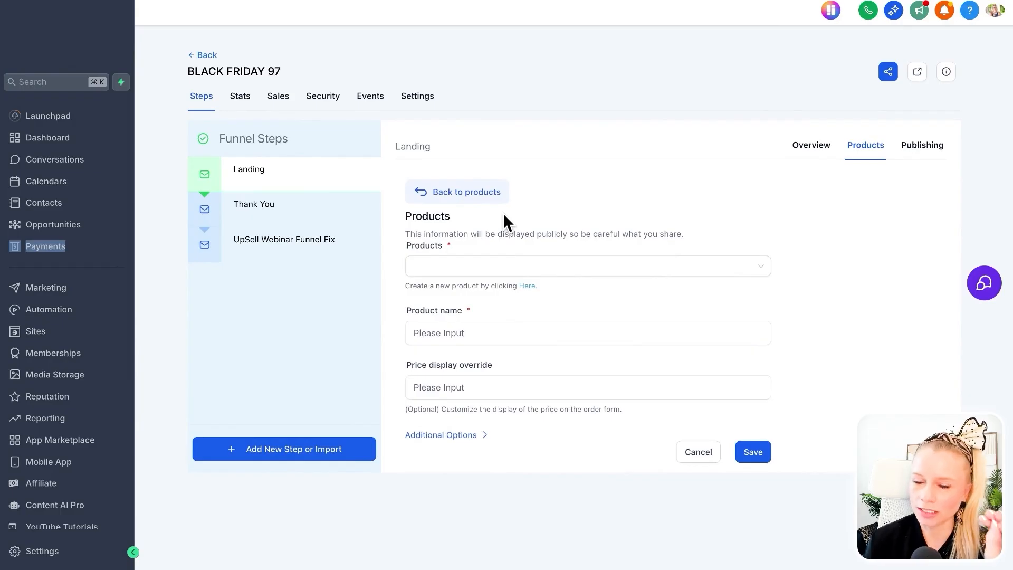
left_click(517, 264)
left_click(542, 267)
left_click(542, 268)
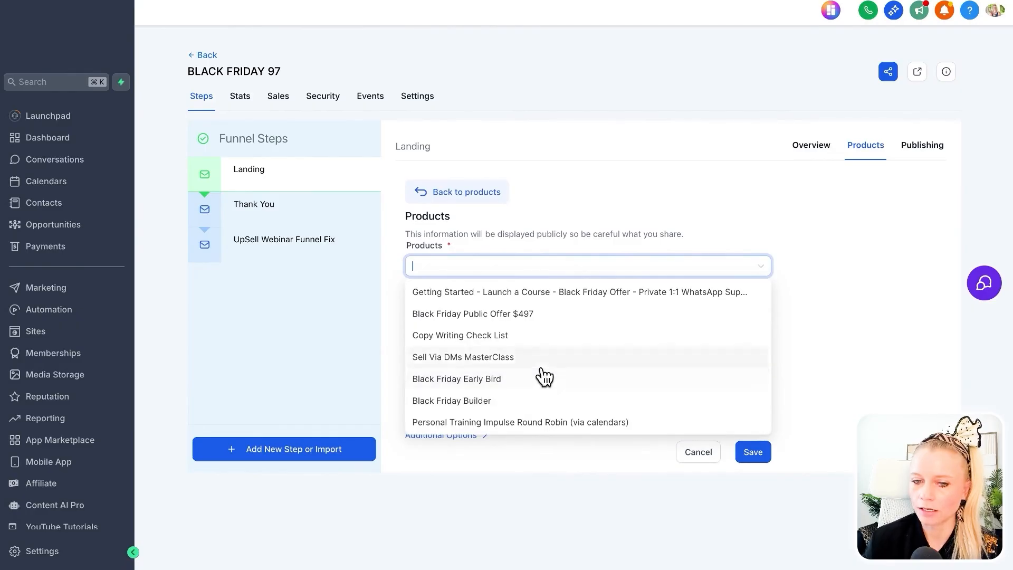
scroll(543, 376, "down", 1)
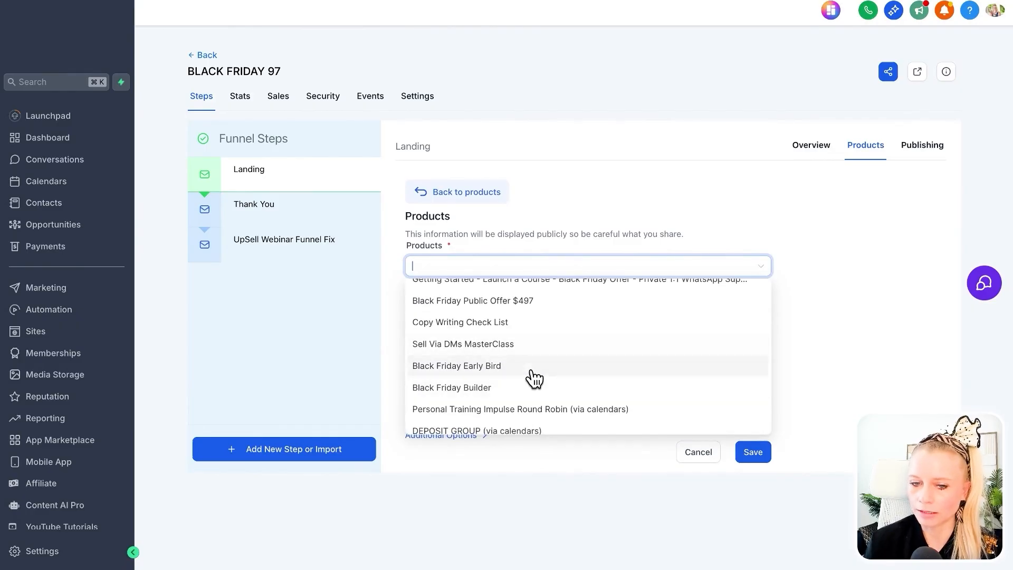
left_click(516, 387)
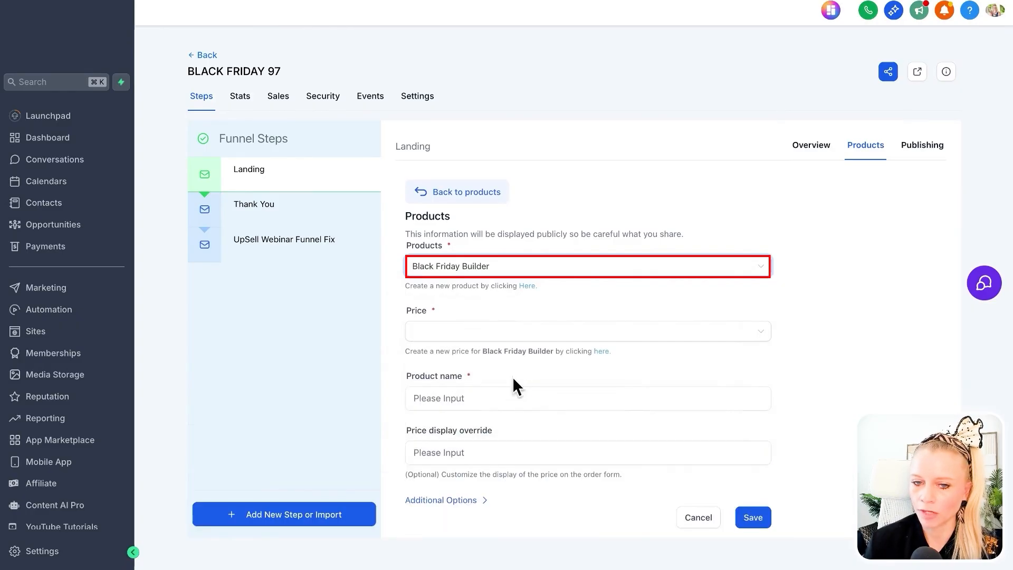
left_click(490, 337)
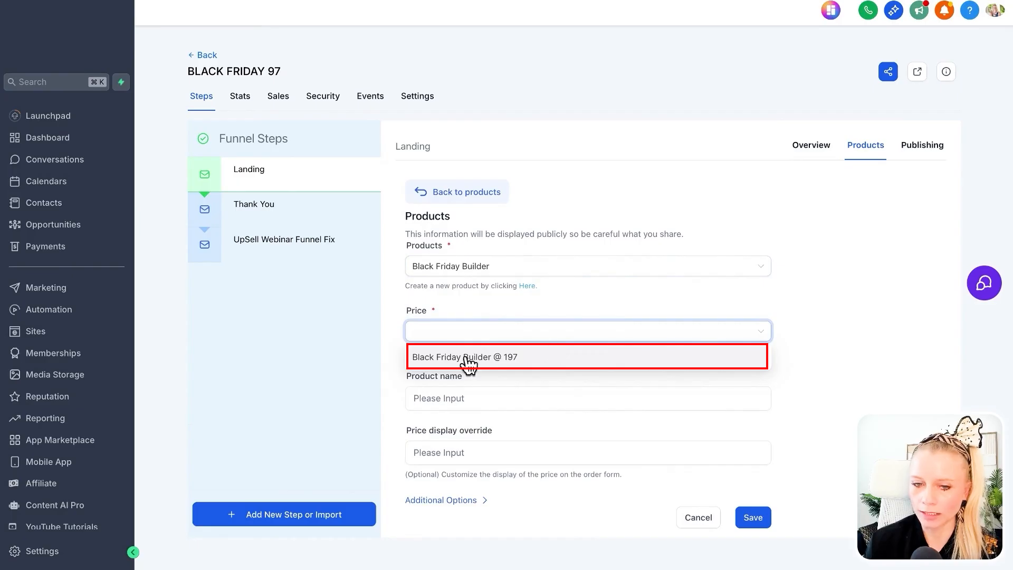
left_click(498, 363)
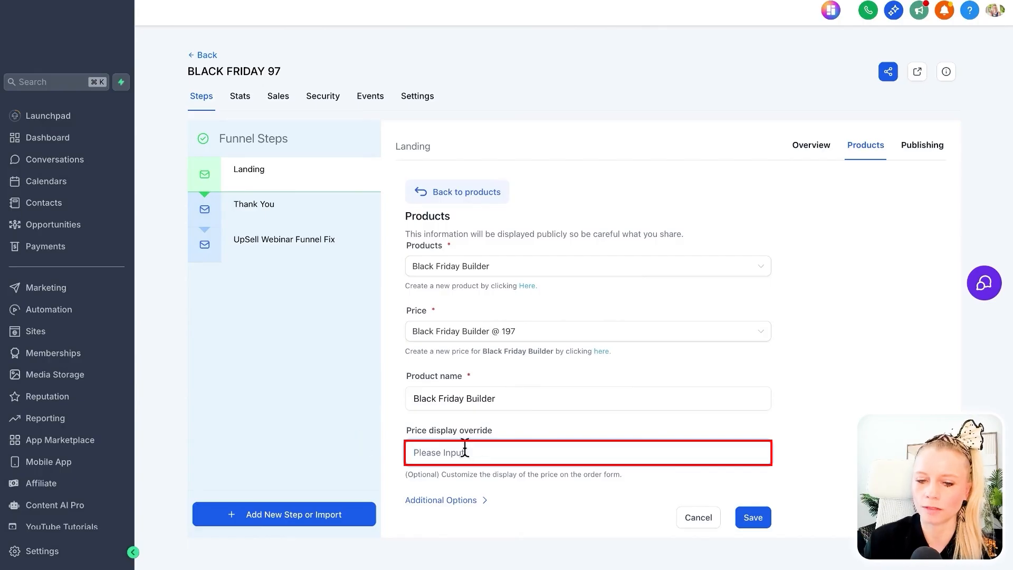
left_click(465, 452)
type("Only 10 slots available")
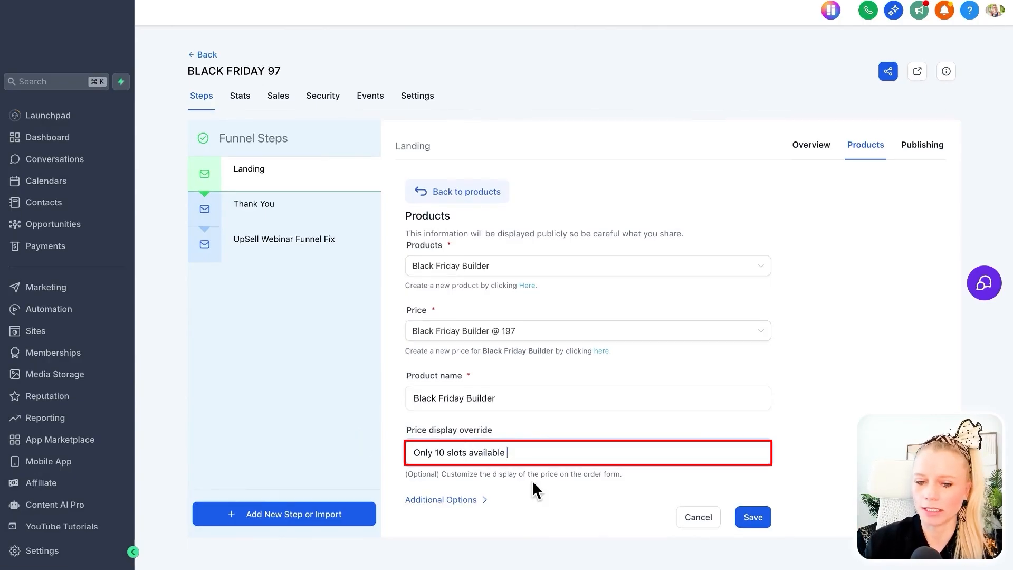
left_click(477, 502)
scroll(544, 510, "down", 2)
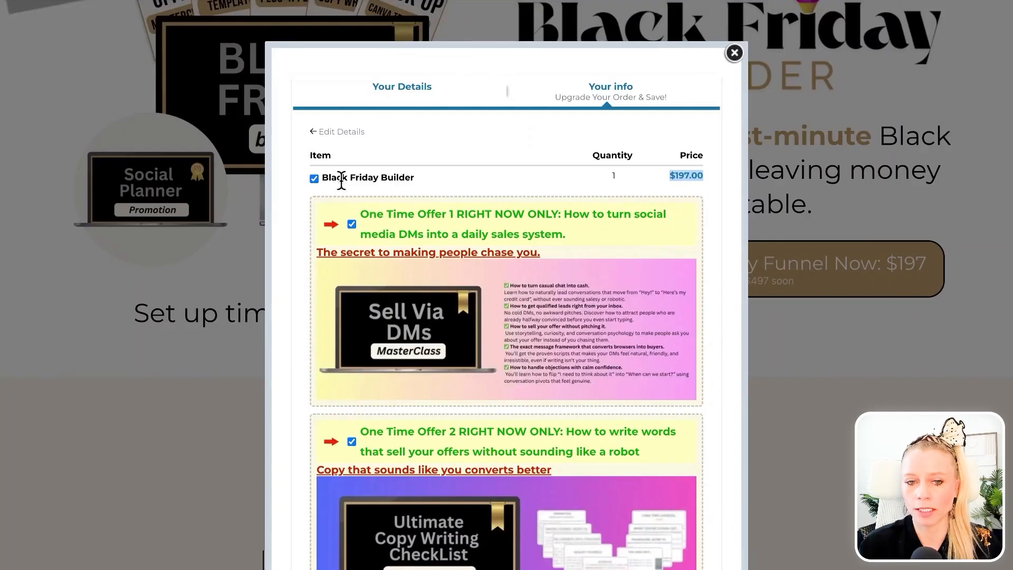
Highlight the Black Friday Builder $197.00 line item and its full name in the live checkout popup.
left_click_drag(322, 178, 662, 196)
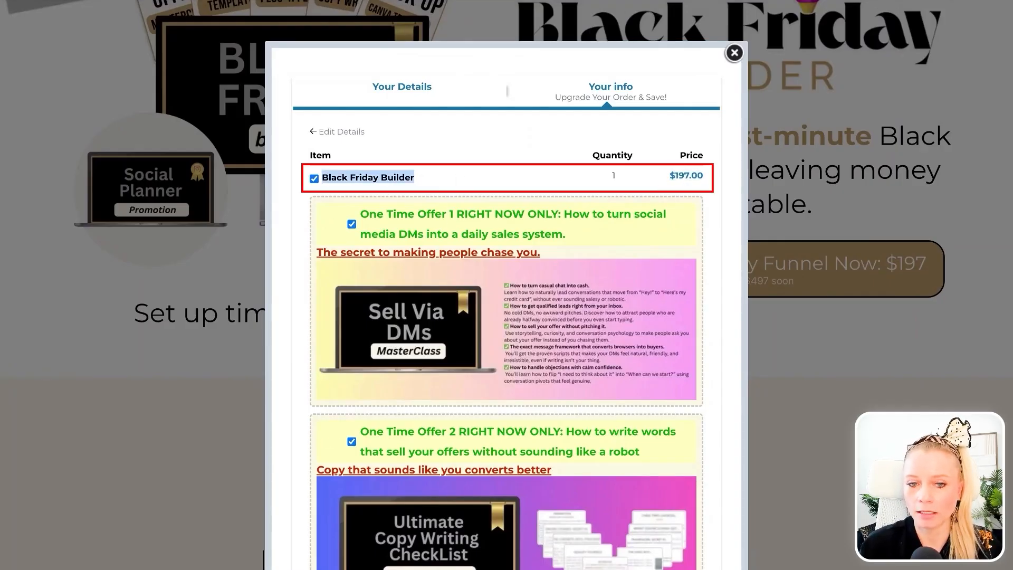
scroll(669, 355, "down", 1)
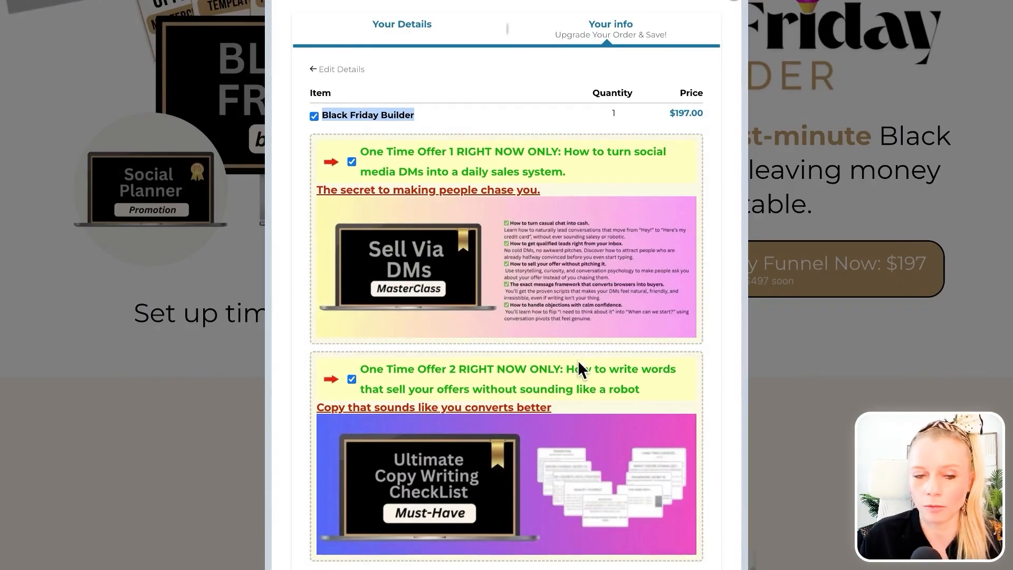
triple_click(382, 115)
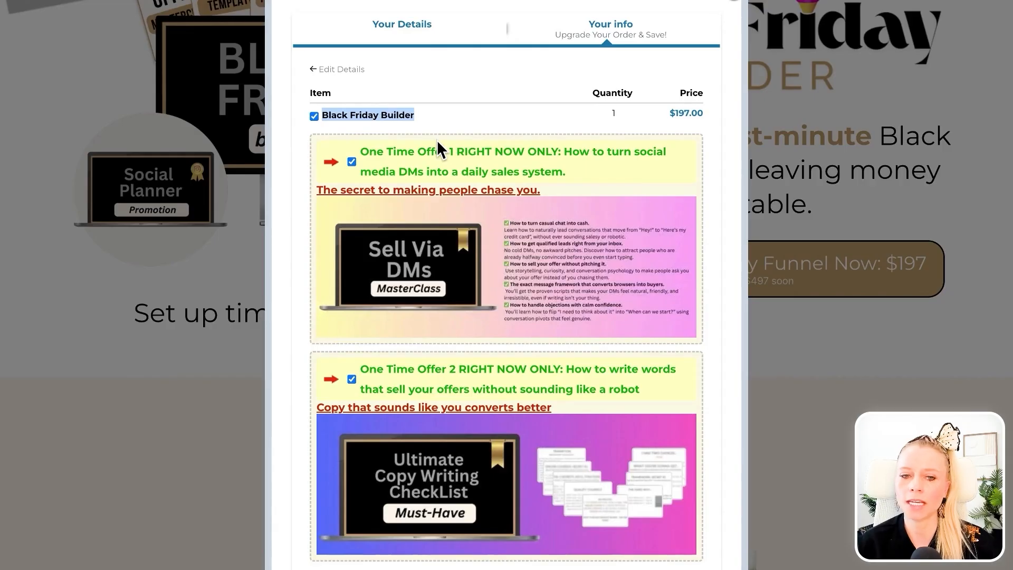
scroll(436, 141, "up", 1)
scroll(436, 140, "up", 1)
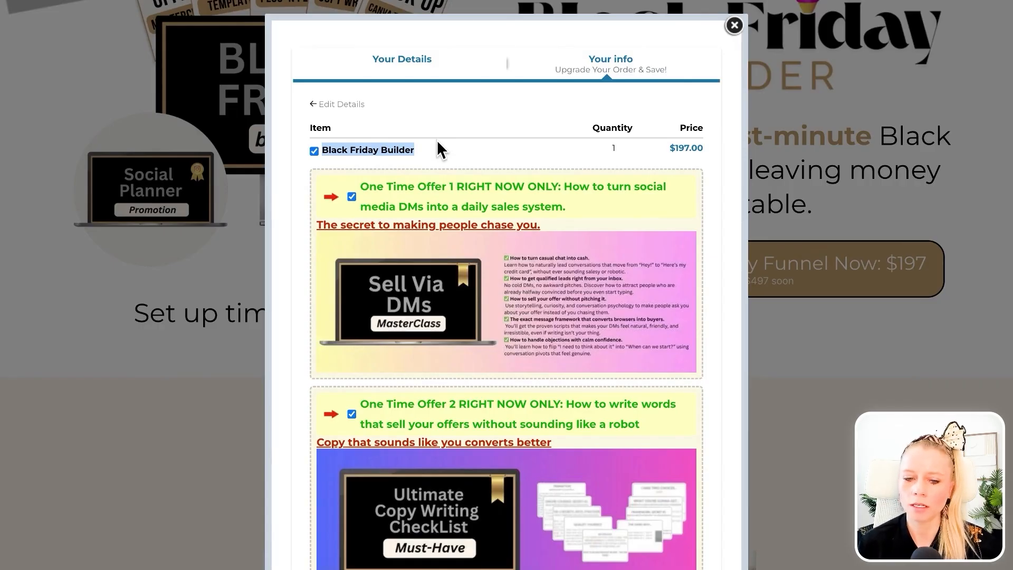
scroll(438, 153, "down", 1)
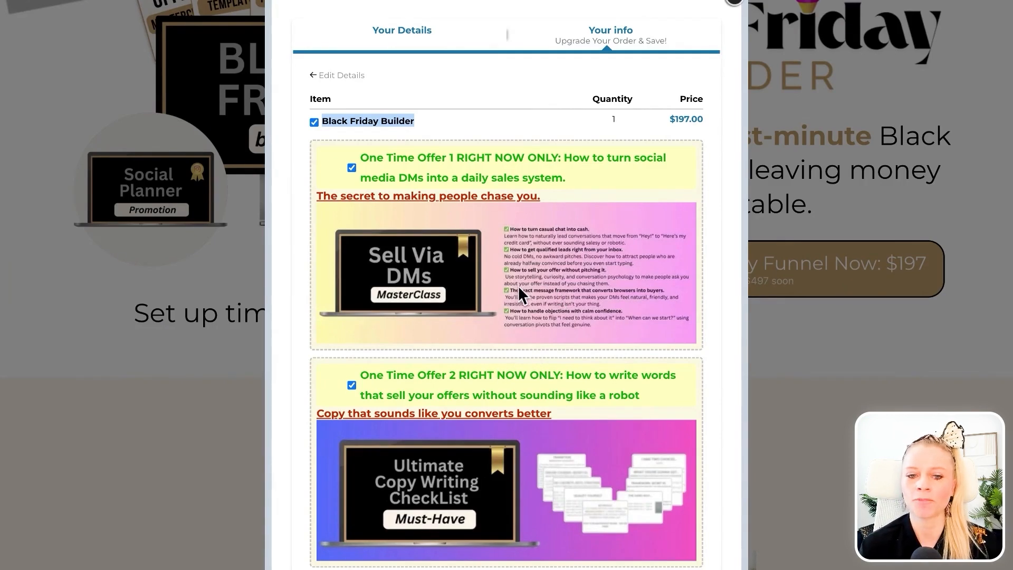
scroll(577, 290, "down", 1)
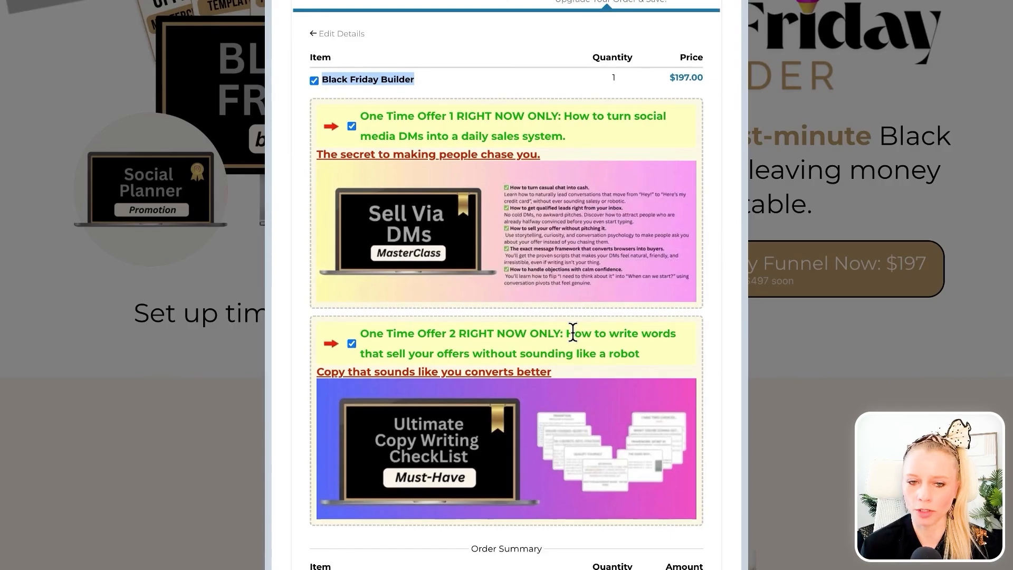
left_click(385, 65)
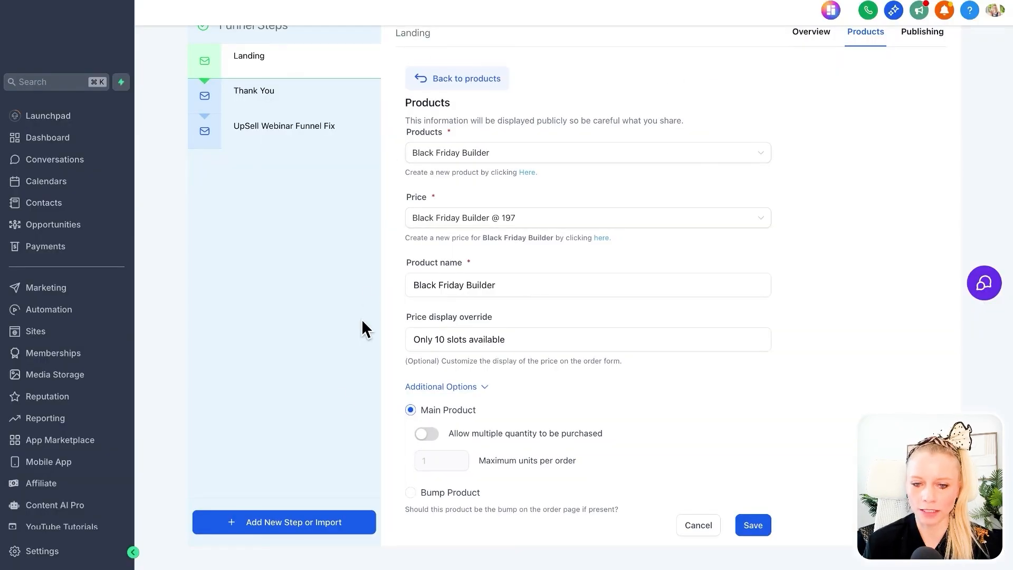
Switch the Black Friday Builder entry to Bump Product, then cancel it without saving.
left_click(410, 493)
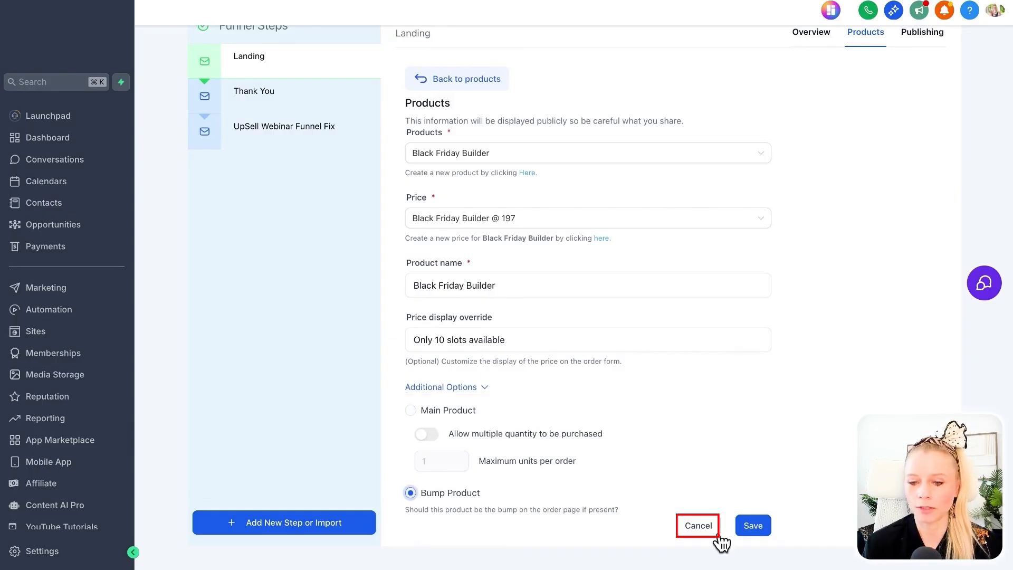
left_click(701, 527)
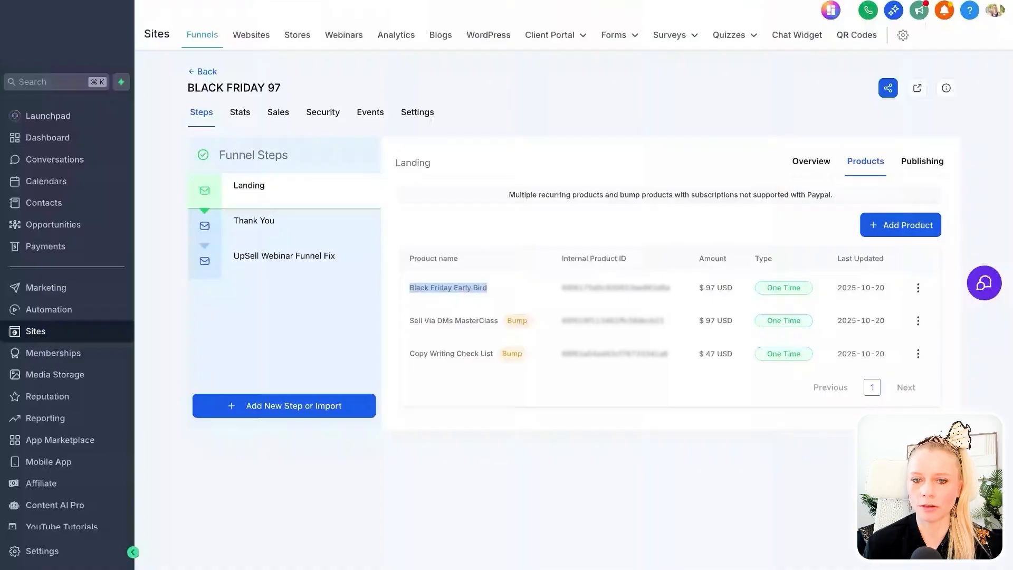
Open the Landing page in the builder and select the two-step order form in its checkout popup.
left_click(805, 164)
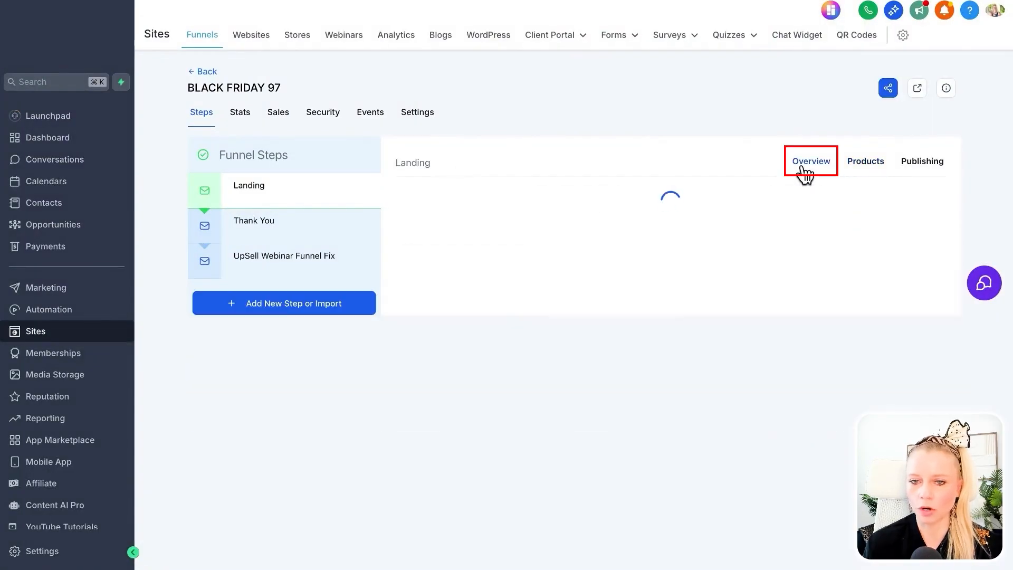
left_click(439, 408)
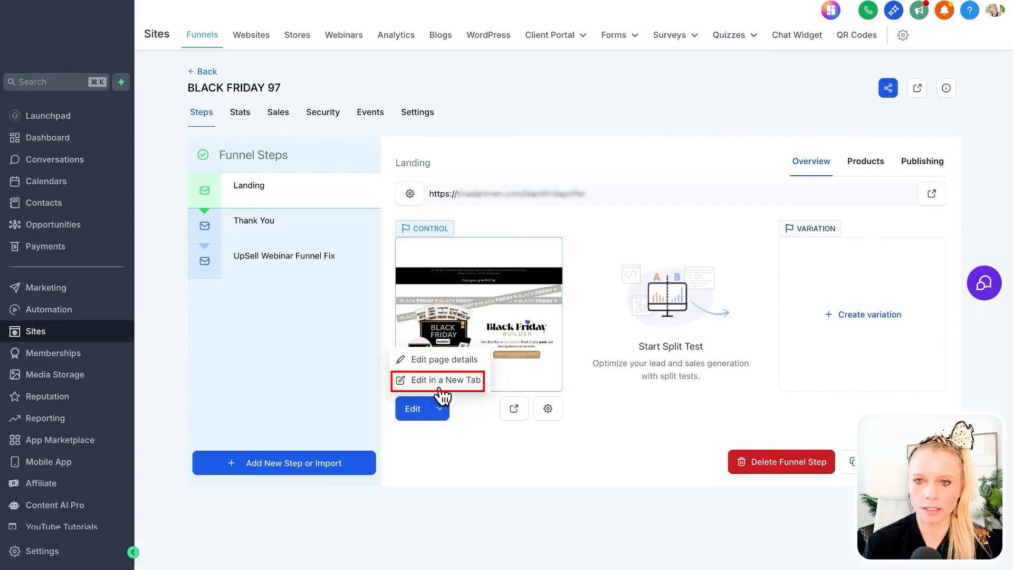
left_click(438, 380)
left_click(780, 386)
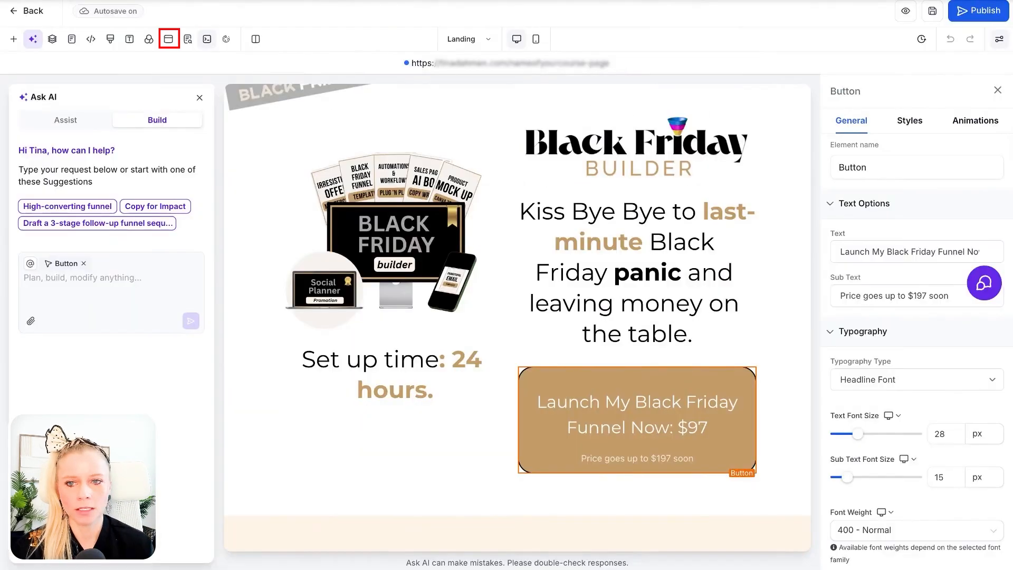
left_click(169, 40)
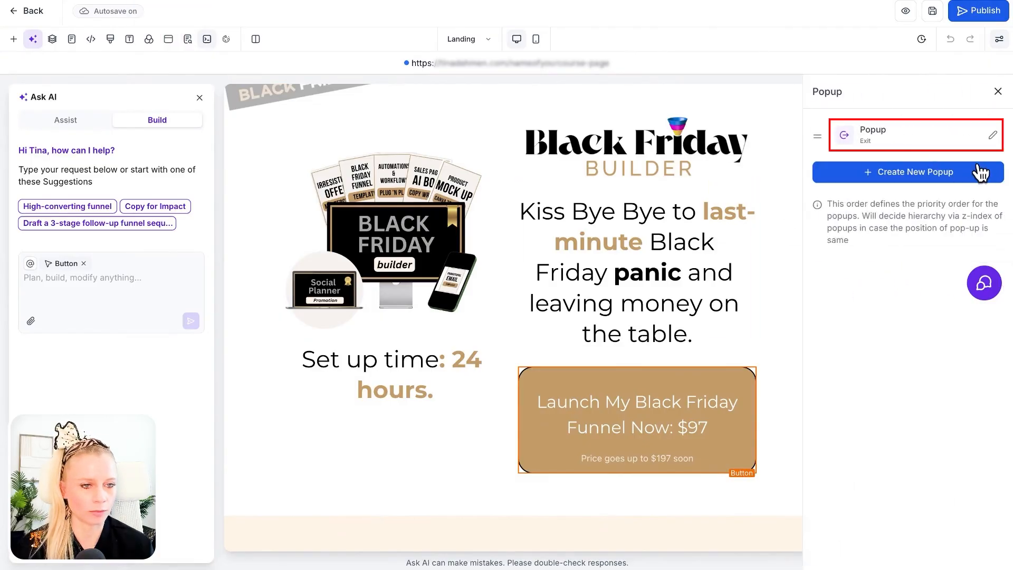
left_click(992, 136)
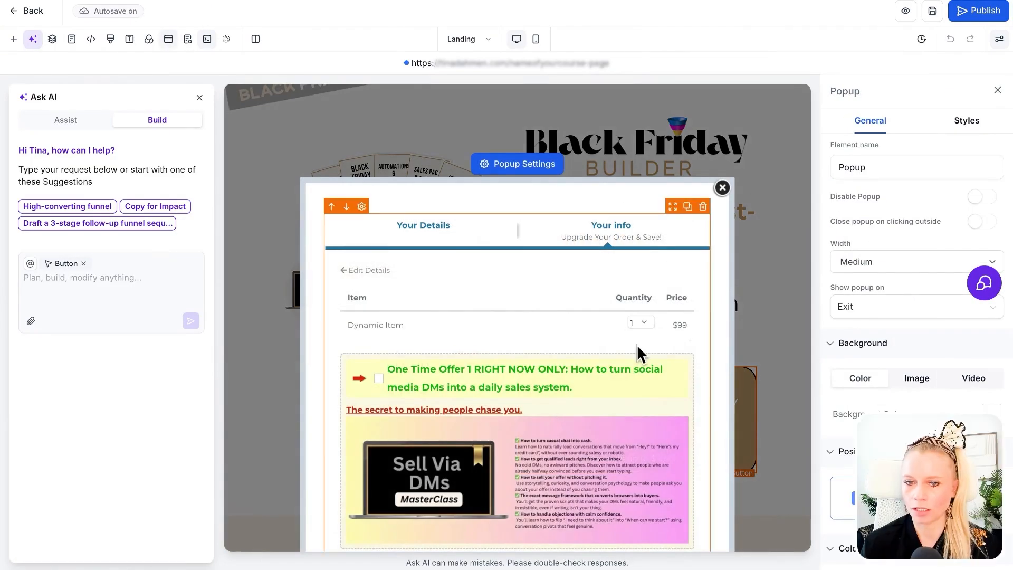
scroll(638, 345, "down", 3)
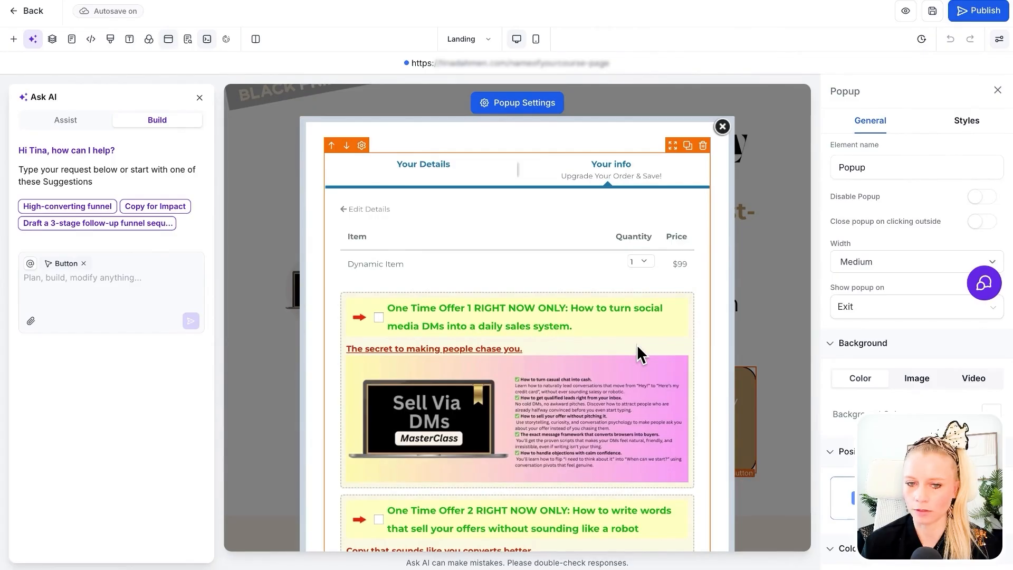
left_click(637, 344)
Add a second two-step order form below checkout, delete it, and reselect the original form.
scroll(637, 344, "down", 10)
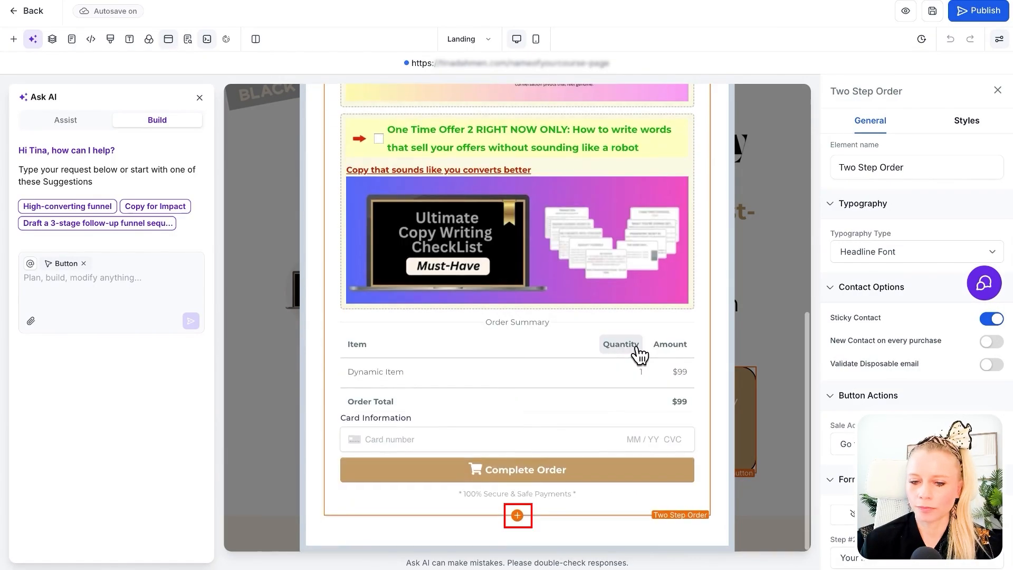
left_click(519, 516)
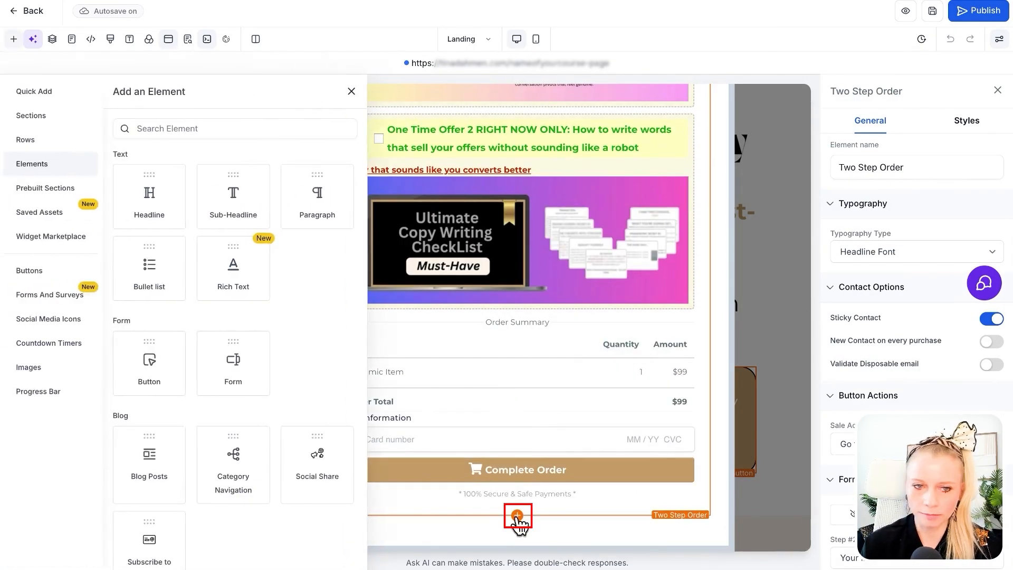
scroll(315, 379, "down", 8)
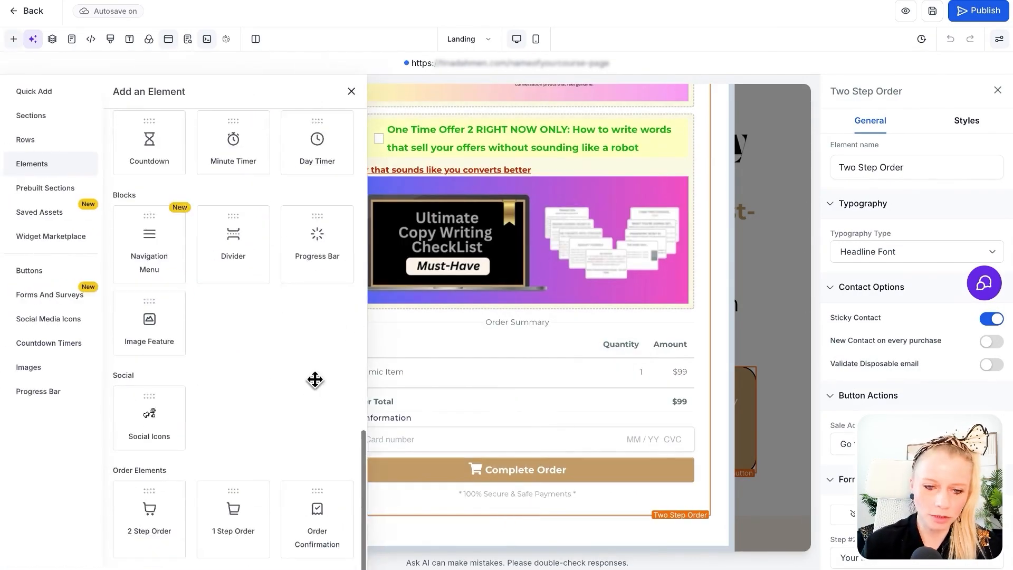
left_click(168, 522)
scroll(413, 481, "down", 5)
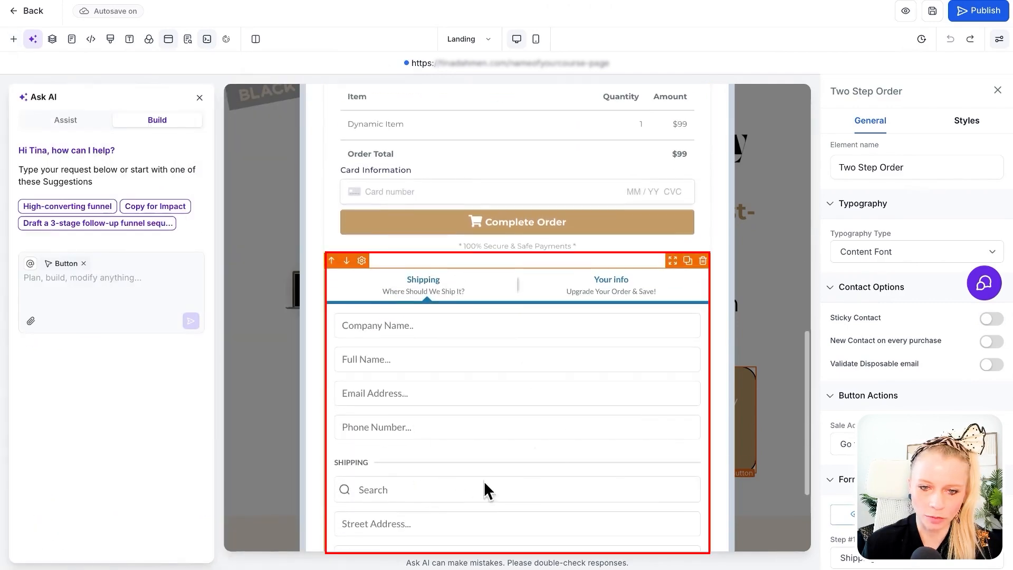
left_click(702, 261)
scroll(565, 396, "up", 5)
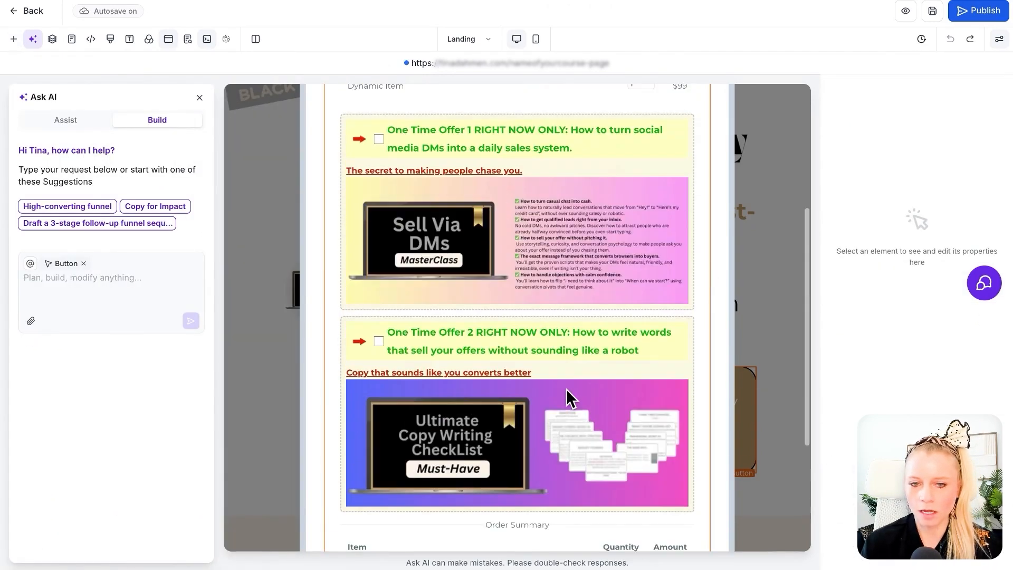
left_click(567, 315)
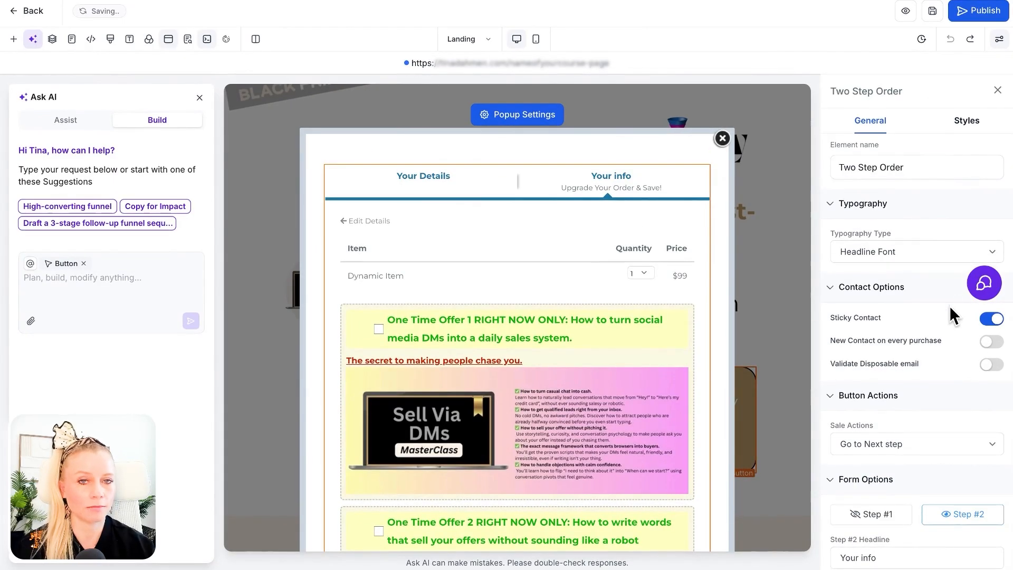
Review the Two Step Order element's general settings and its Step #1 headline.
triple_click(854, 84)
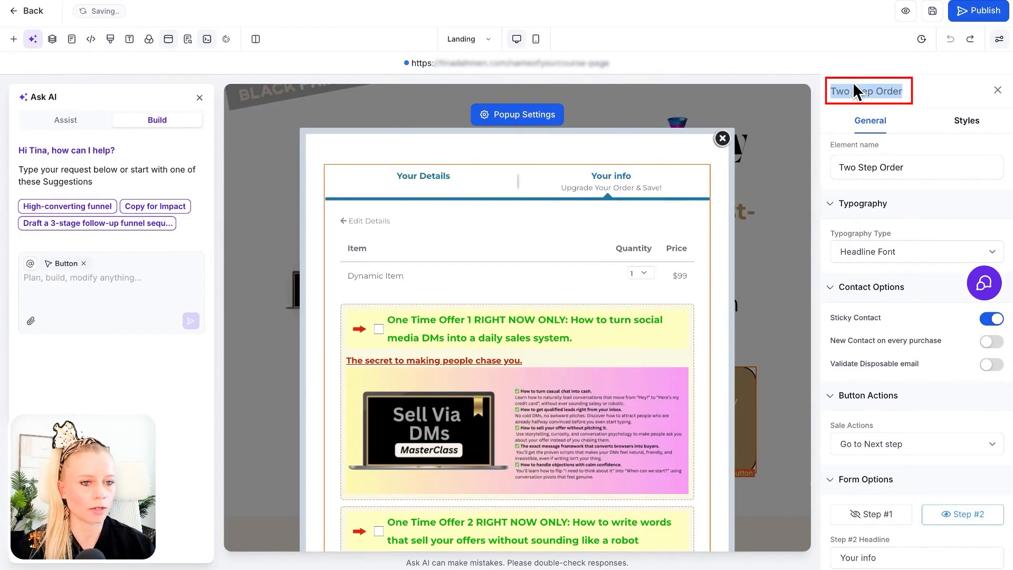
left_click(869, 123)
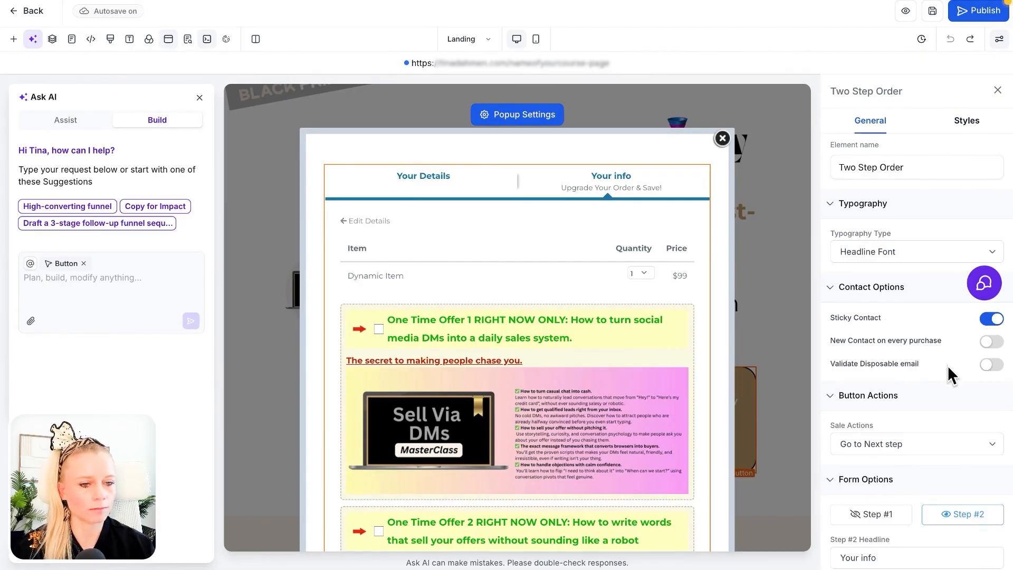
scroll(994, 352, "down", 1)
scroll(898, 422, "down", 4)
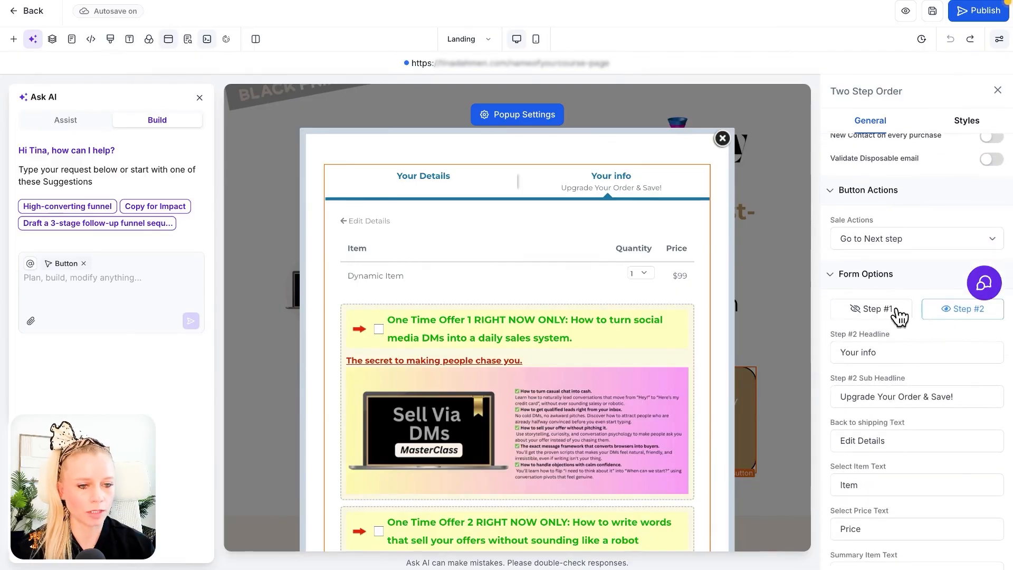
left_click(880, 309)
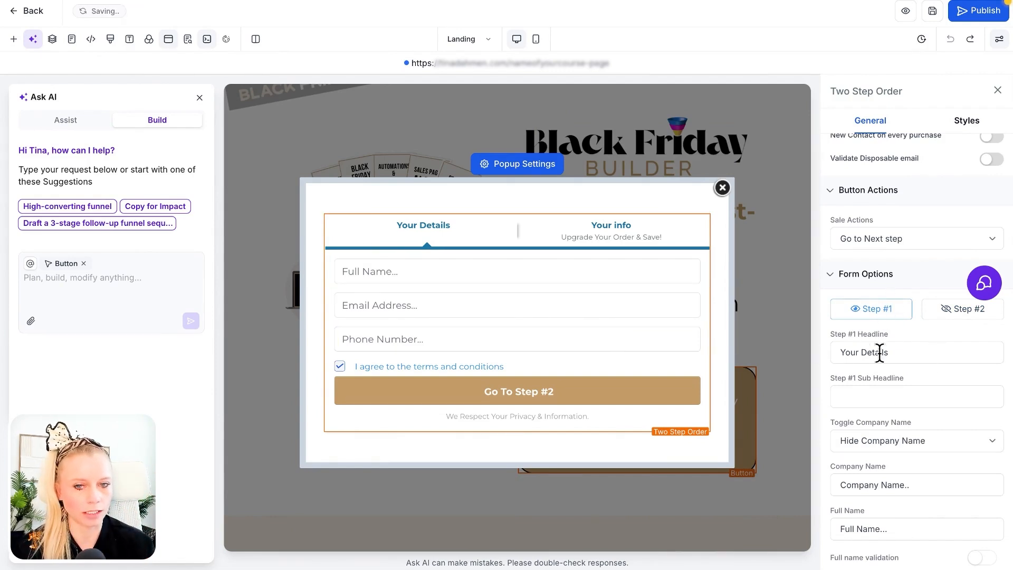
left_click_drag(902, 353, 815, 356)
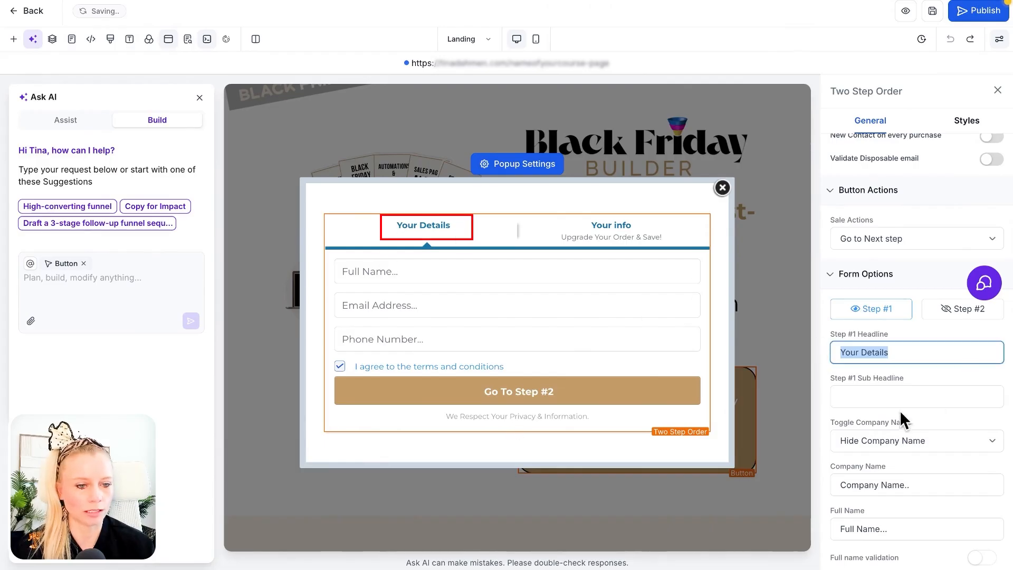
scroll(904, 424, "down", 1)
scroll(922, 348, "up", 1)
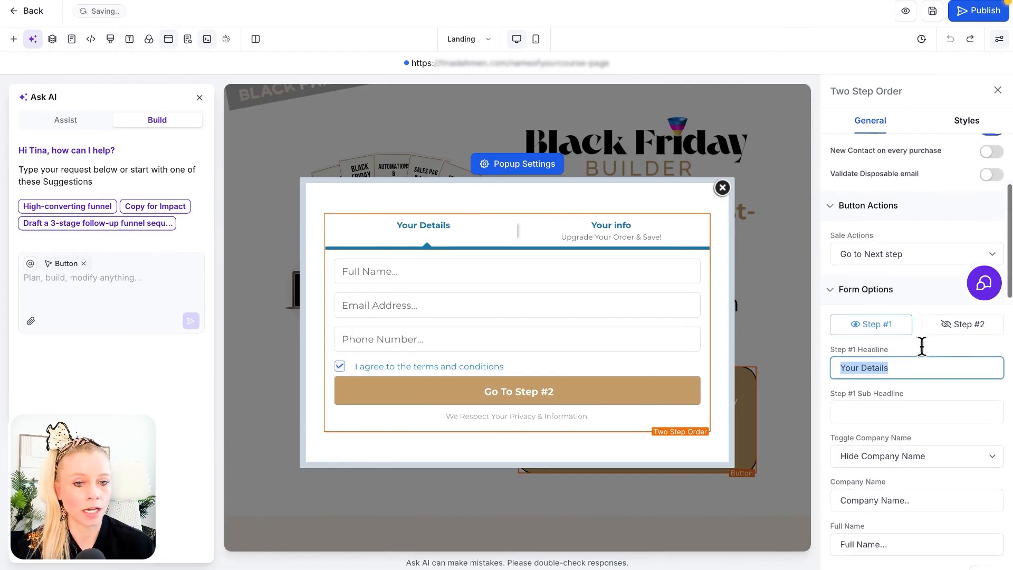
Delete the 'Upgrade Your Order & Save!' subheadline from Step #2.
left_click(953, 336)
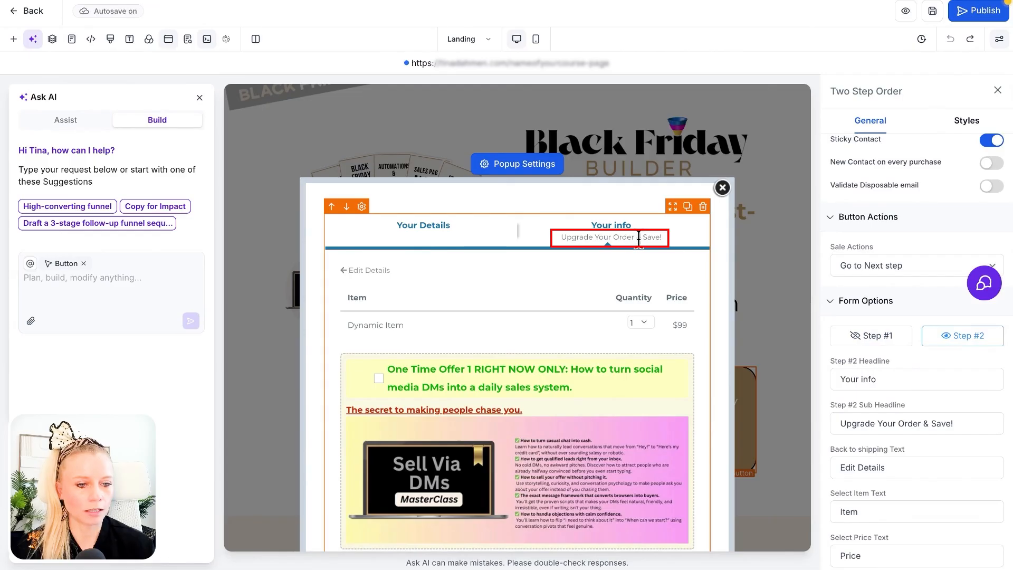
triple_click(866, 422)
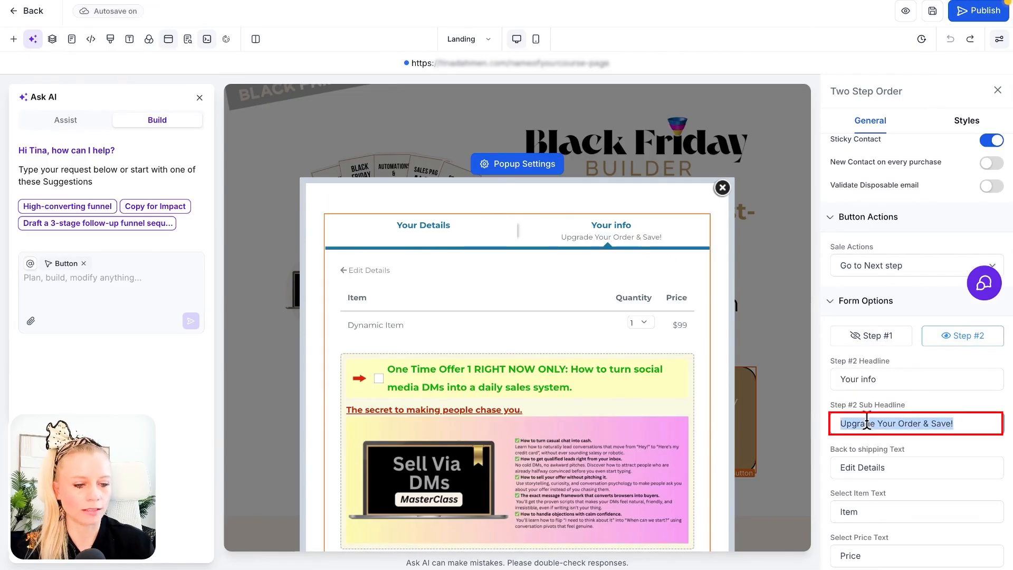
key("BackSpace")
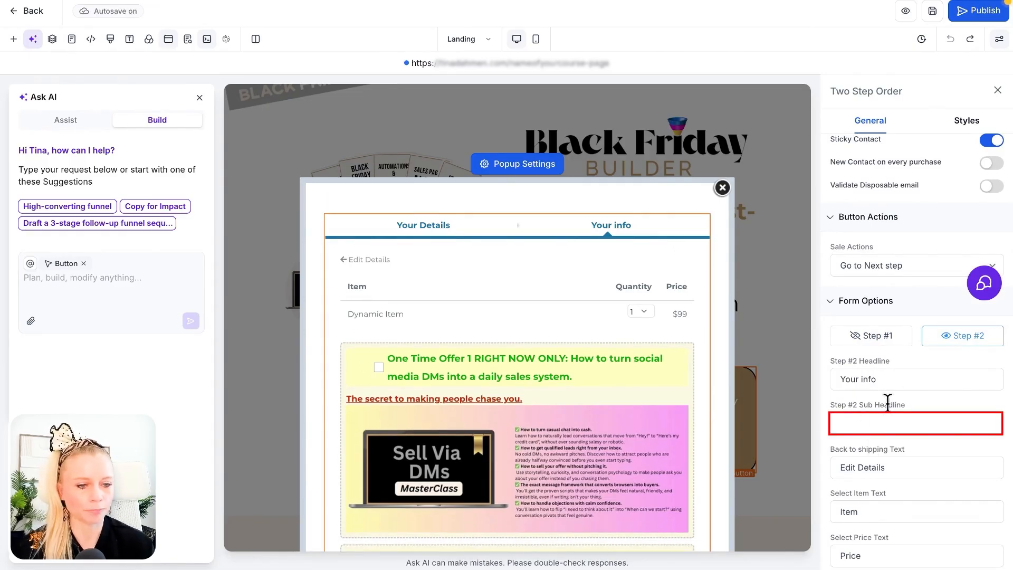
Back on Step #1, leave the company name field hidden.
left_click(876, 336)
scroll(906, 439, "down", 1)
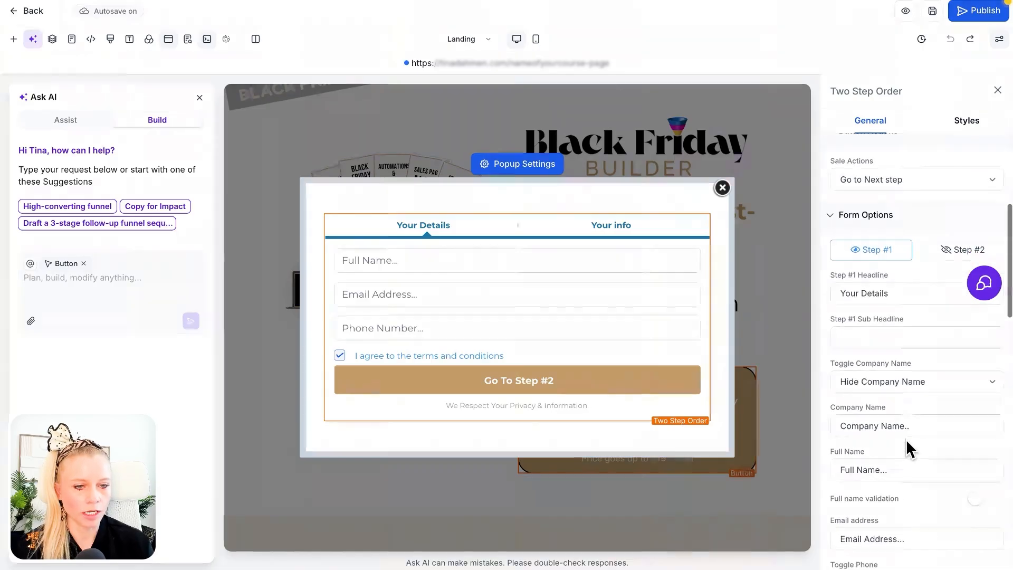
left_click(925, 382)
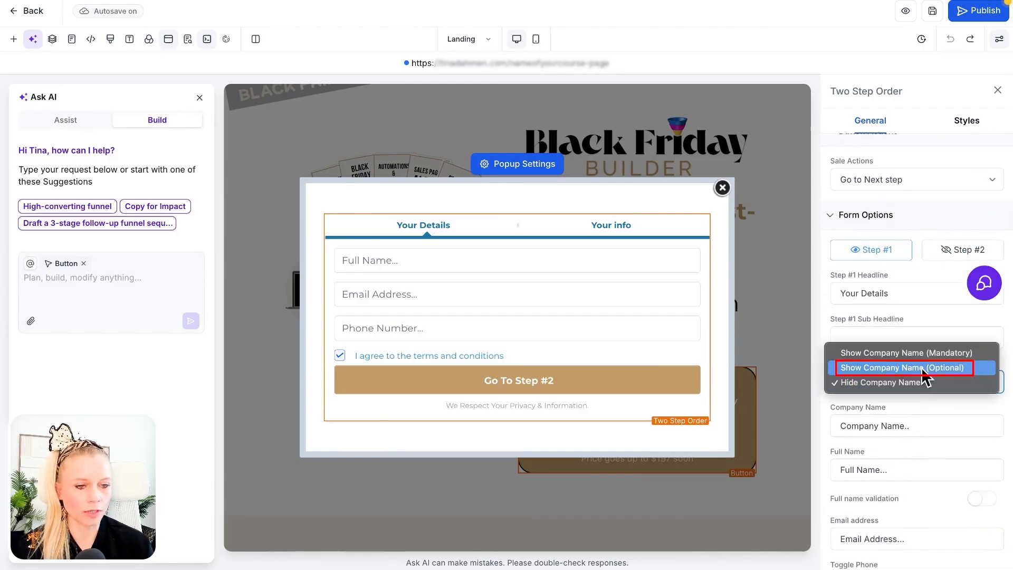
left_click(925, 393)
scroll(928, 417, "down", 5)
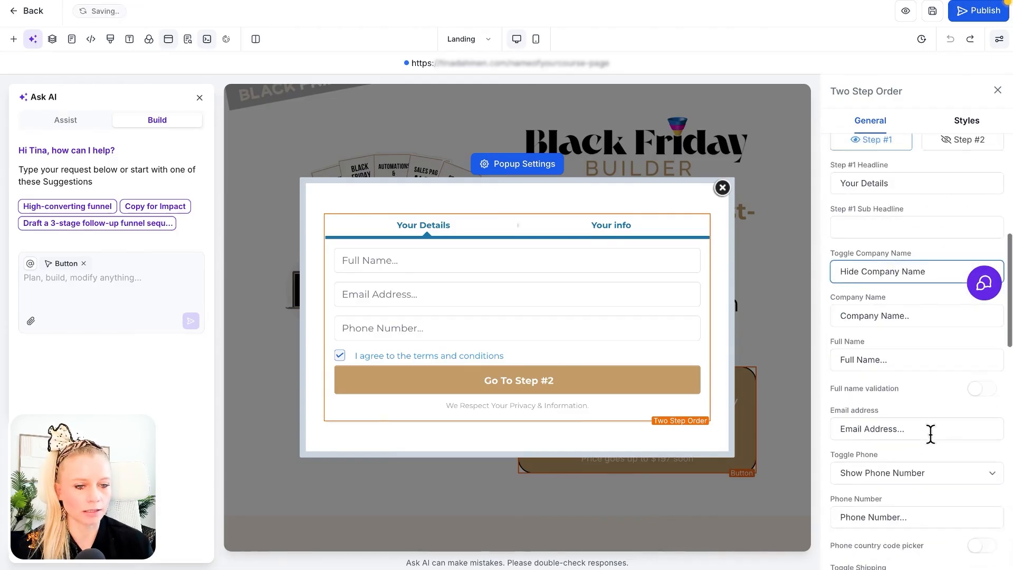
scroll(976, 443, "down", 1)
scroll(973, 438, "down", 2)
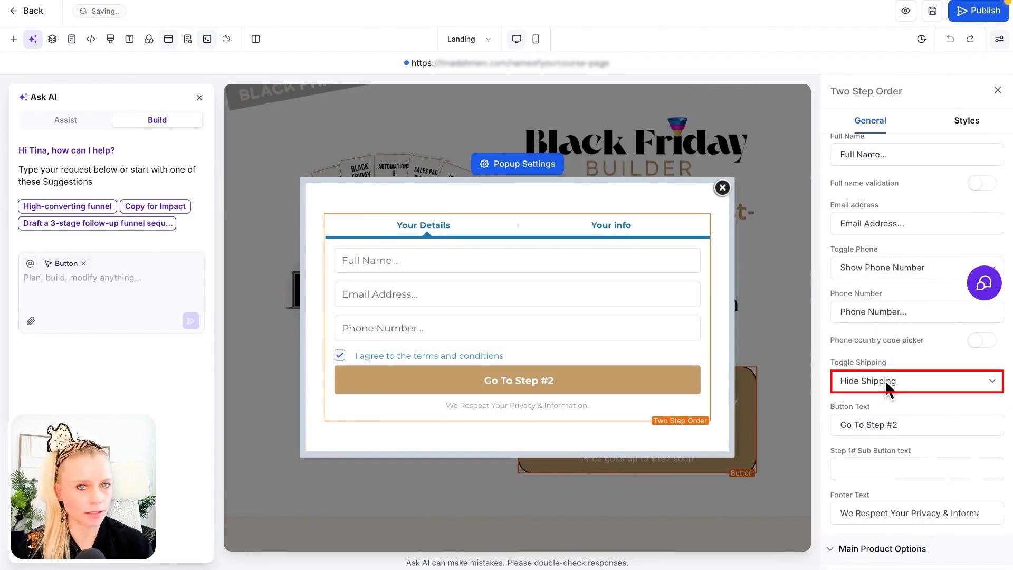
Toggle the shipping fields to Show and back to Hide, then check the footer text.
left_click(885, 383)
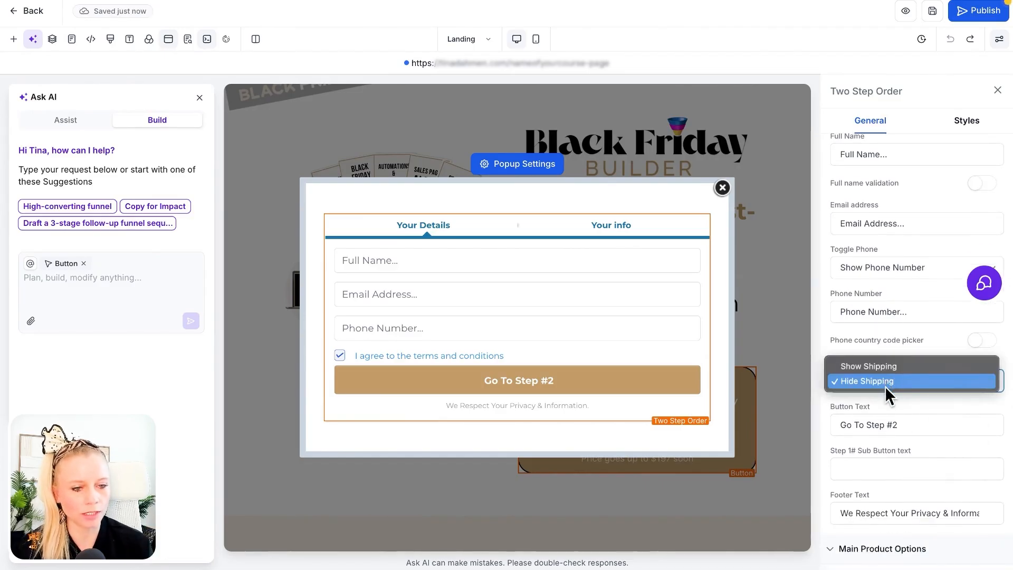
left_click(887, 366)
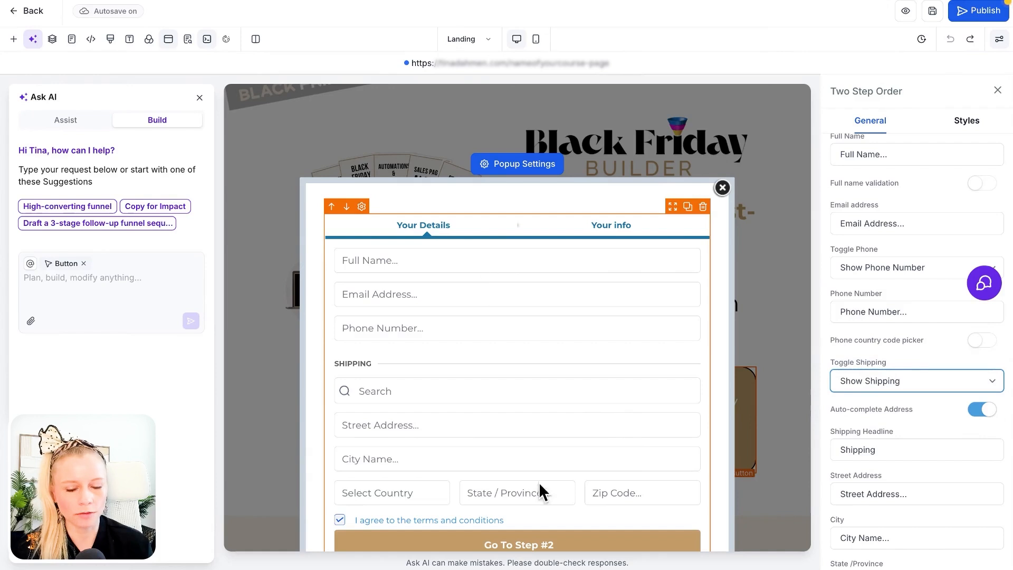
left_click(914, 382)
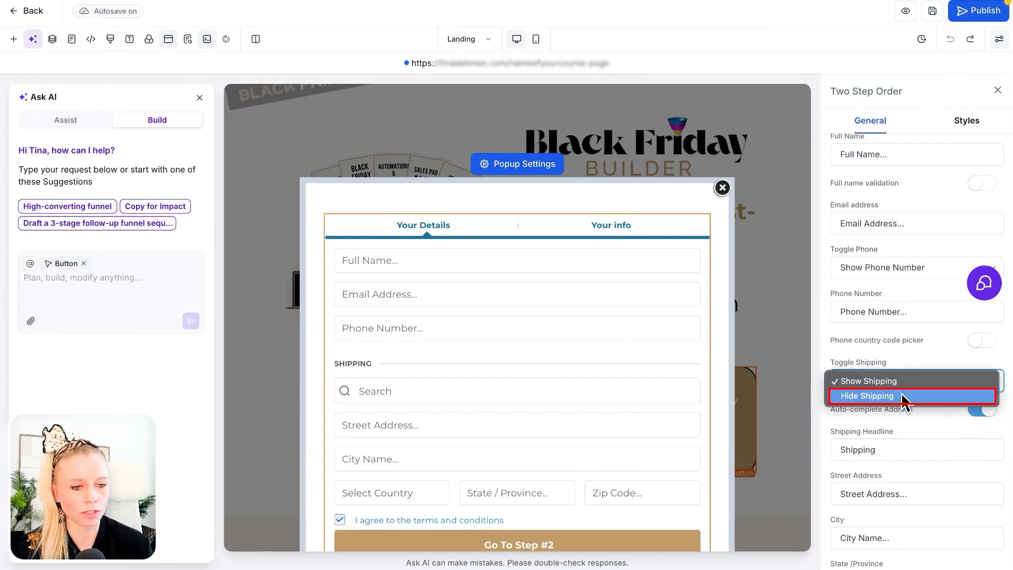
left_click(901, 395)
scroll(920, 458, "down", 2)
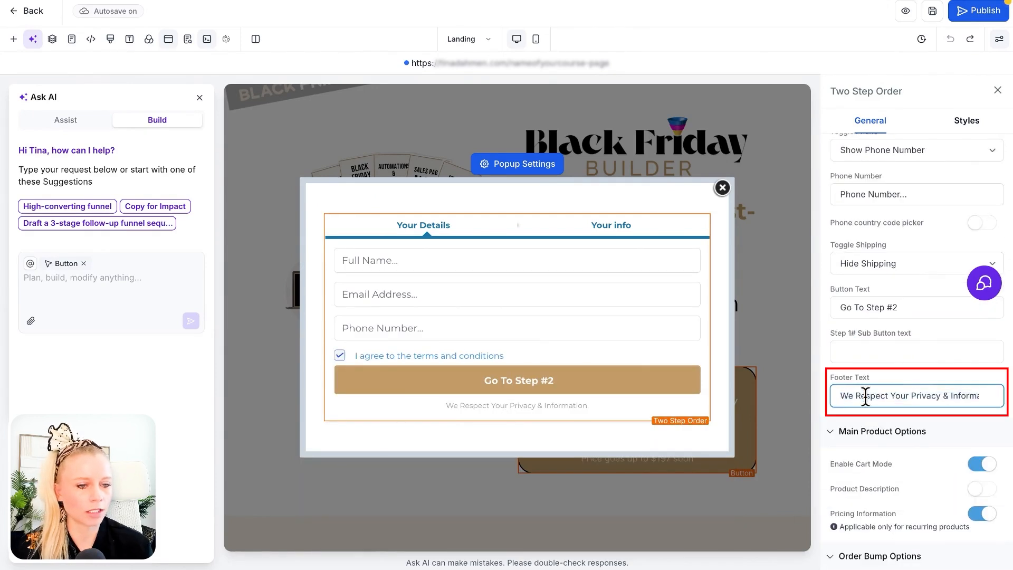
triple_click(865, 396)
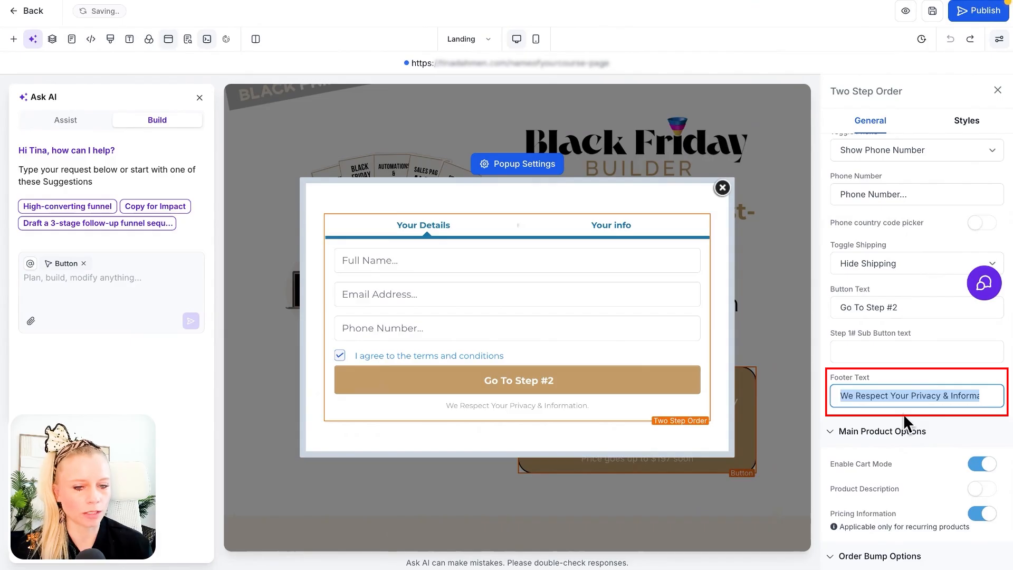
scroll(914, 452, "down", 3)
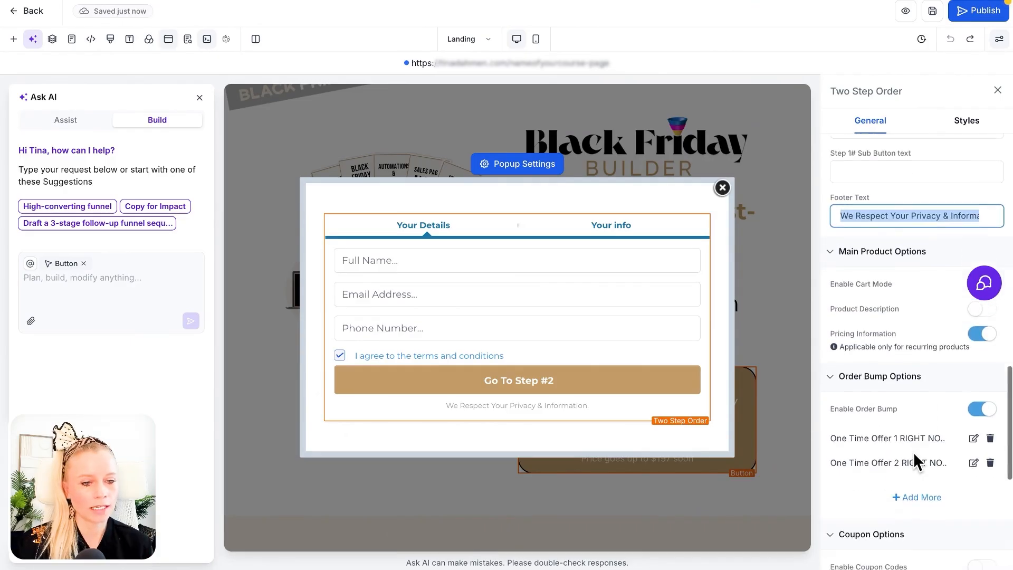
scroll(913, 451, "down", 1)
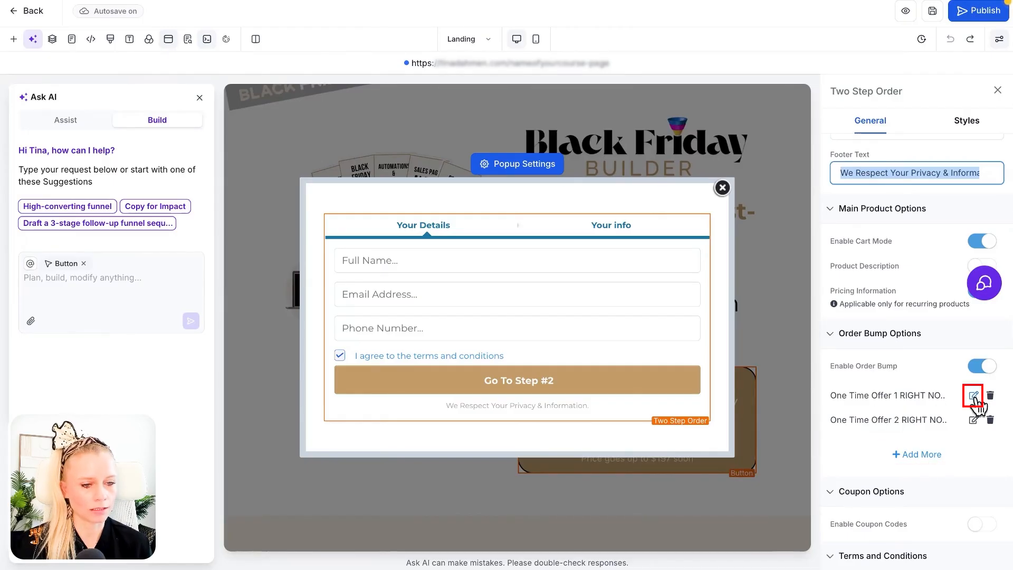
Start another order bump and browse the bump product list without choosing a product.
left_click(922, 454)
scroll(924, 462, "down", 1)
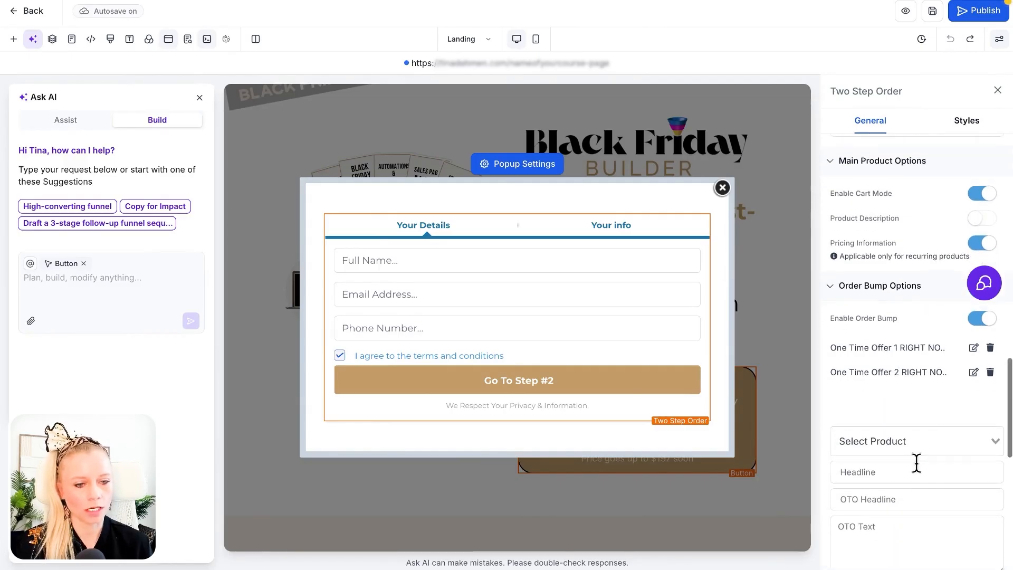
left_click(898, 440)
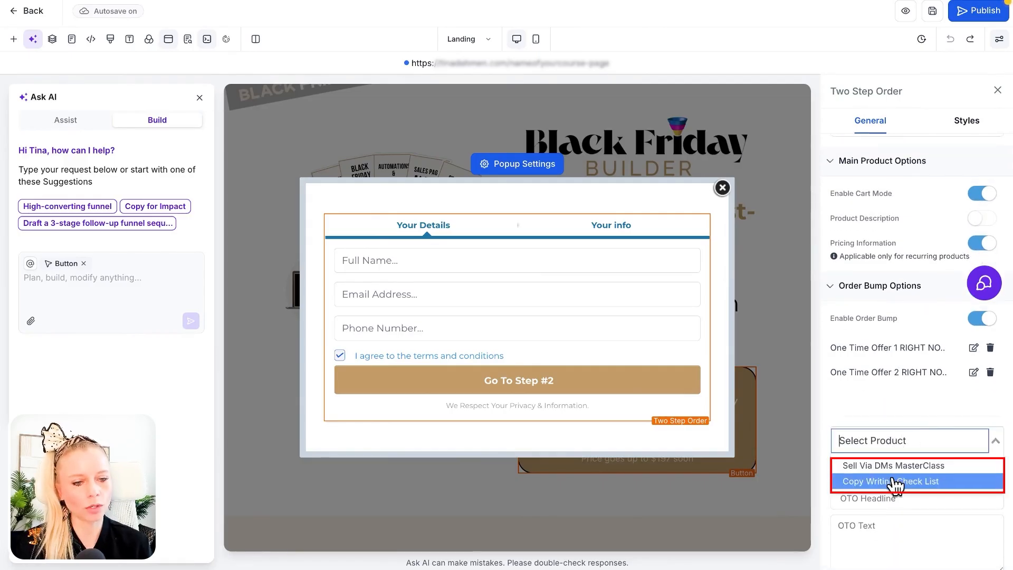
scroll(899, 414, "down", 1)
left_click(895, 392)
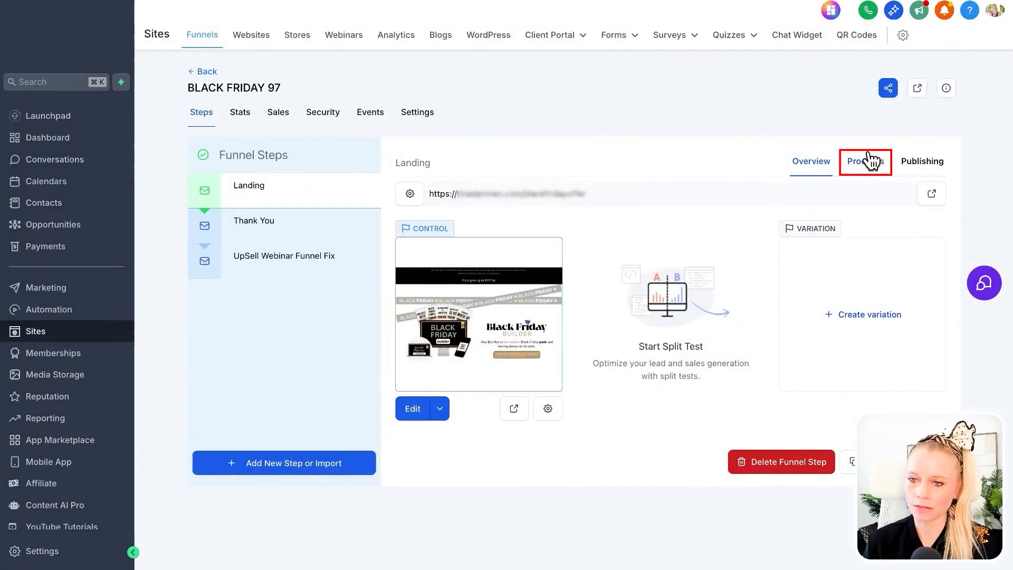
left_click(860, 164)
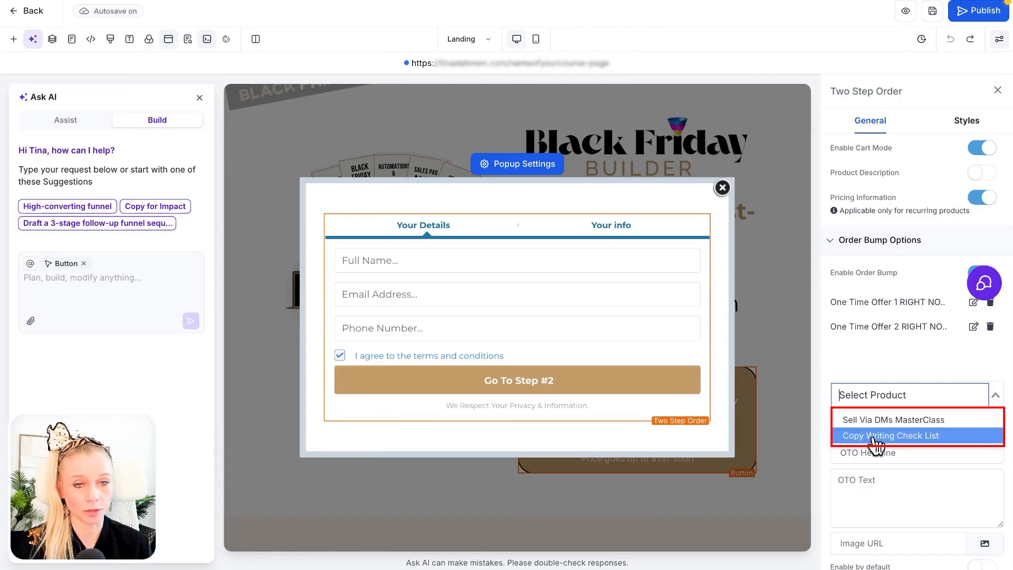
left_click(870, 369)
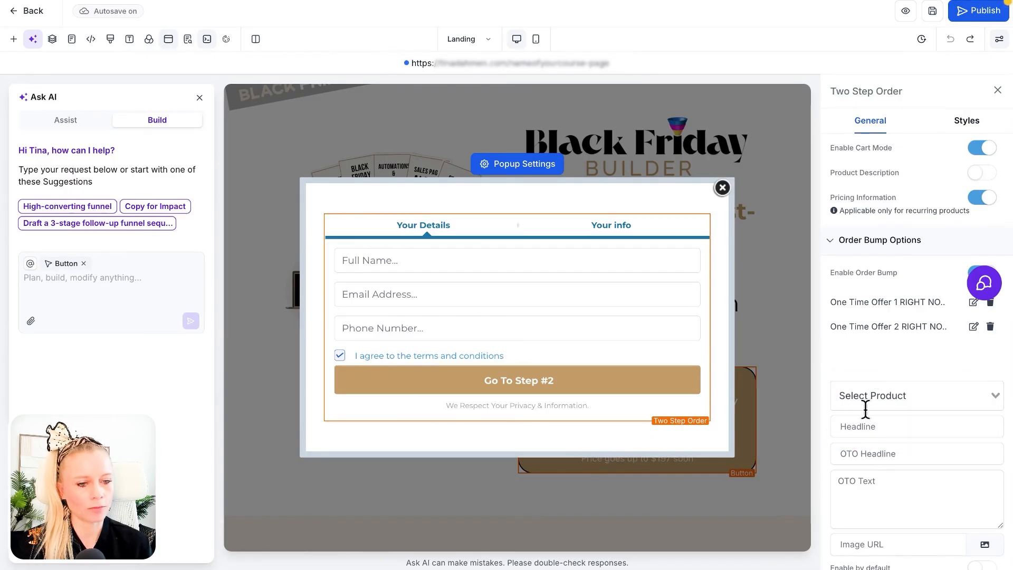
left_click(865, 405)
left_click(853, 454)
scroll(899, 459, "down", 1)
Turn on Enable by default for the new order bump.
left_click(892, 444)
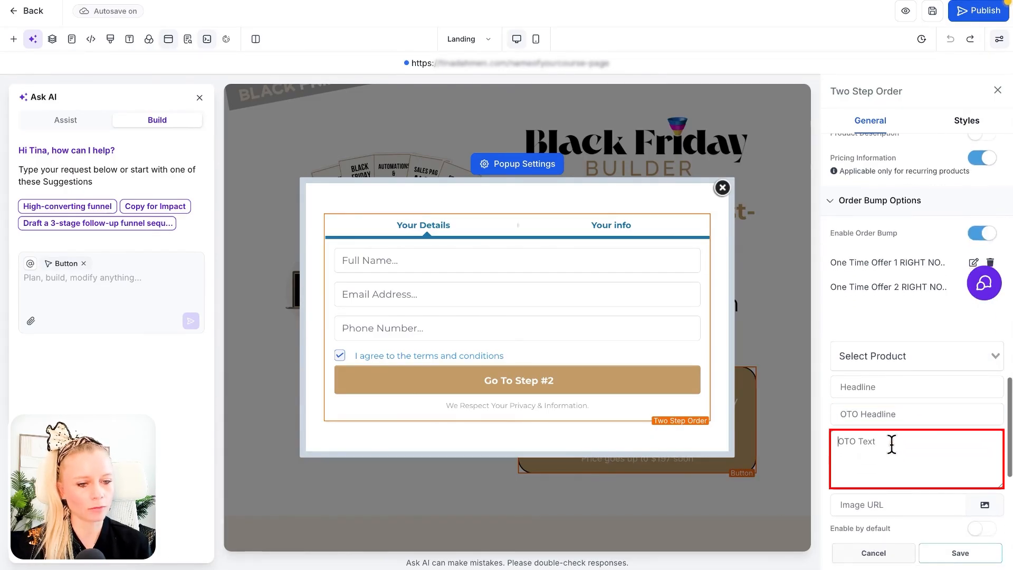
scroll(891, 444, "down", 1)
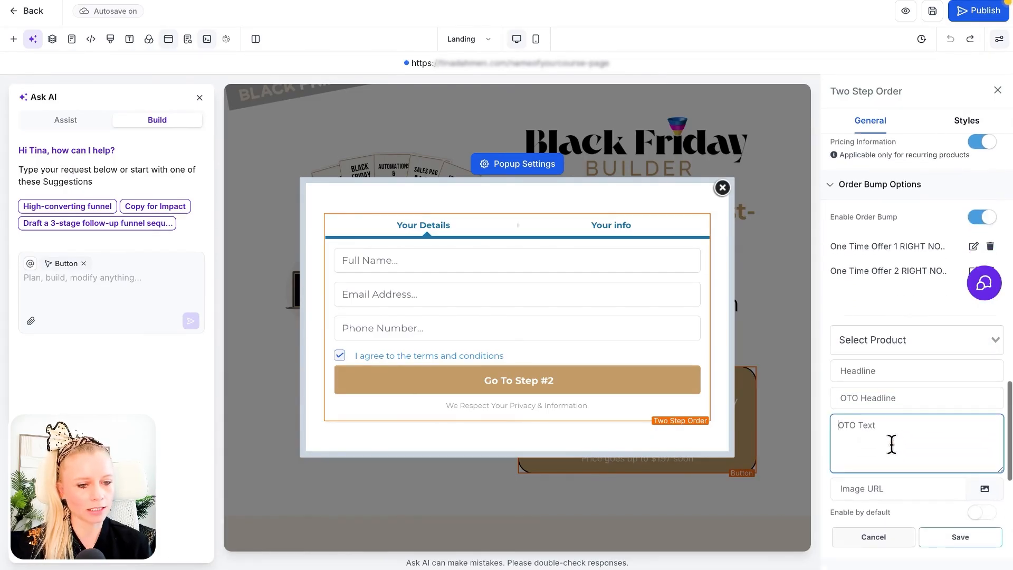
scroll(976, 502, "down", 1)
left_click(984, 484)
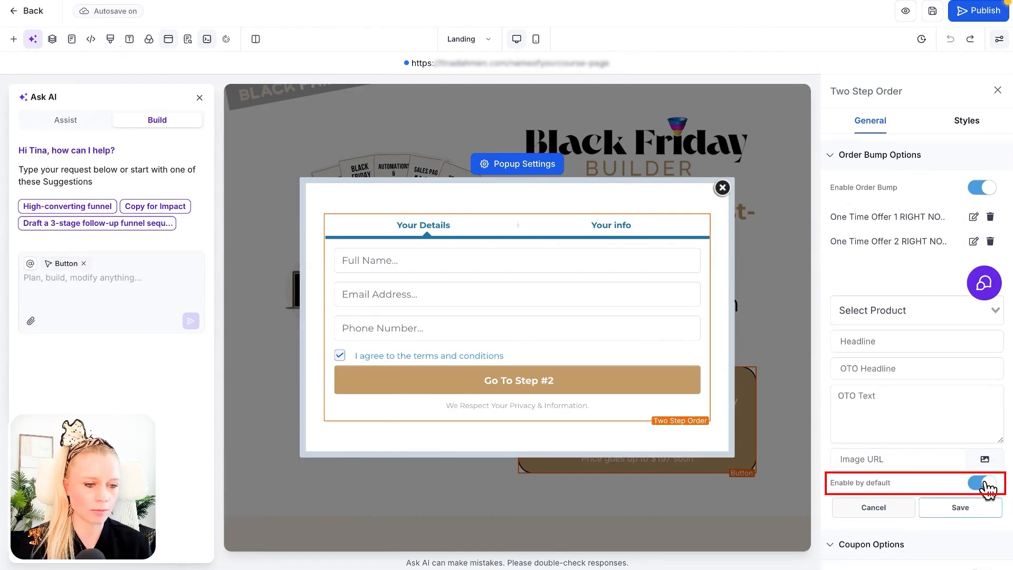
left_click(984, 484)
left_click(984, 484)
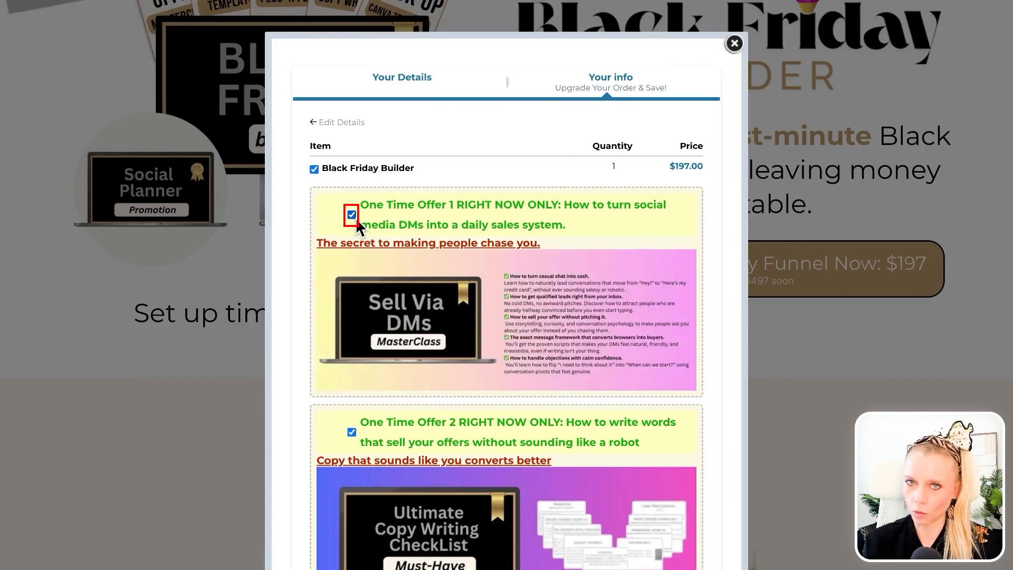
In the preview, untick both One Time Offer bumps, dropping the total from $341.00 to $197.00.
scroll(356, 245, "down", 7)
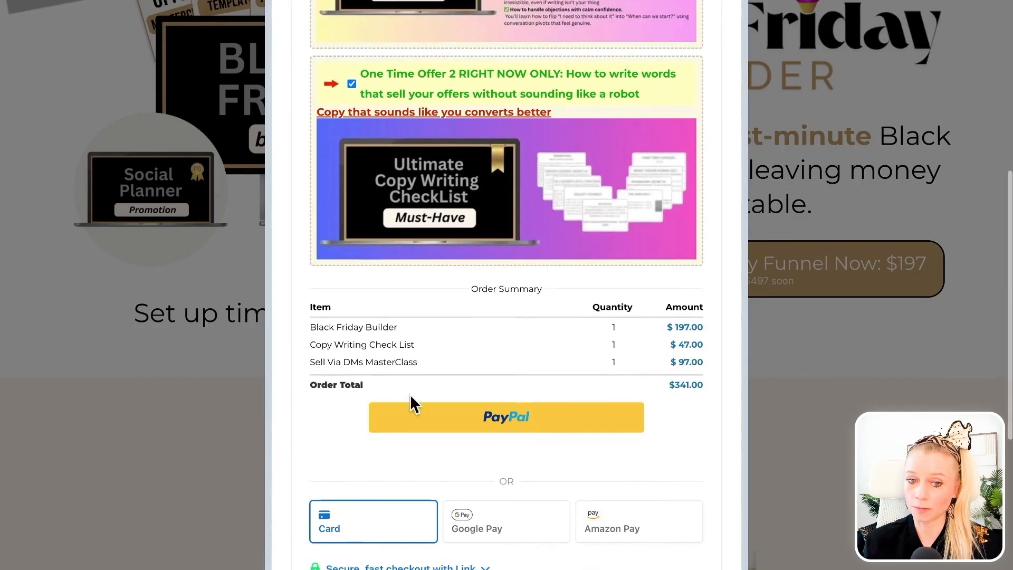
left_click_drag(687, 360, 666, 325)
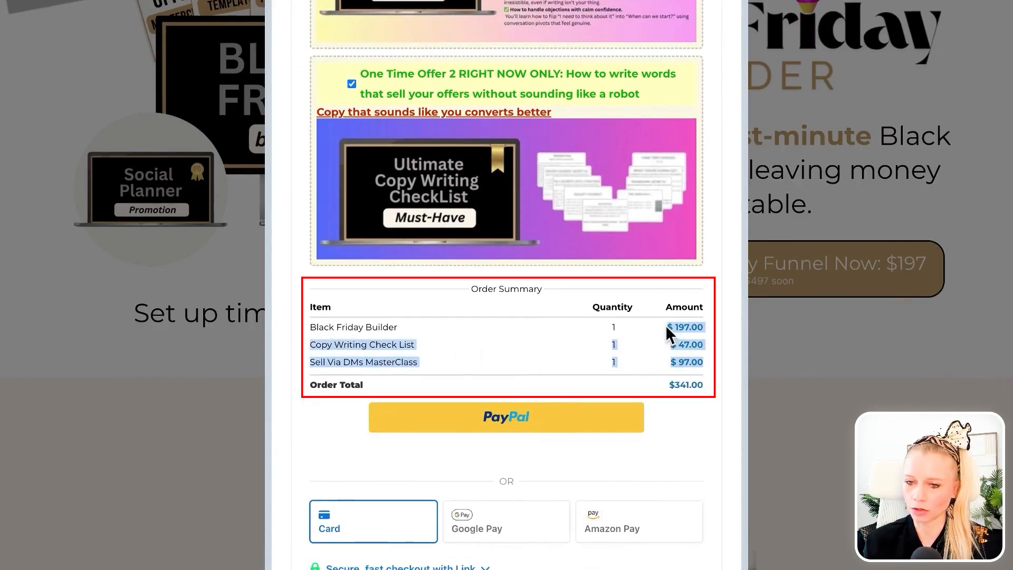
left_click(667, 353)
scroll(558, 342, "up", 4)
scroll(558, 343, "up", 1)
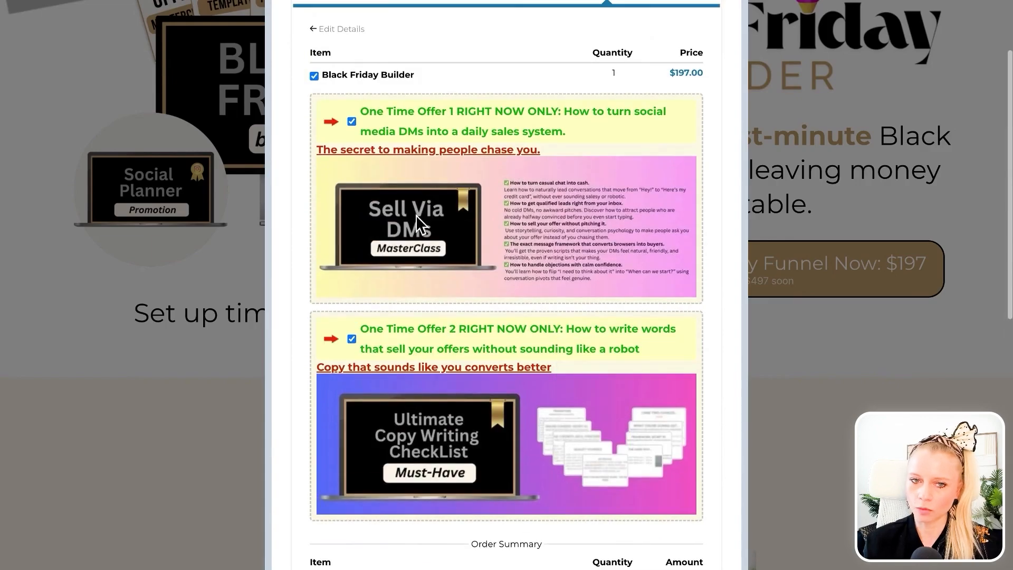
left_click(351, 121)
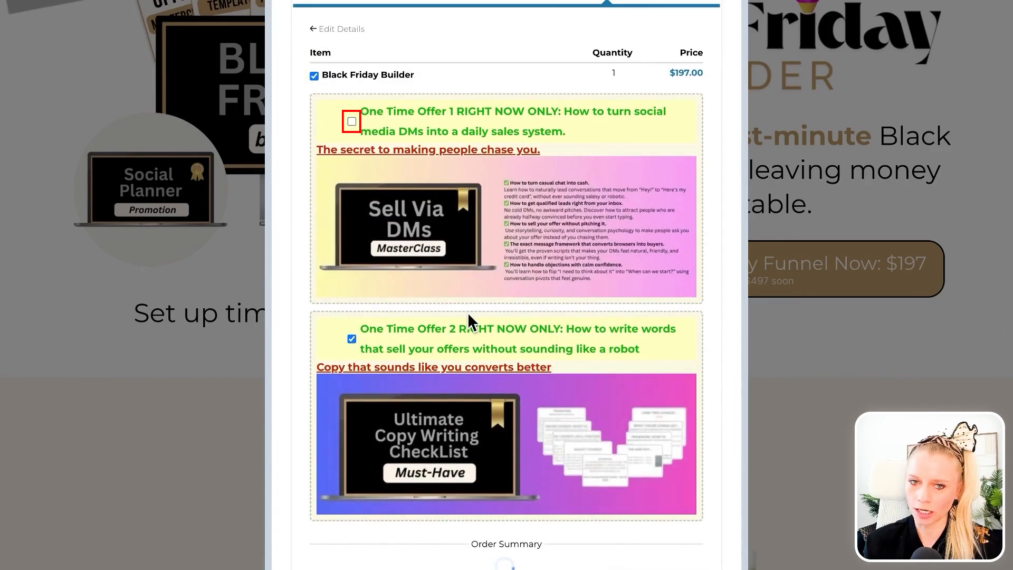
scroll(468, 319, "down", 5)
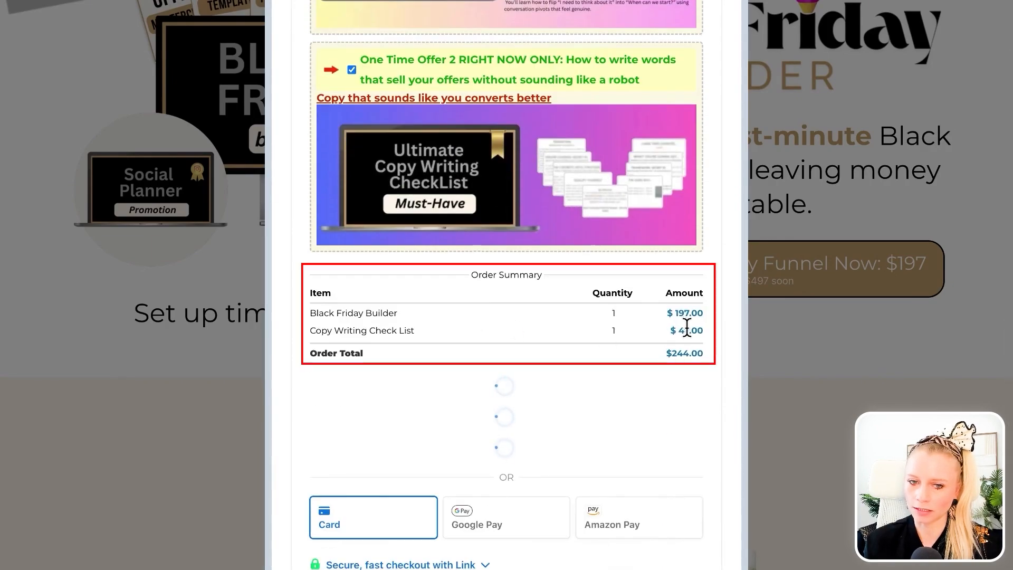
left_click(352, 70)
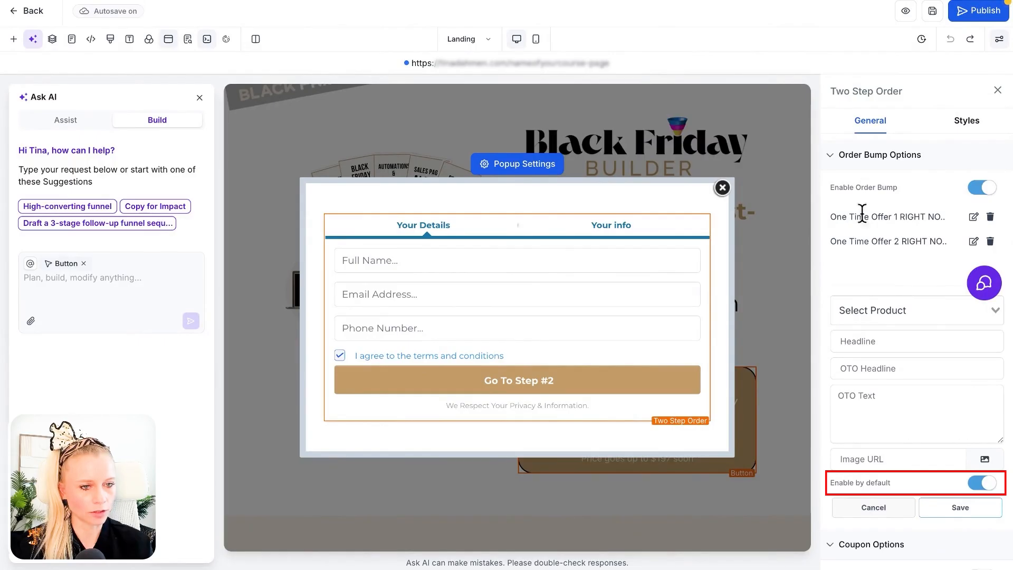
Discard the blank new bump and open One Time Offer 1's settings for editing.
left_click(873, 505)
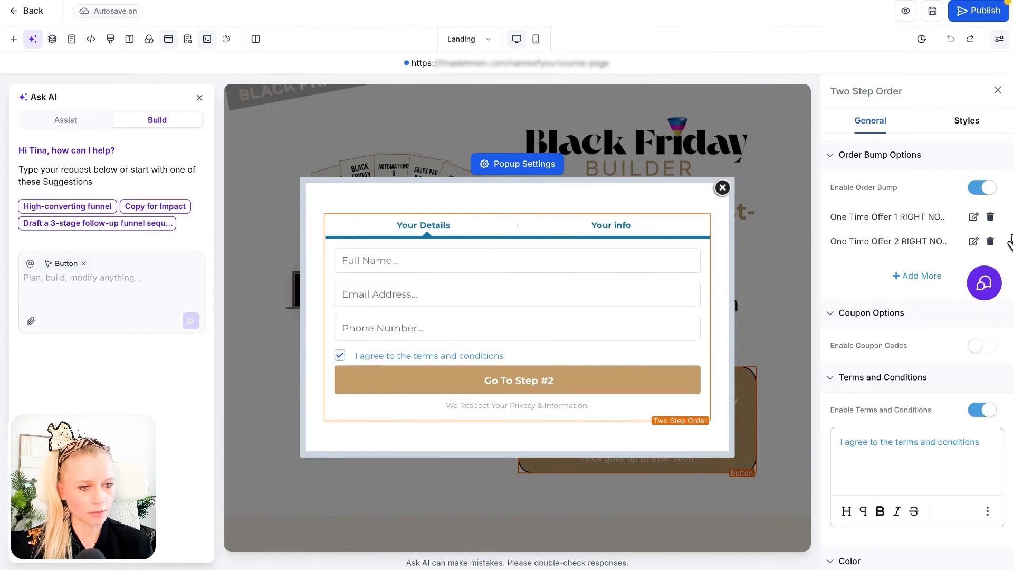
left_click(973, 217)
key("Return")
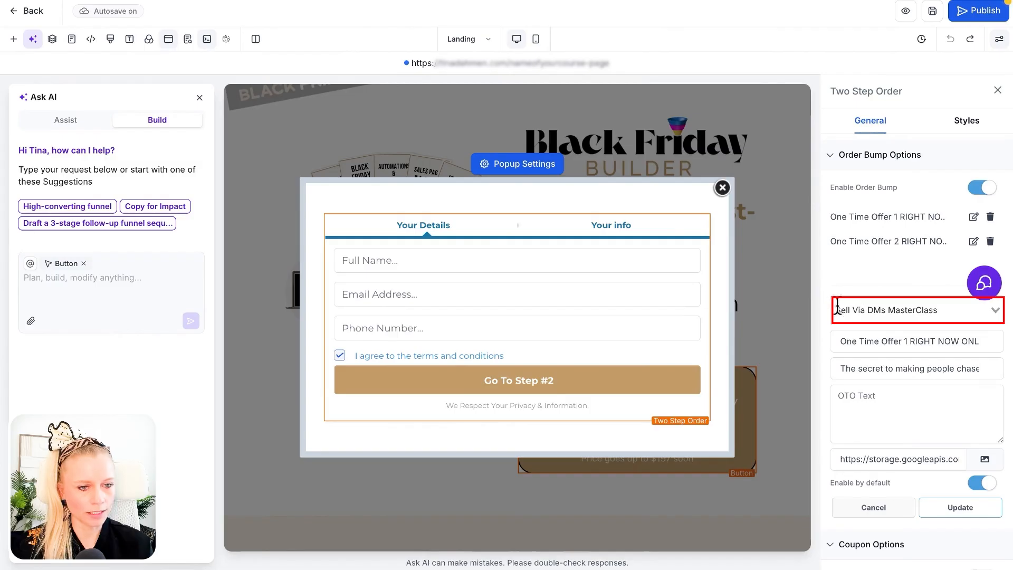
Review Offer 1's headline and image, closing Media Storage without changing the image.
triple_click(855, 341)
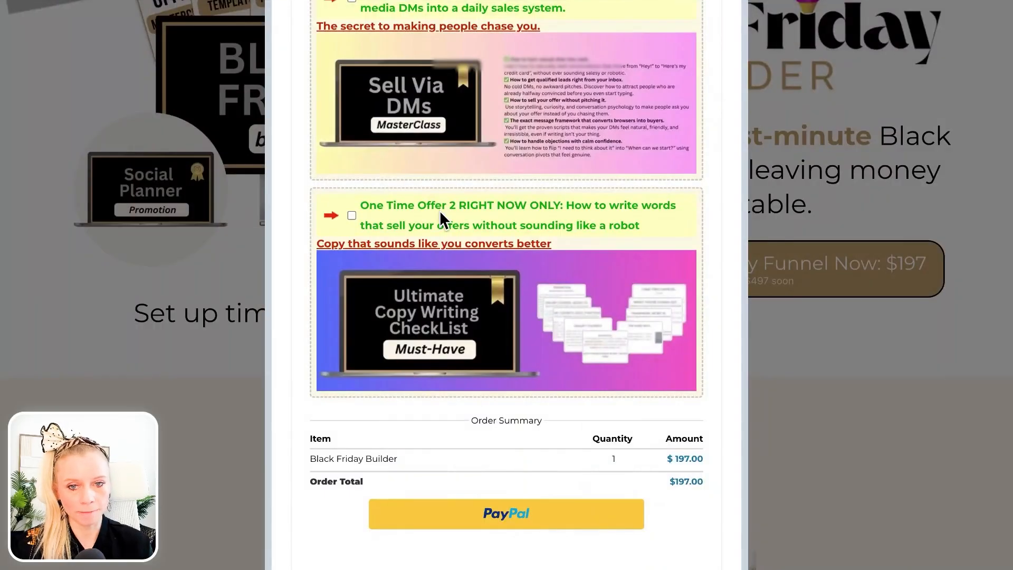
scroll(443, 219, "up", 3)
left_click_drag(360, 103, 585, 133)
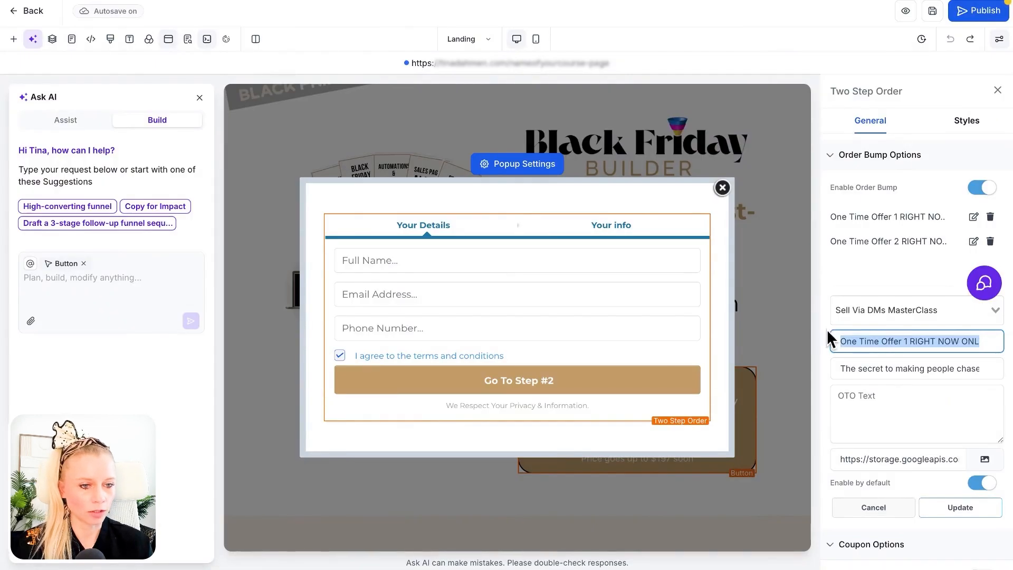
double_click(889, 340)
triple_click(888, 341)
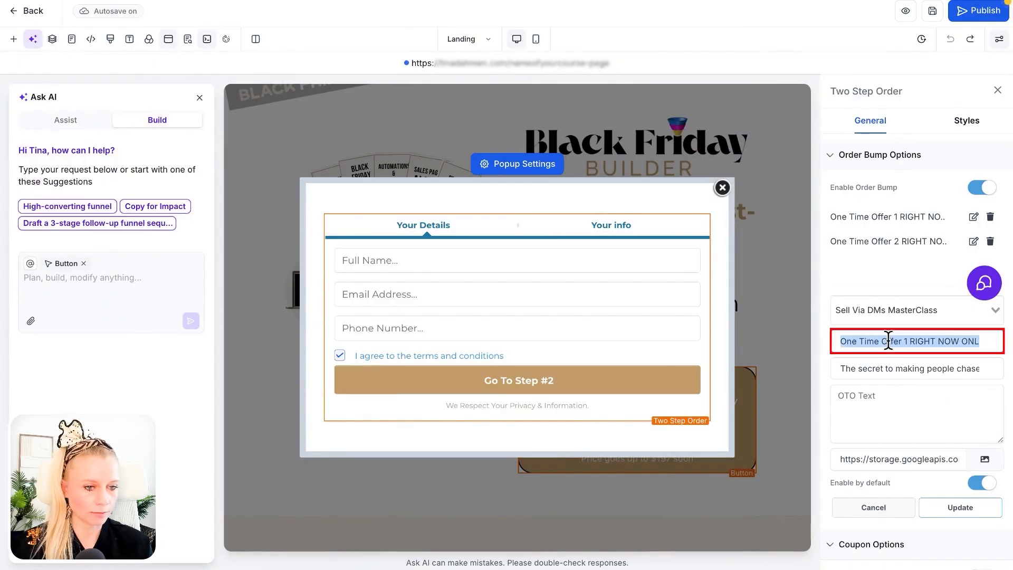
key("Tab")
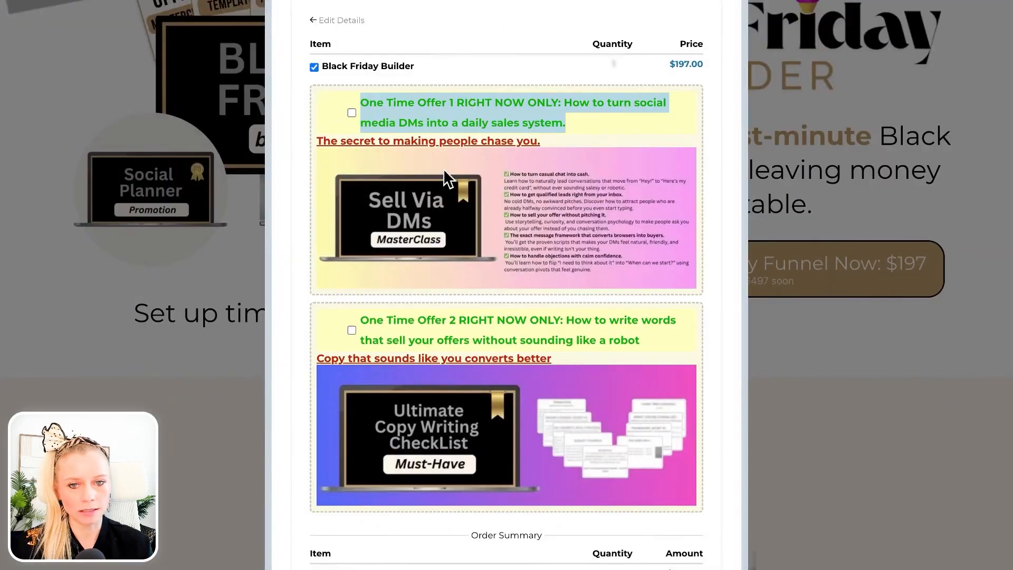
left_click_drag(571, 136, 549, 128)
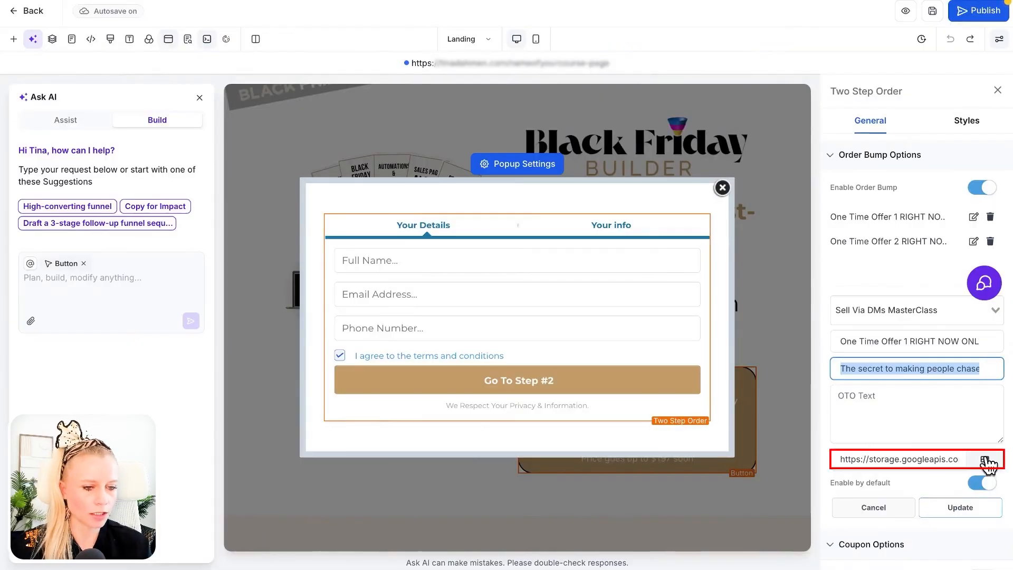
left_click(985, 461)
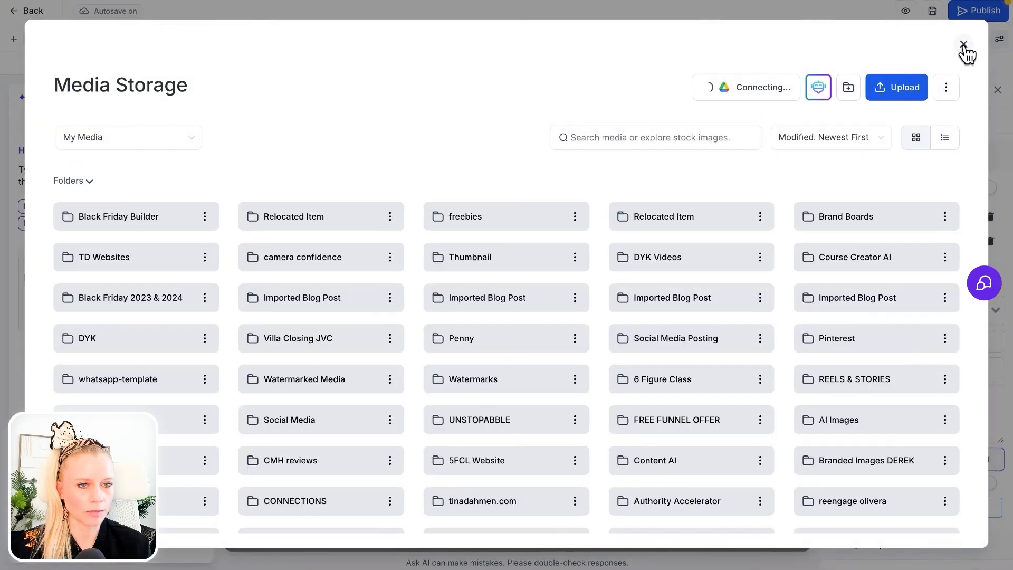
left_click(964, 45)
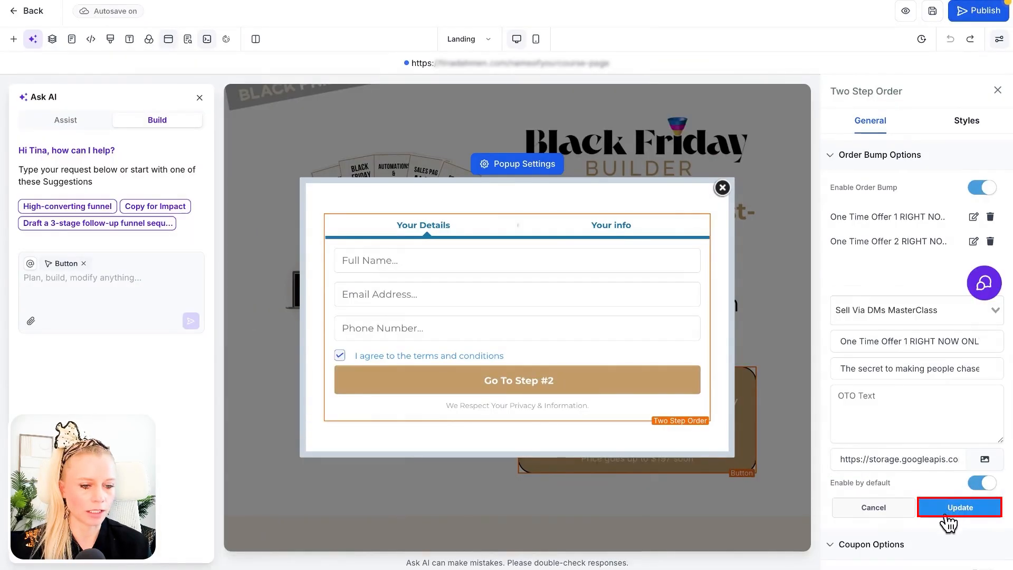
scroll(908, 454, "down", 3)
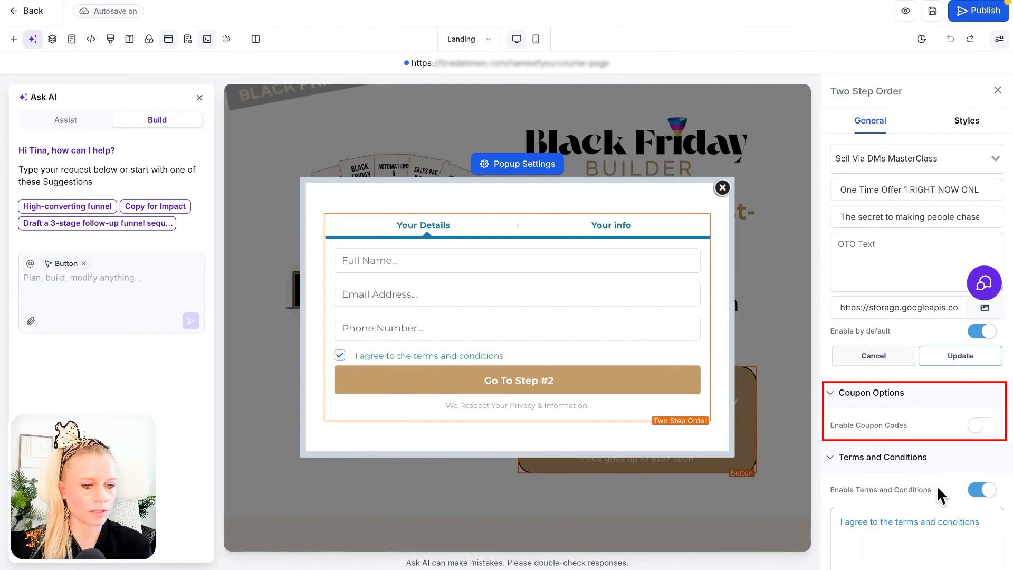
Toggle Enable Coupon Codes on and off, leaving coupon codes disabled.
left_click(984, 425)
left_click(982, 429)
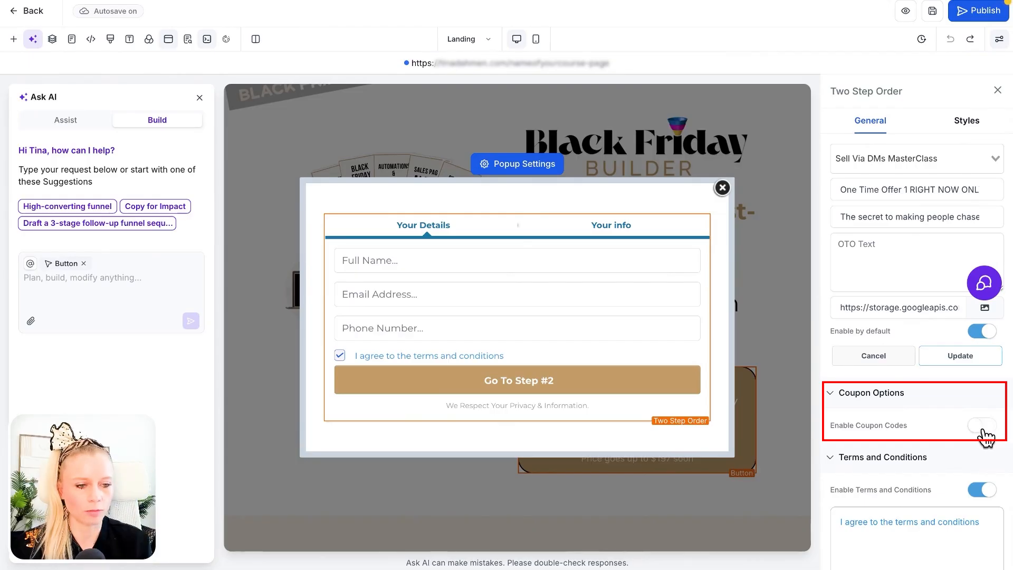
left_click(984, 430)
left_click(983, 429)
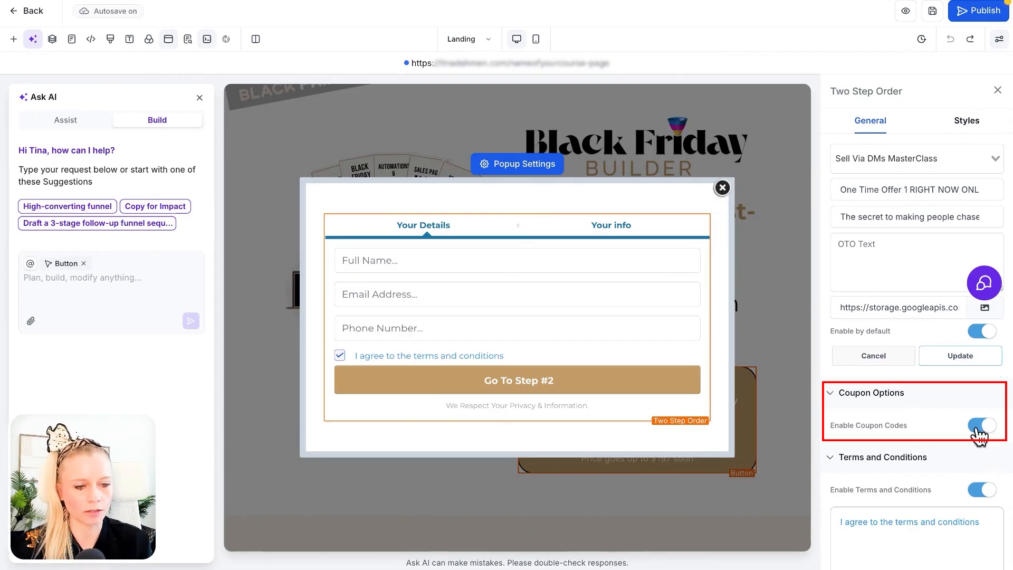
scroll(846, 449, "down", 1)
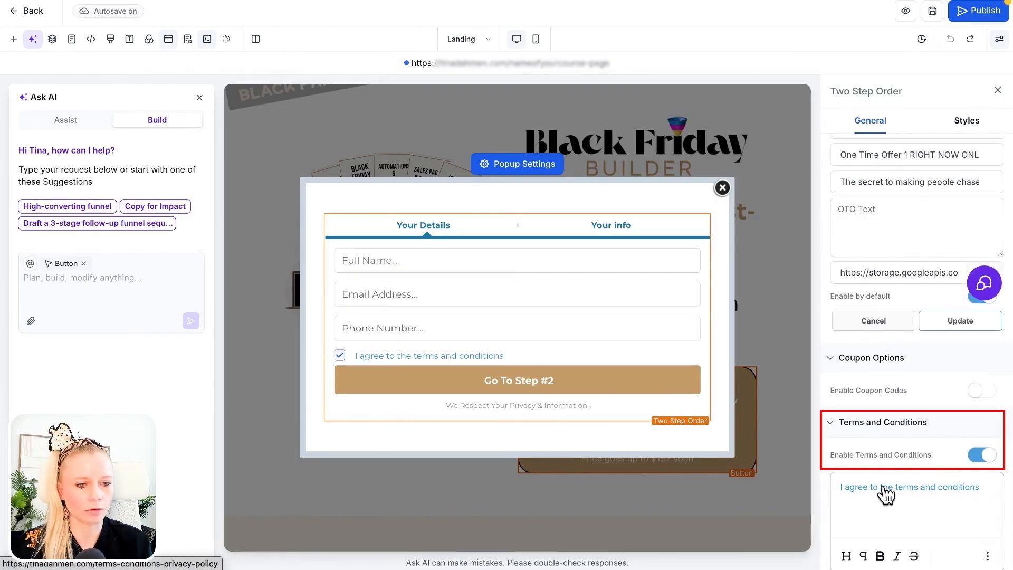
scroll(919, 367, "up", 6)
Preview the order form's Step #2, checking the Edit Details link and Black Friday Builder item.
left_click(949, 384)
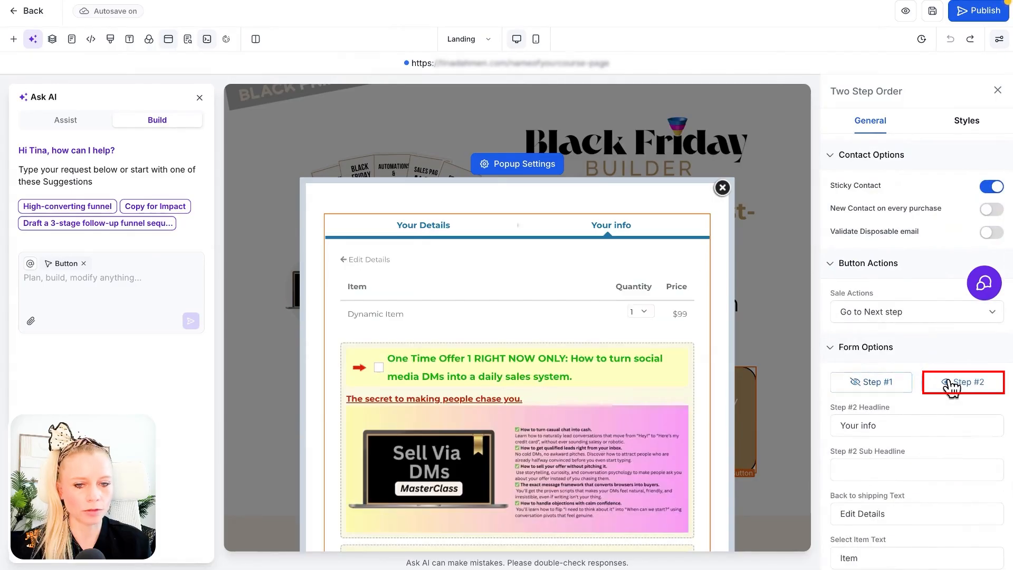
scroll(918, 327, "down", 5)
triple_click(905, 242)
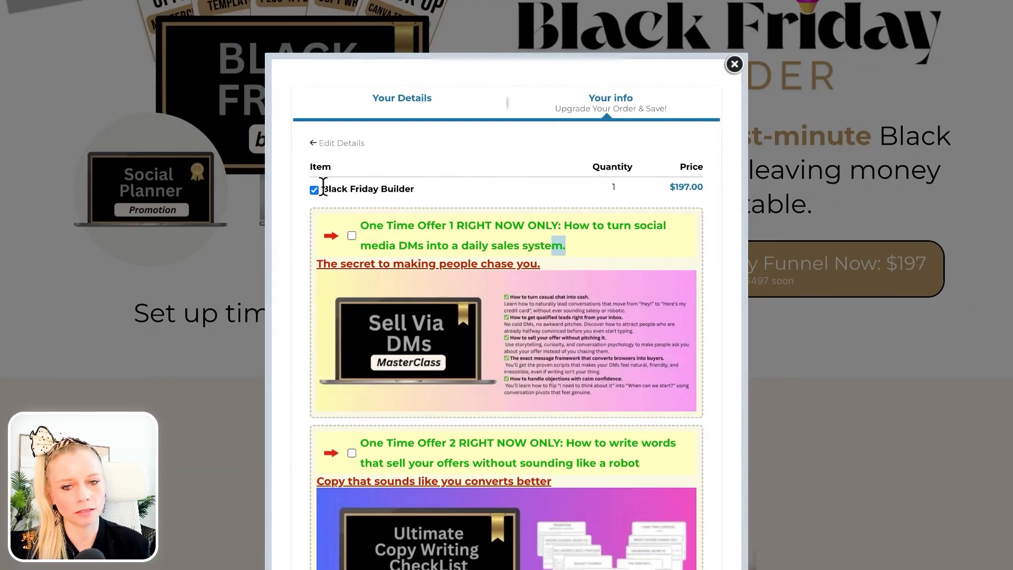
left_click_drag(323, 188, 417, 191)
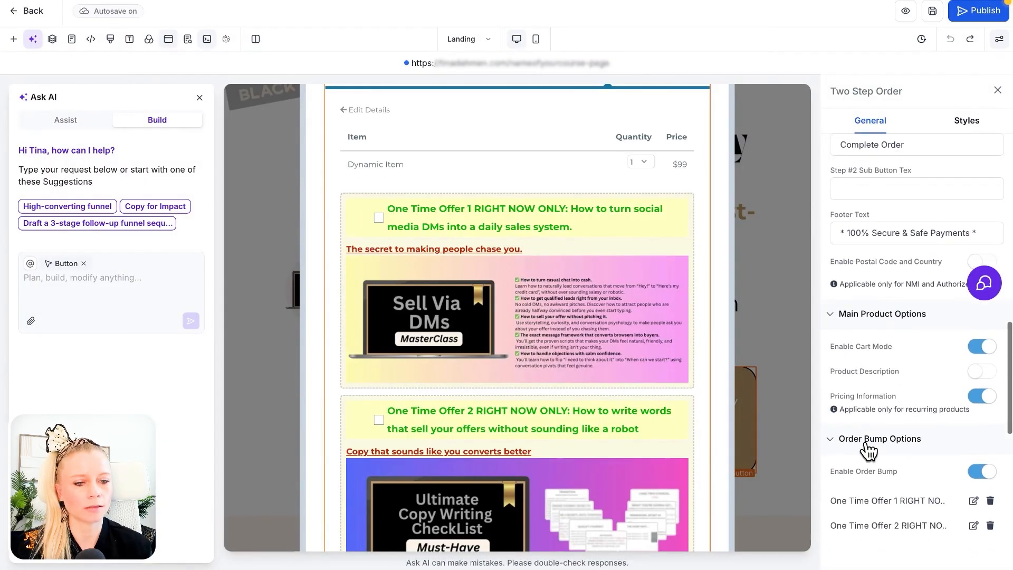
scroll(866, 448, "down", 1)
scroll(852, 524, "down", 9)
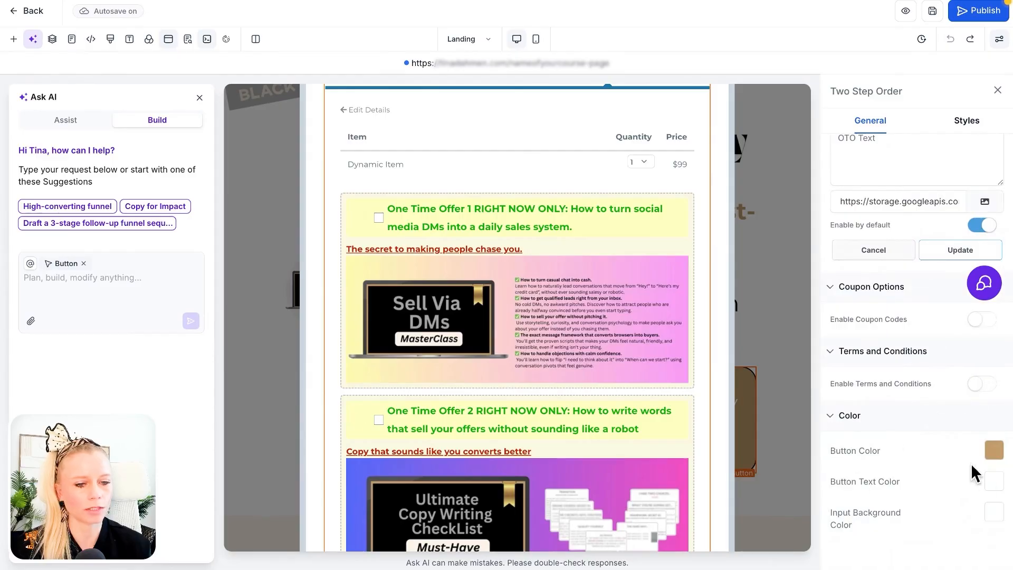
scroll(622, 419, "down", 5)
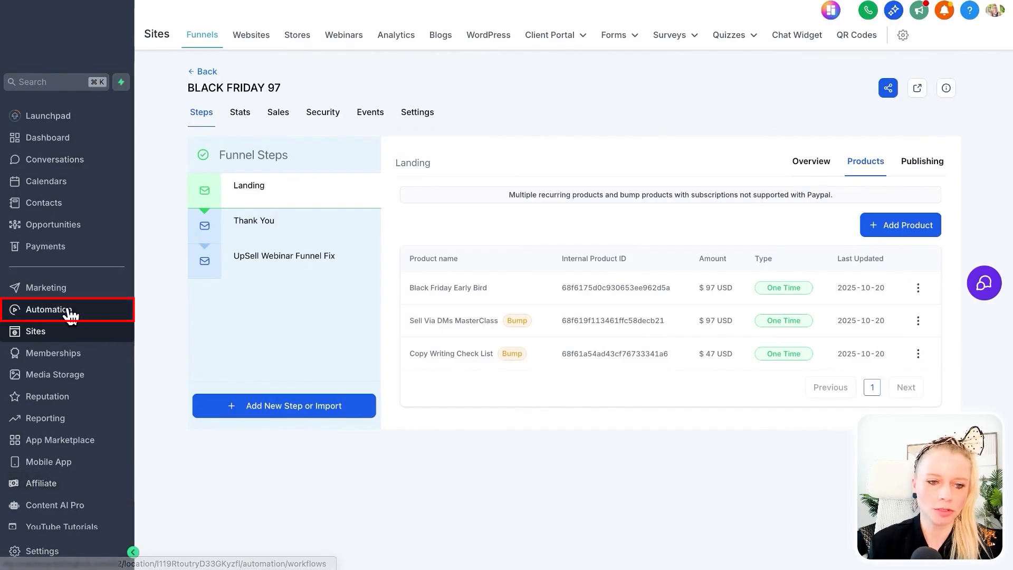
Open the Automation workflows, then in the live popup accept the terms and continue to step two.
left_click(69, 312)
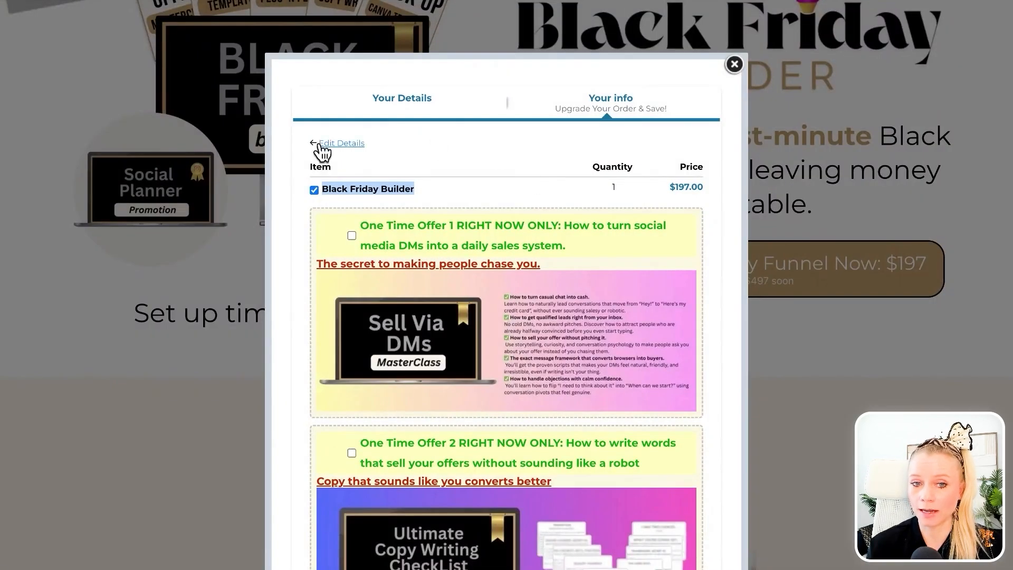
left_click(320, 144)
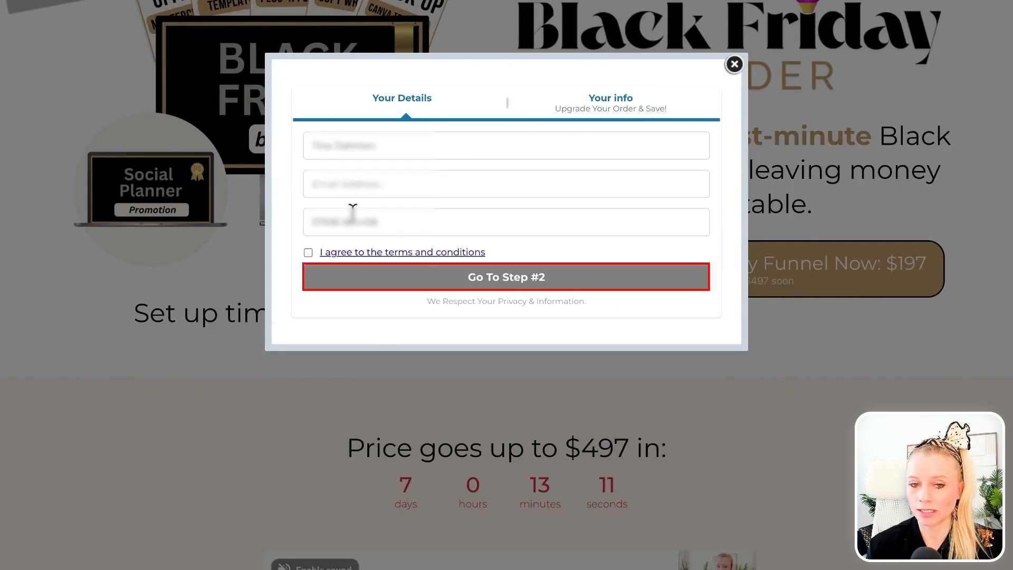
left_click(308, 253)
left_click(467, 278)
scroll(528, 238, "down", 5)
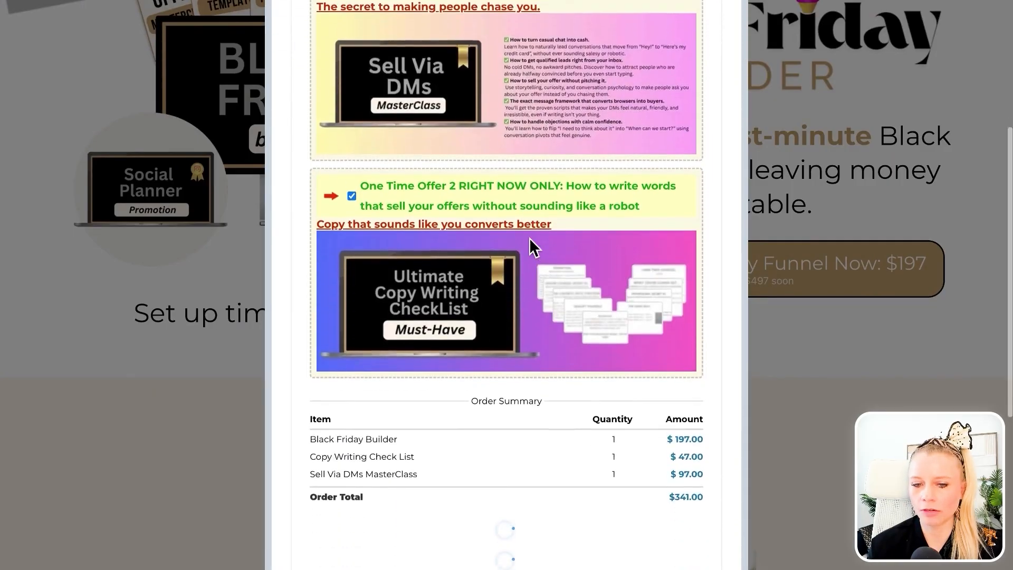
scroll(529, 237, "down", 2)
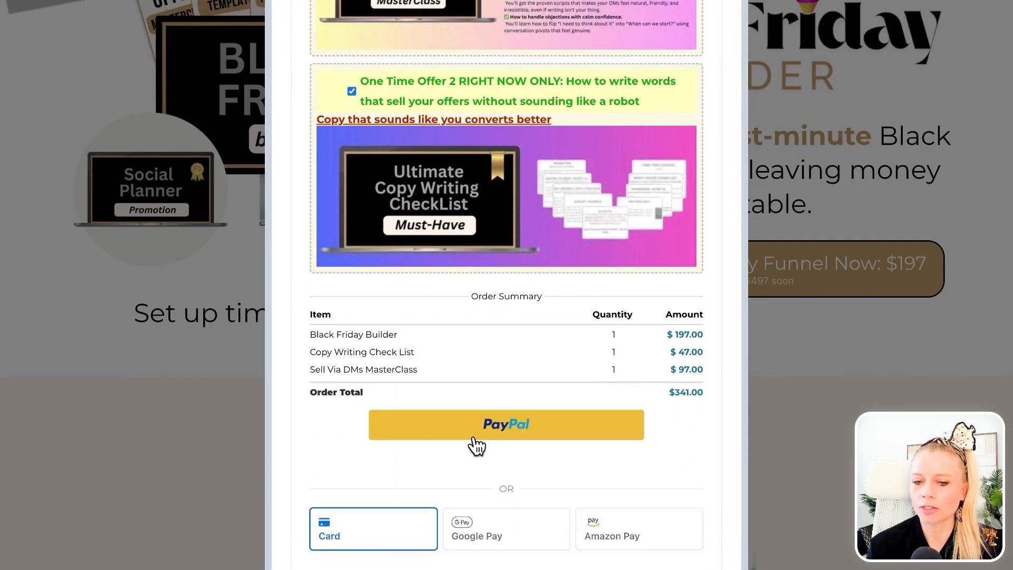
scroll(507, 346, "up", 7)
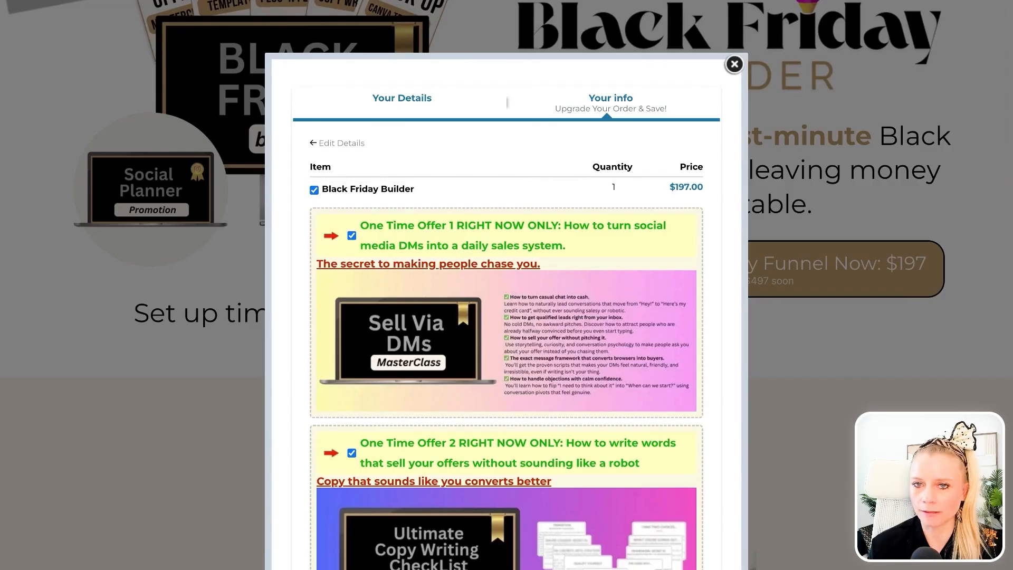
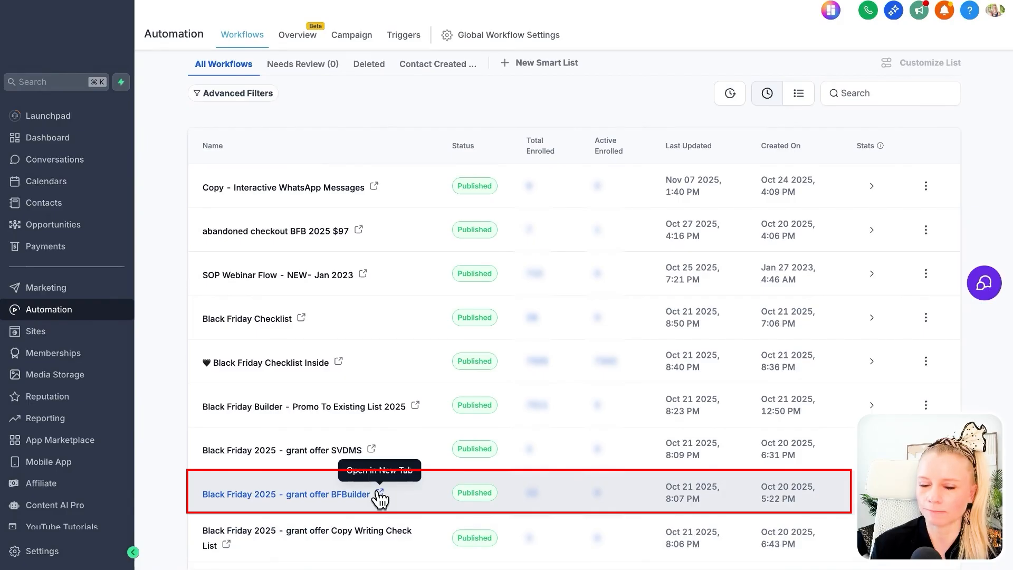
Open the Black Friday 2025 - grant offer BFBuilder workflow at 81% zoom and inspect its first order-form trigger.
left_click(379, 497)
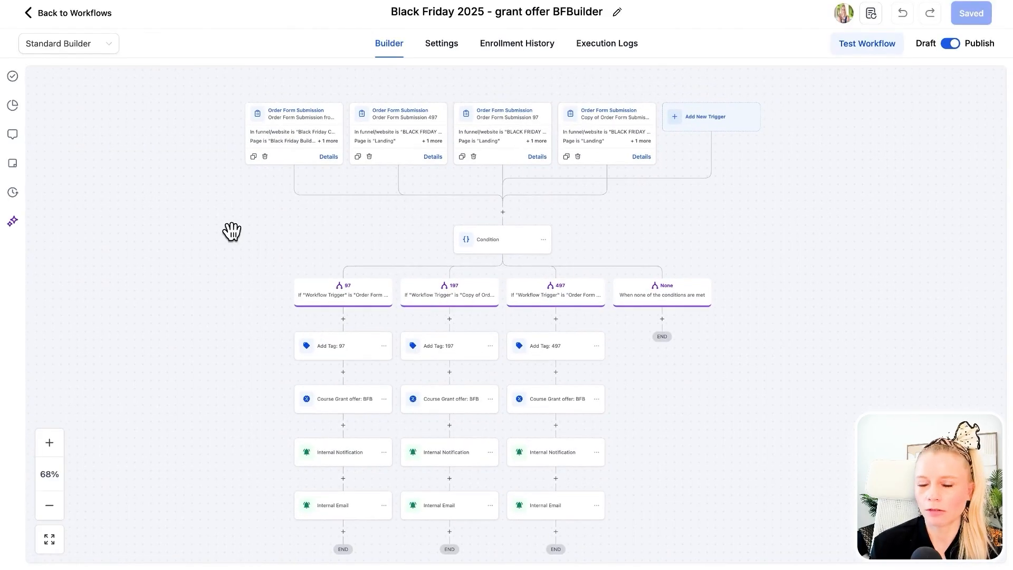
left_click(51, 443)
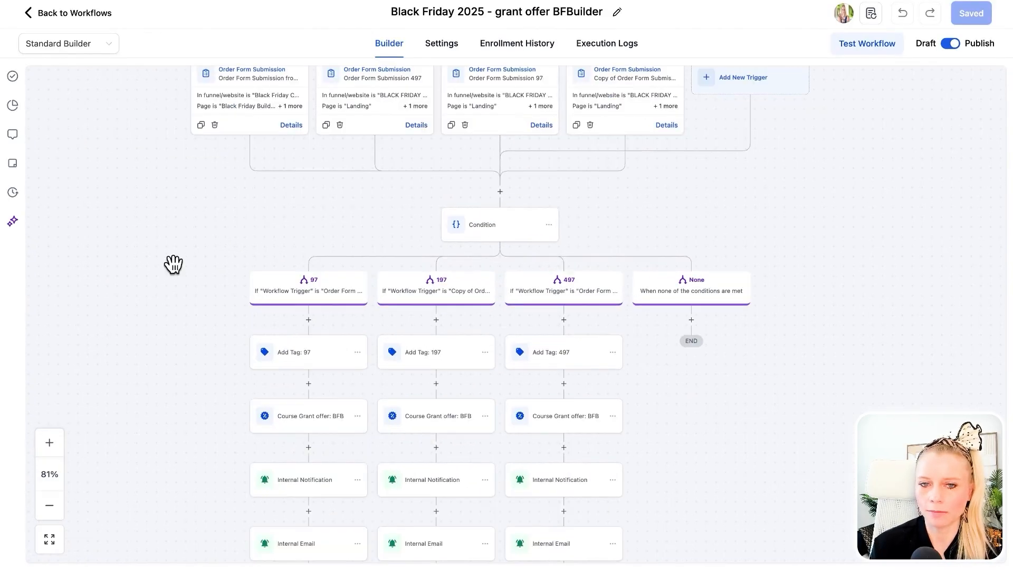
left_click_drag(173, 264, 206, 279)
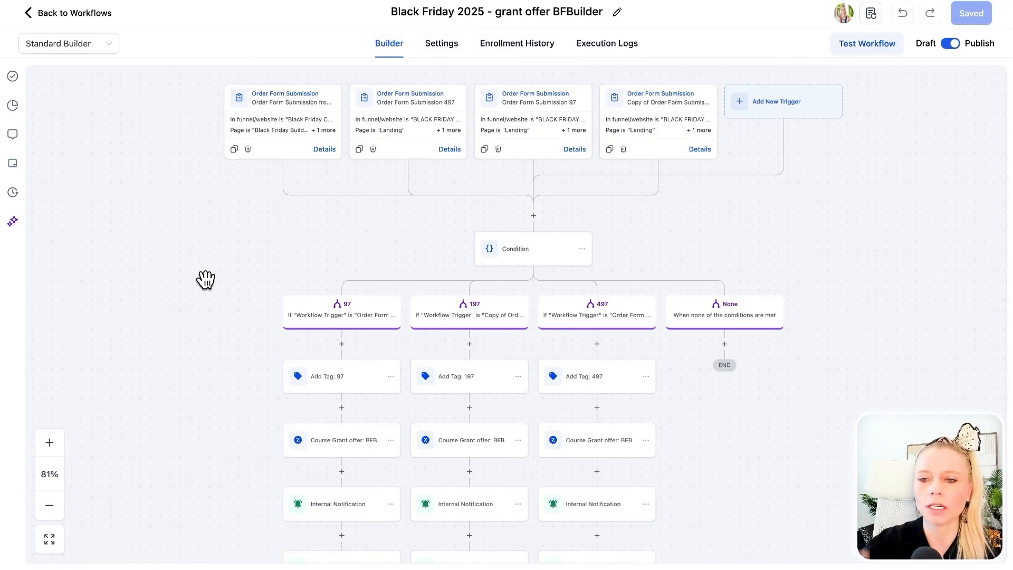
left_click(285, 116)
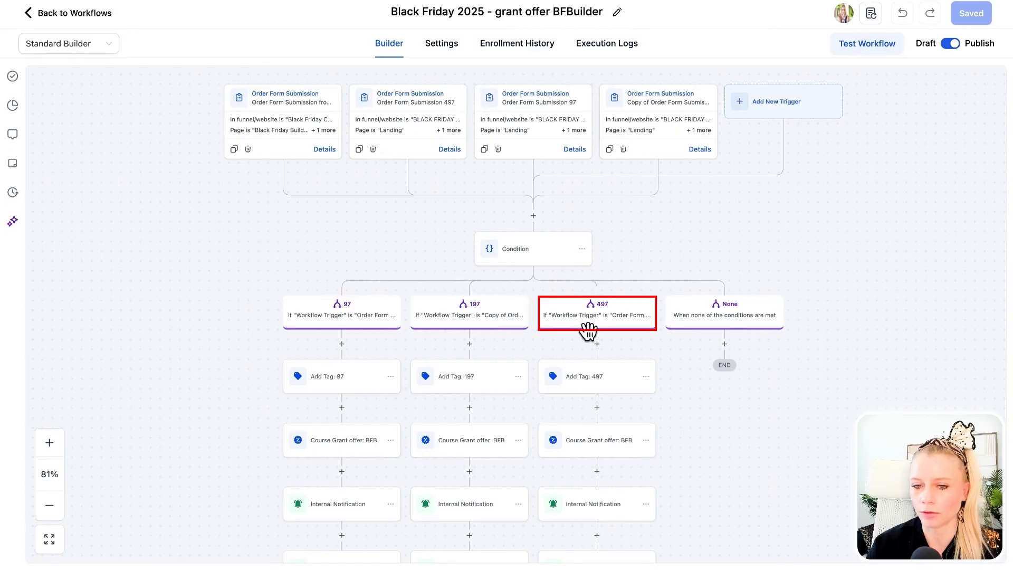
left_click(528, 252)
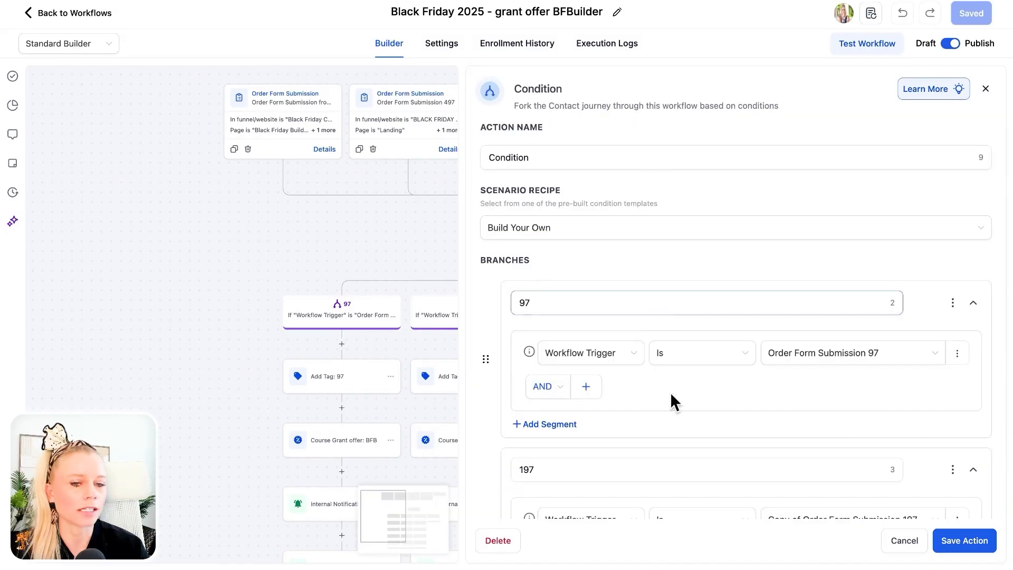
scroll(690, 459, "down", 3)
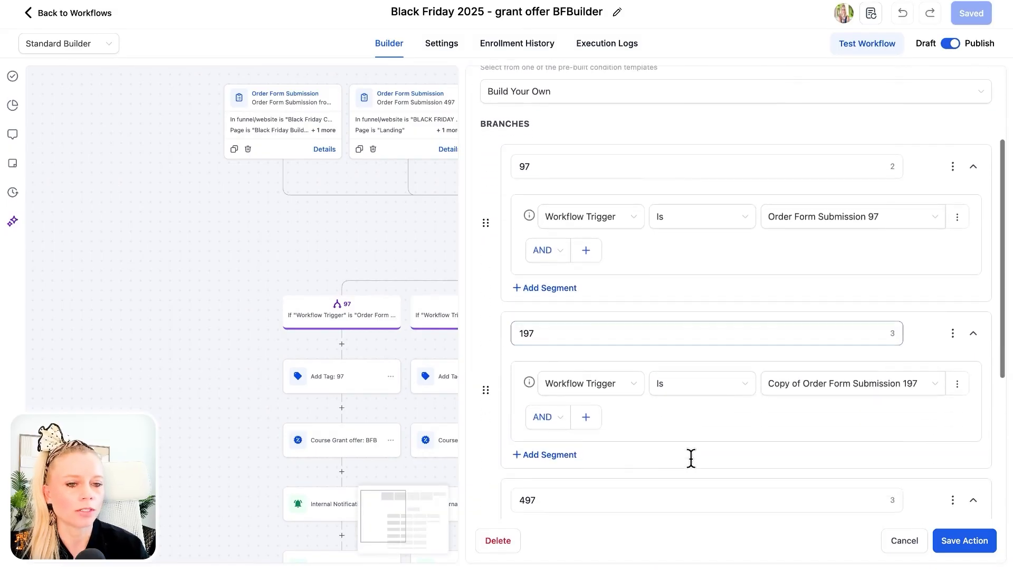
scroll(690, 457, "down", 1)
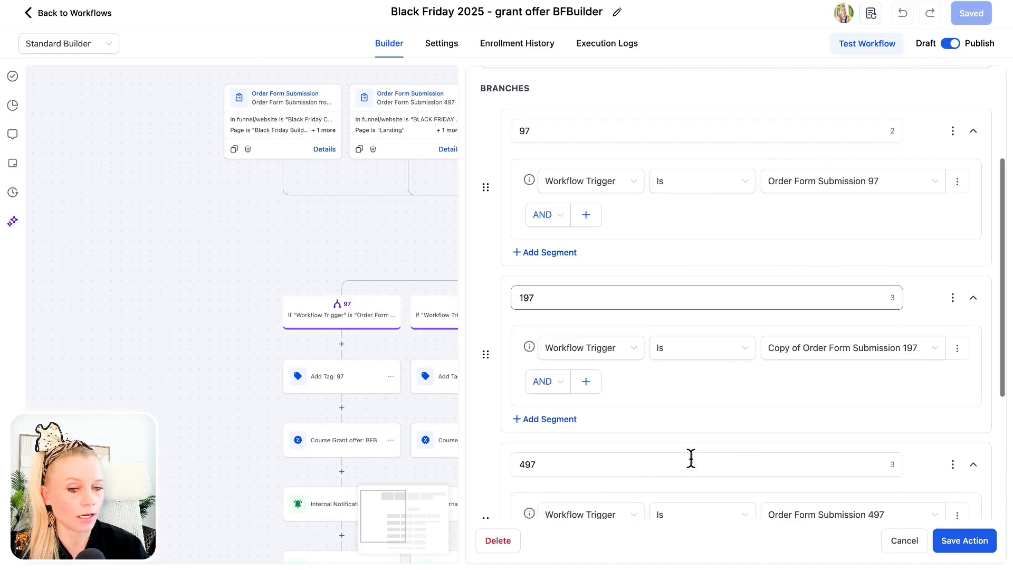
left_click(902, 543)
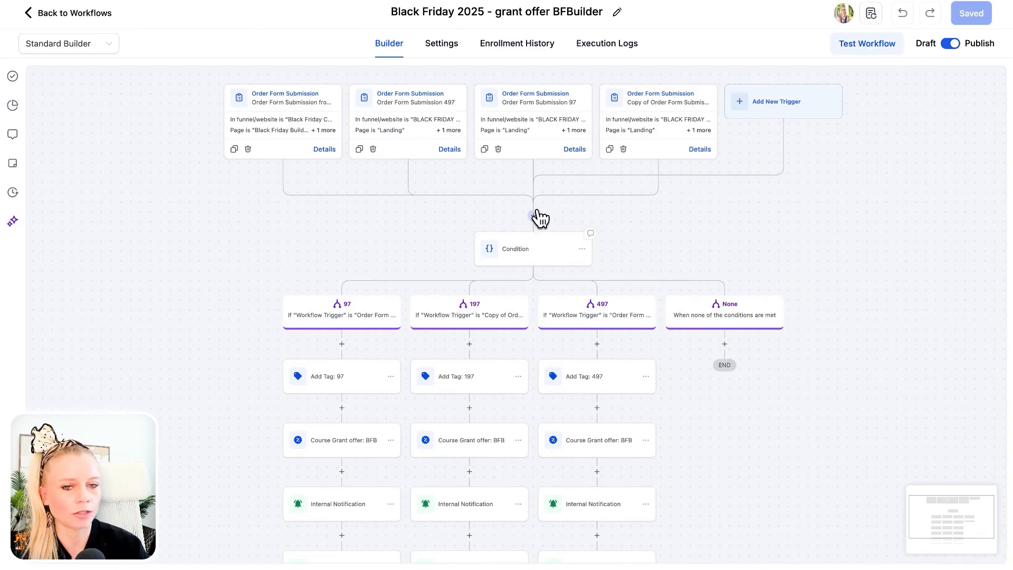
scroll(343, 443, "down", 2)
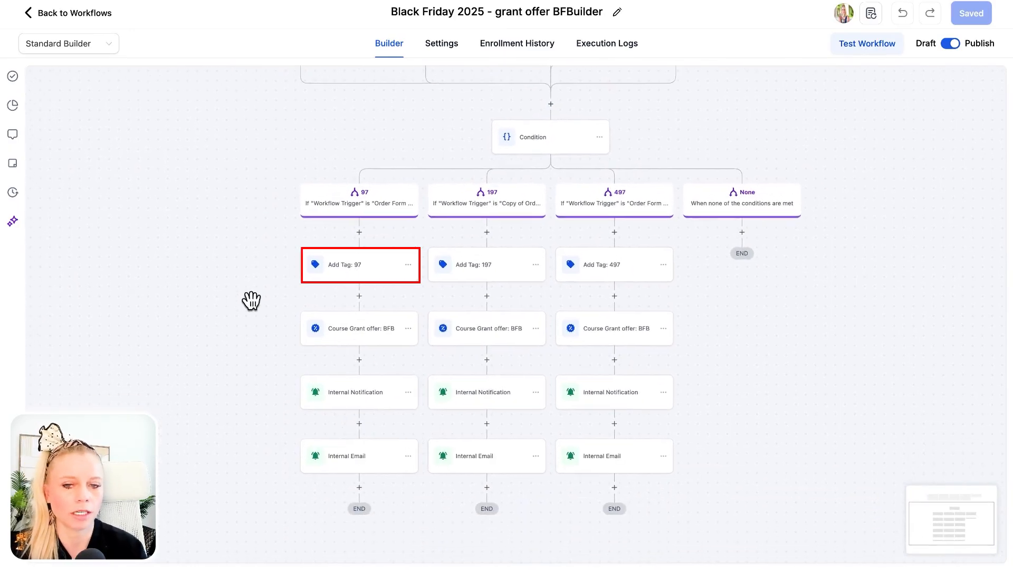
left_click(359, 233)
type("tag")
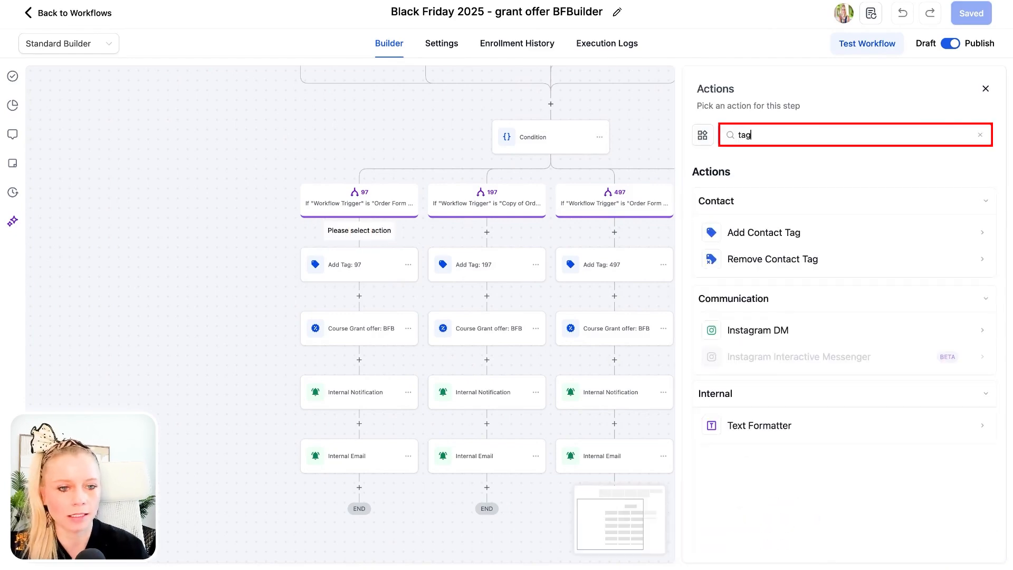
left_click(985, 88)
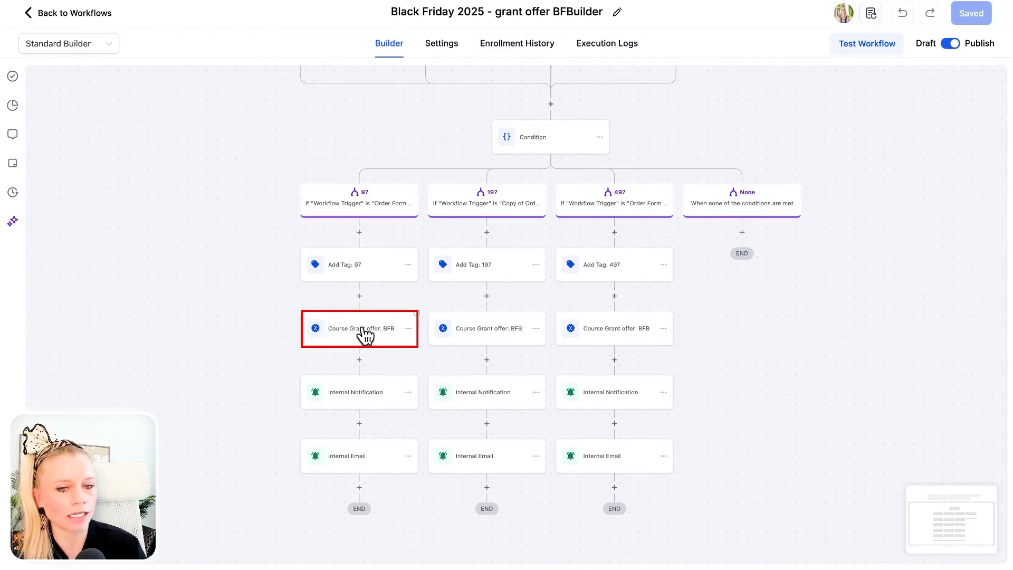
left_click(363, 329)
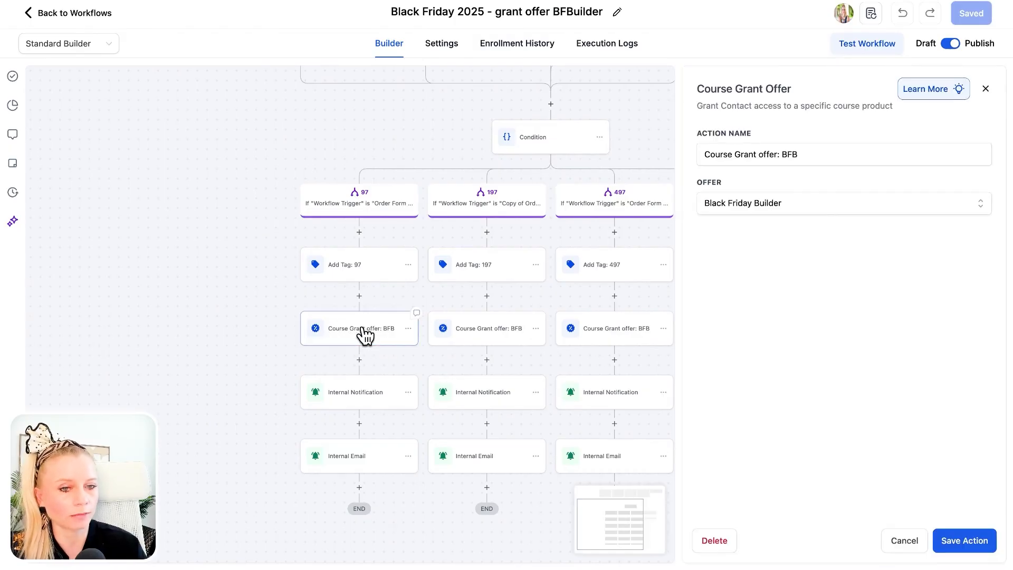
triple_click(713, 154)
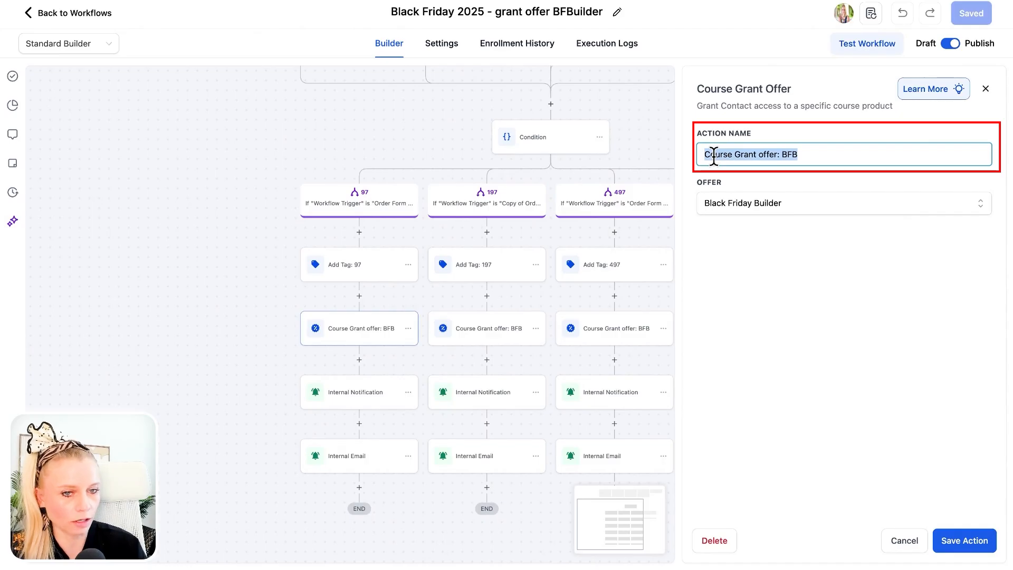
left_click(711, 200)
left_click(711, 201)
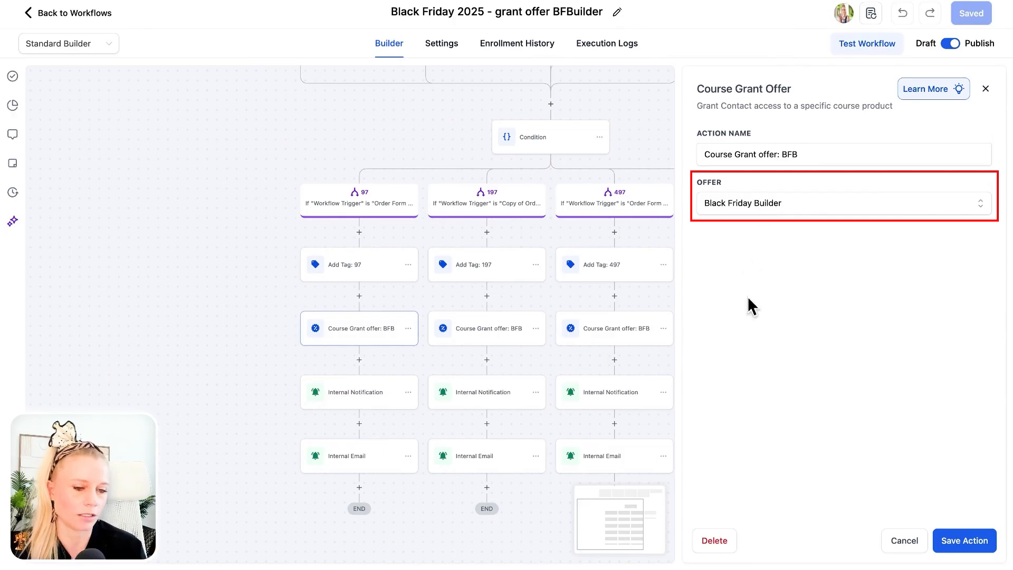
left_click(916, 535)
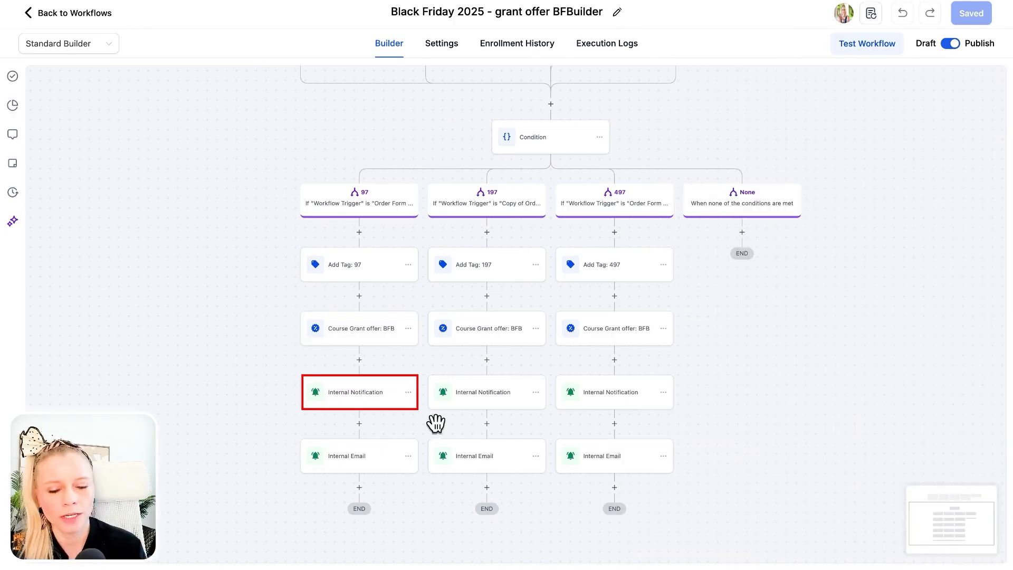
left_click(349, 397)
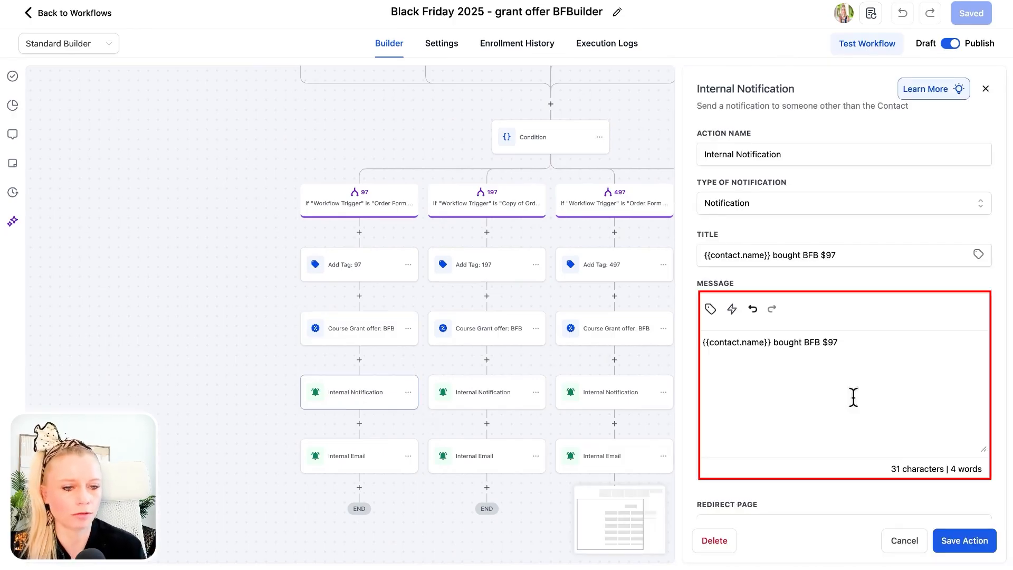
triple_click(771, 343)
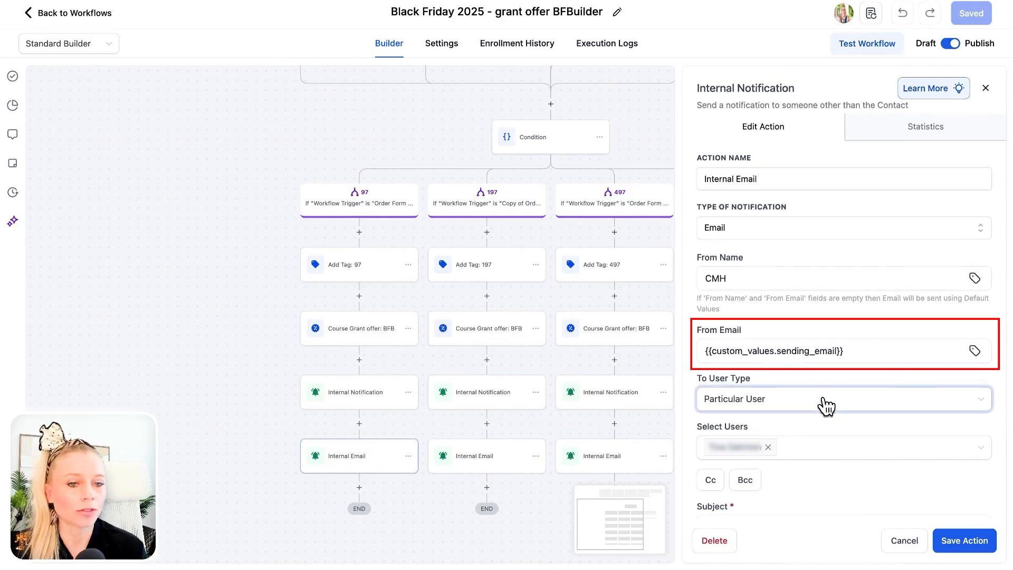
scroll(825, 407, "down", 2)
scroll(825, 407, "down", 4)
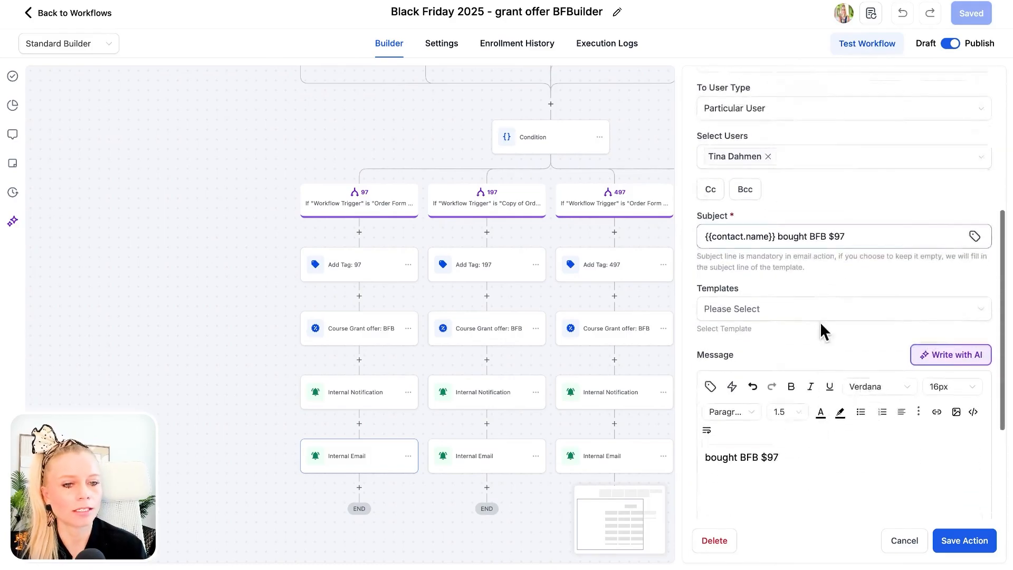
triple_click(805, 457)
scroll(813, 475, "down", 2)
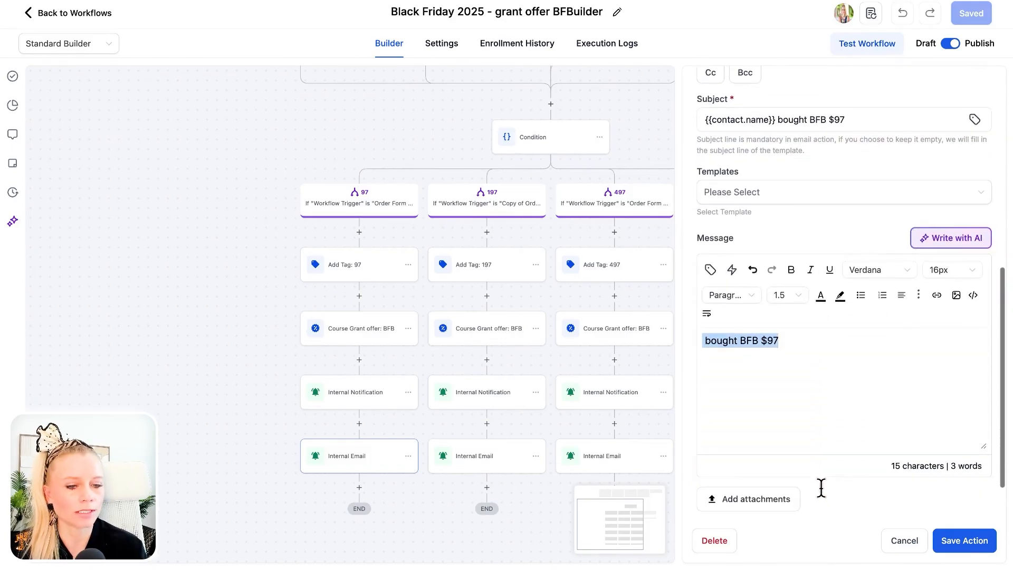
left_click(952, 544)
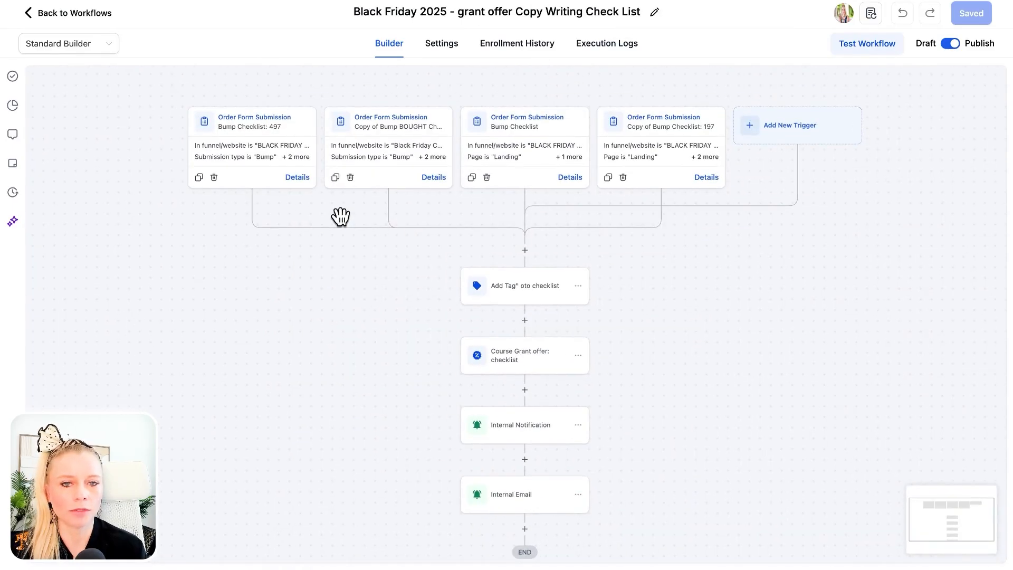
Review the Bump Checklist: 497 trigger's filters, keeping Bump as the submission type.
left_click(253, 154)
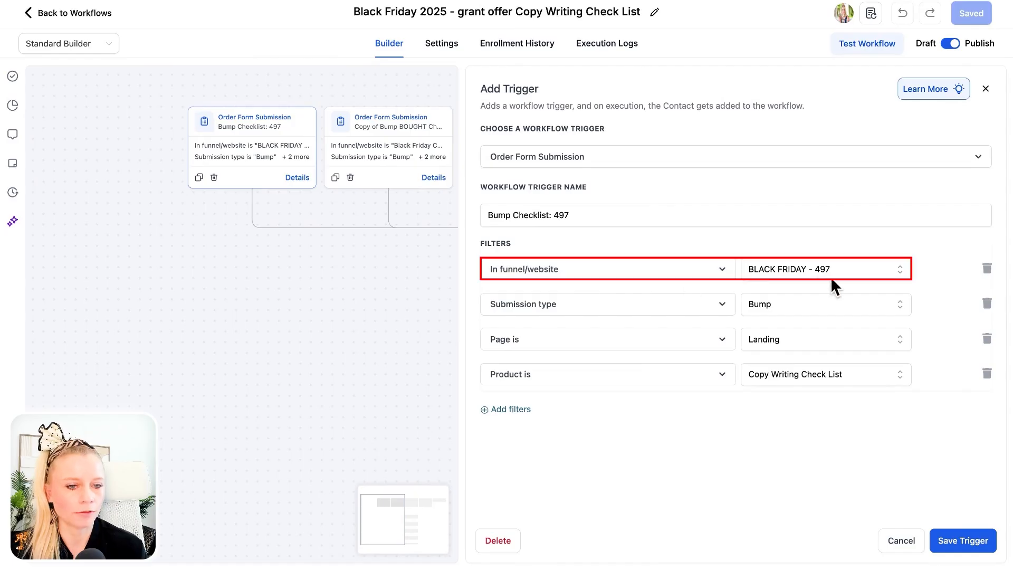
left_click(793, 304)
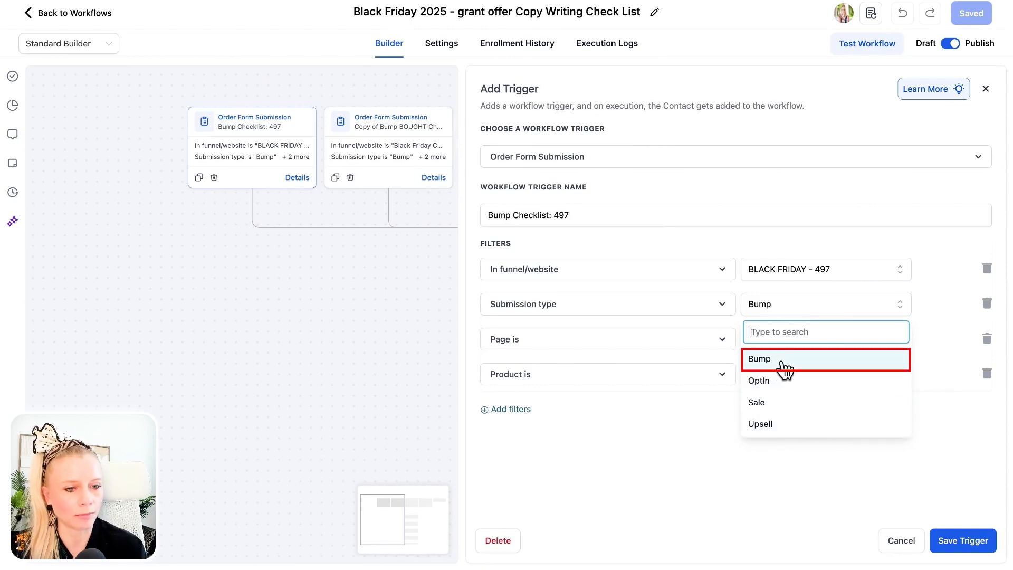
left_click(925, 313)
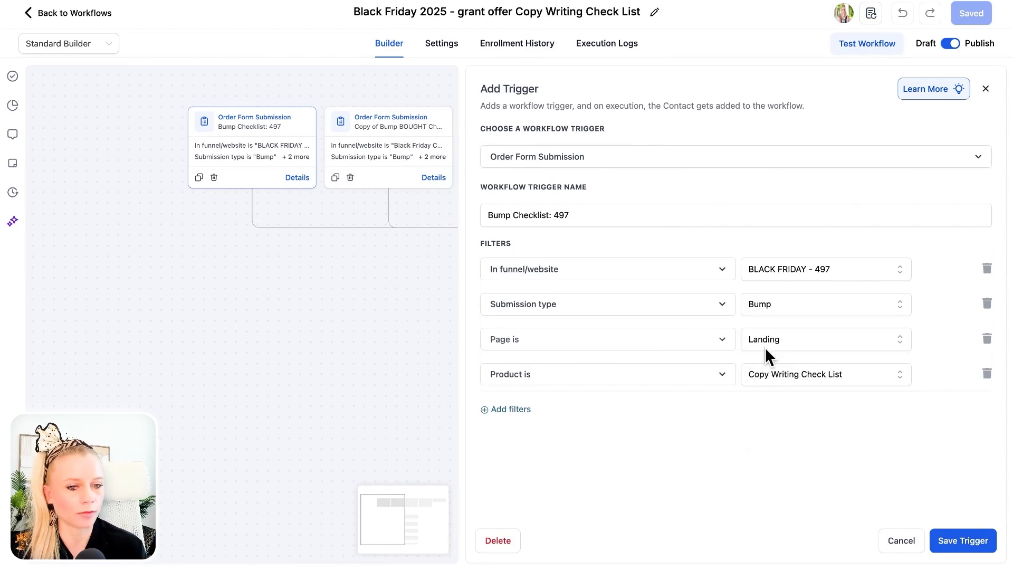
left_click(800, 371)
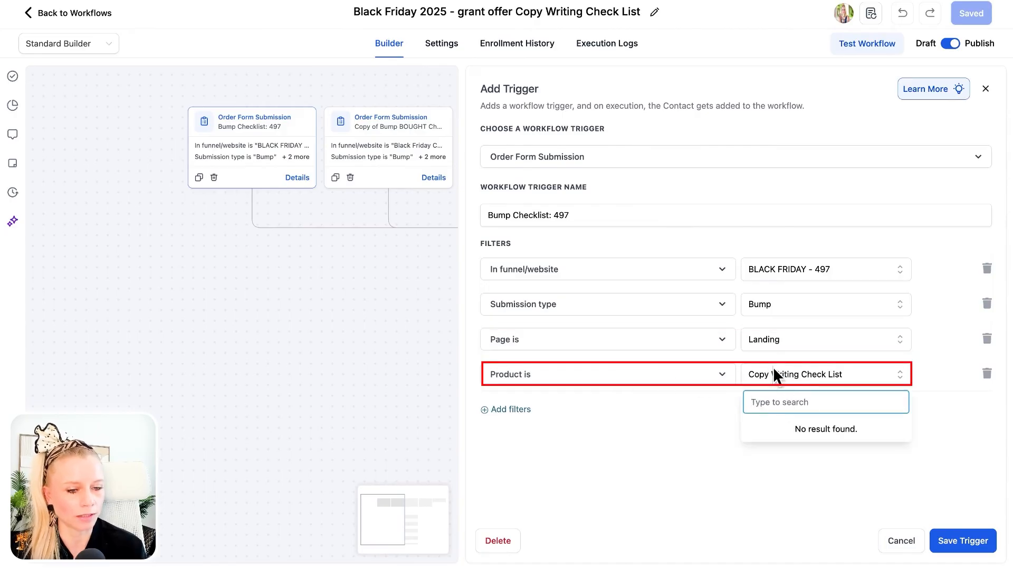
left_click(716, 401)
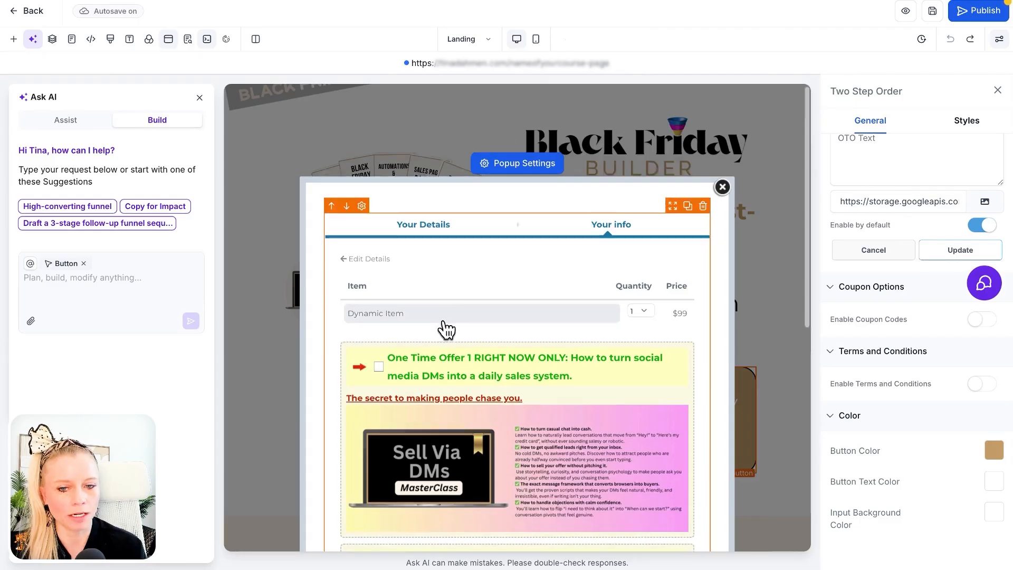
Close the trigger settings without saving and scroll through the workflows list.
scroll(441, 322, "down", 3)
scroll(465, 313, "down", 1)
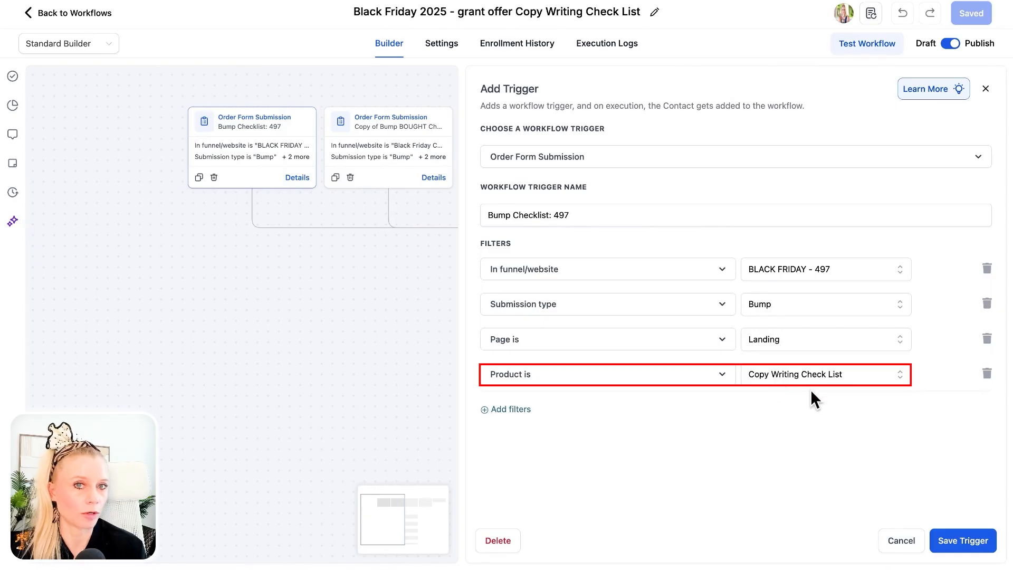
left_click(896, 542)
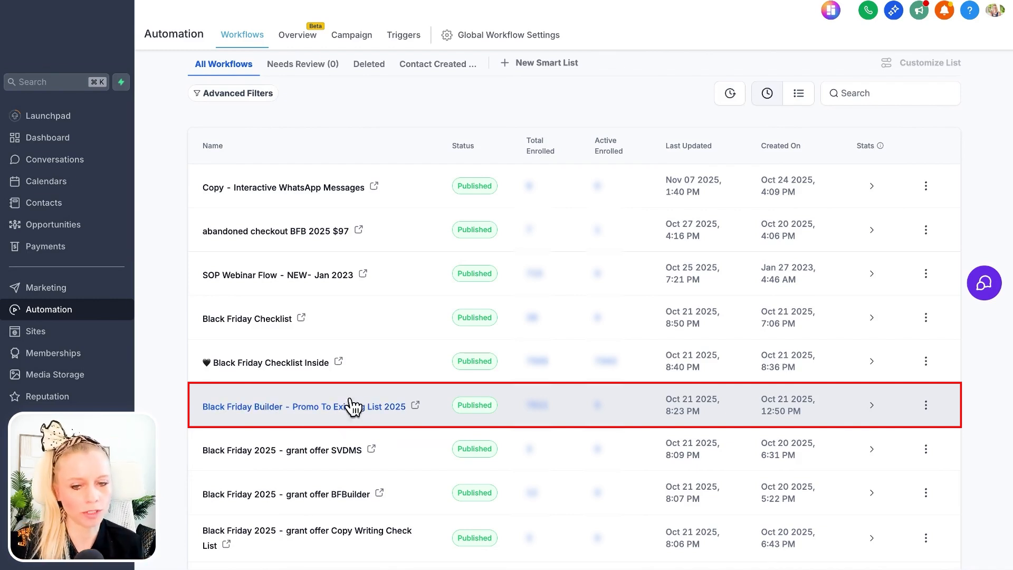
scroll(238, 369, "down", 1)
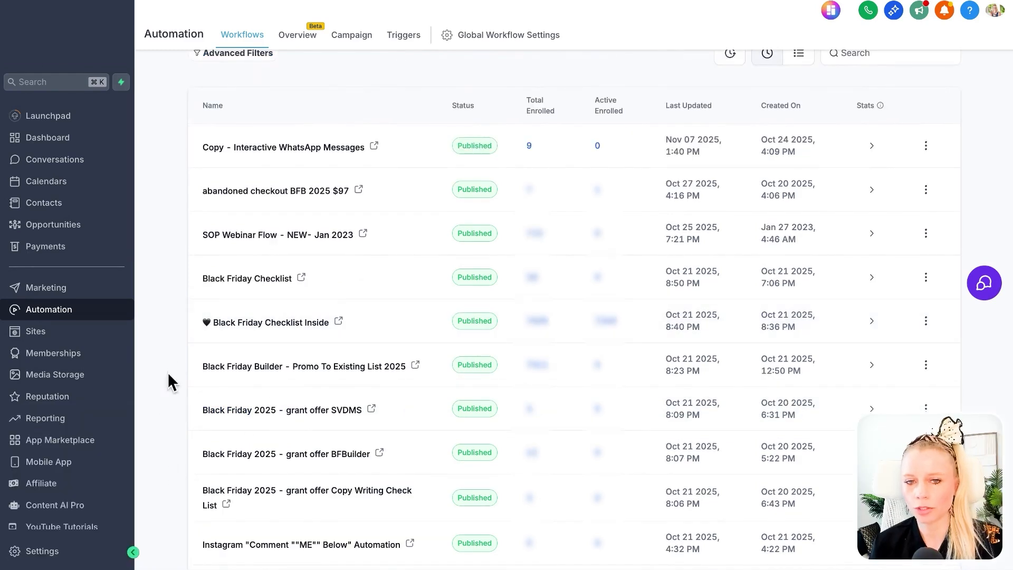